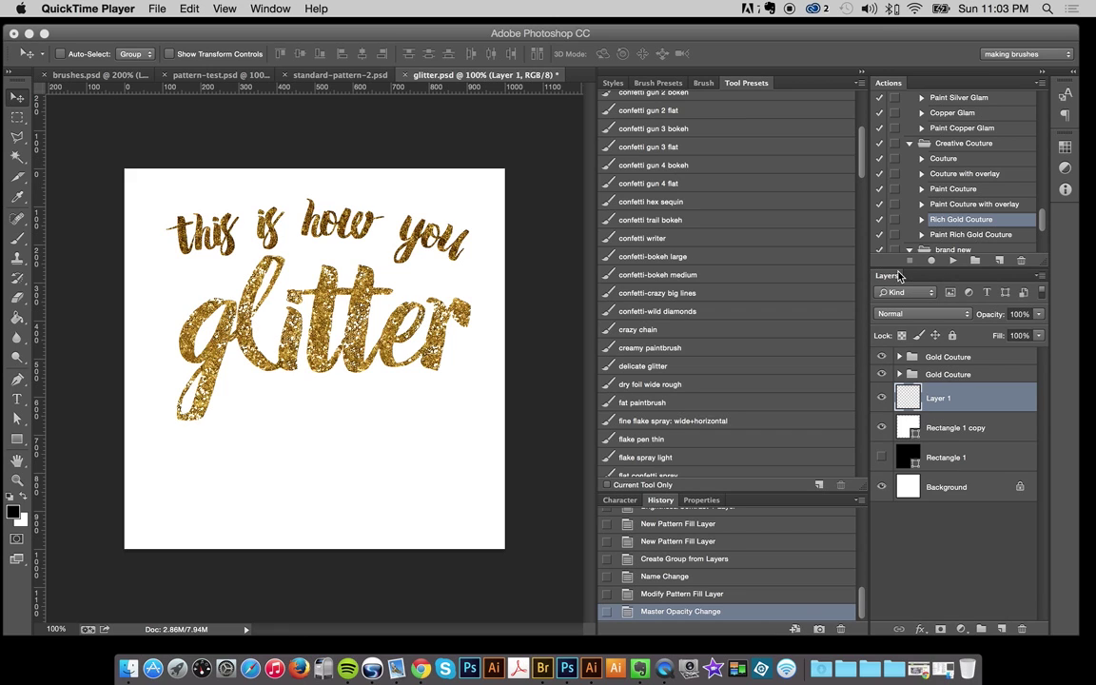
Step: Run the Paint Rich Gold Couture action from the Actions panel
left_click_drag(862, 162, 844, 134)
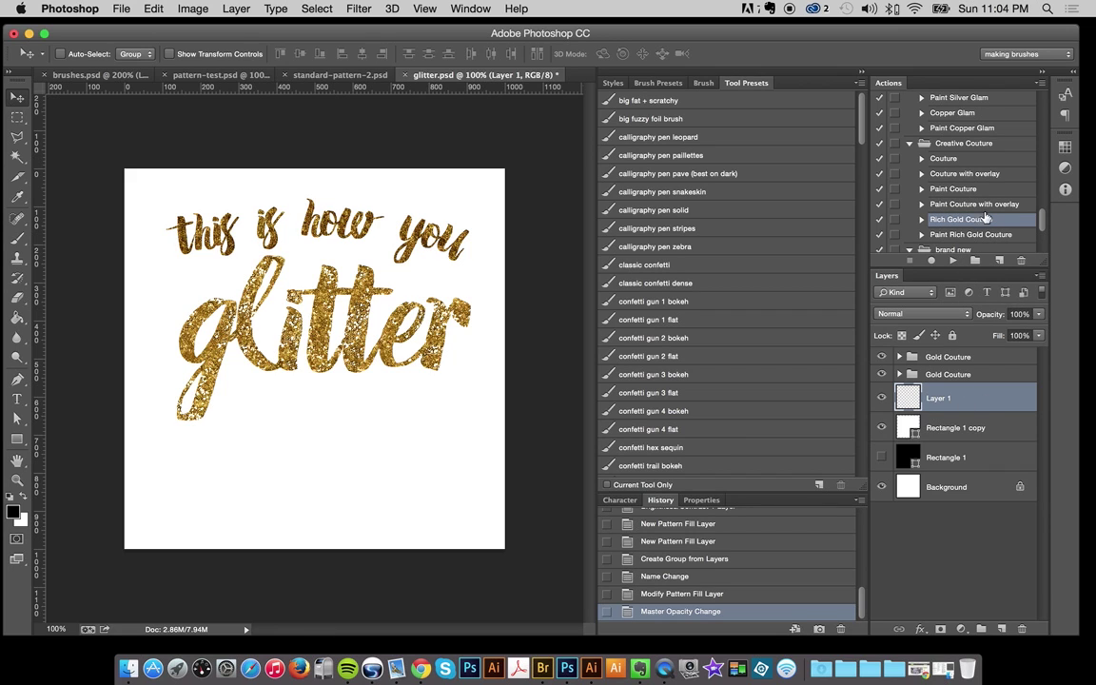
left_click(973, 204)
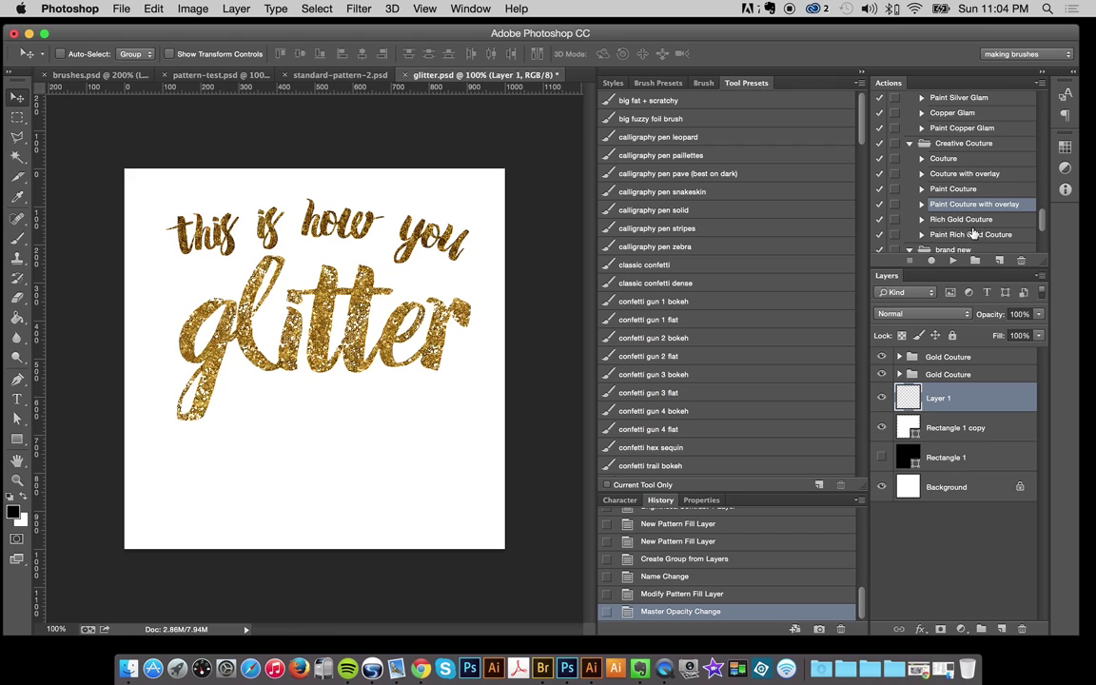
left_click(974, 234)
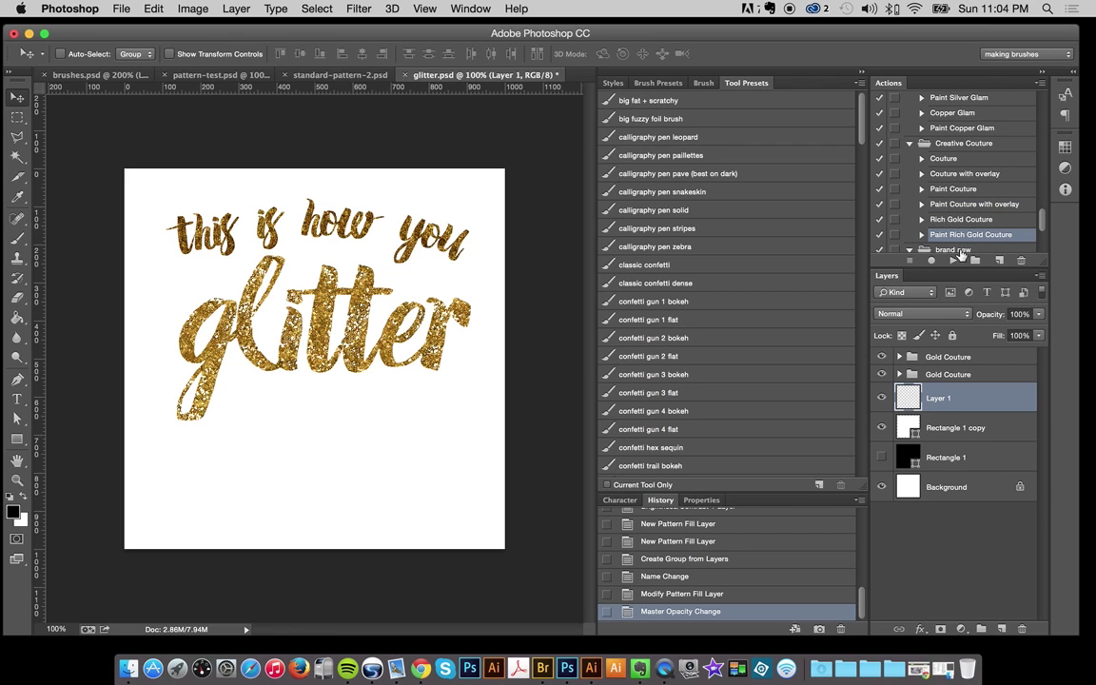
left_click(954, 260)
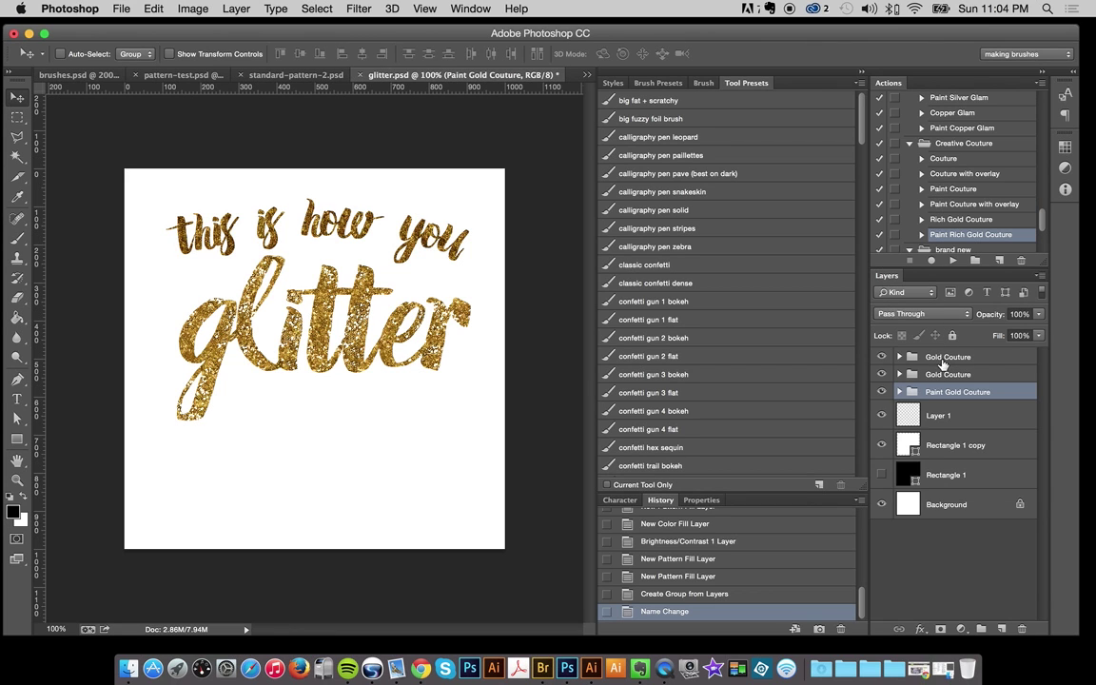
Step: Expand the new Paint Gold Couture group and make Paint on this Layer active
left_click(899, 392)
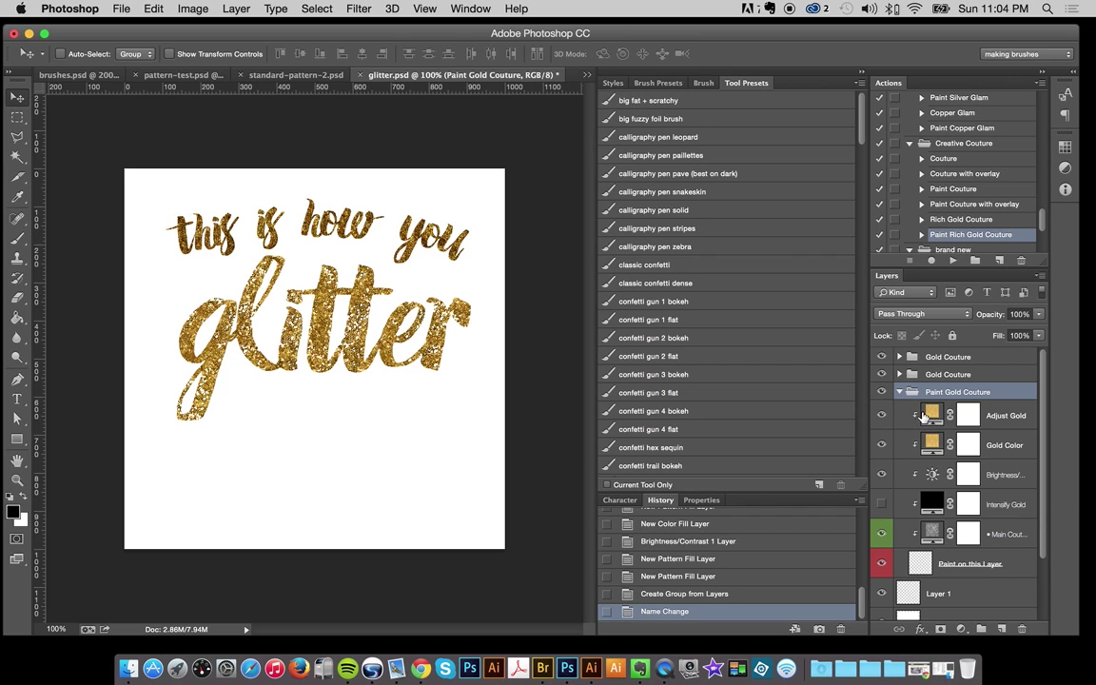
left_click(952, 564)
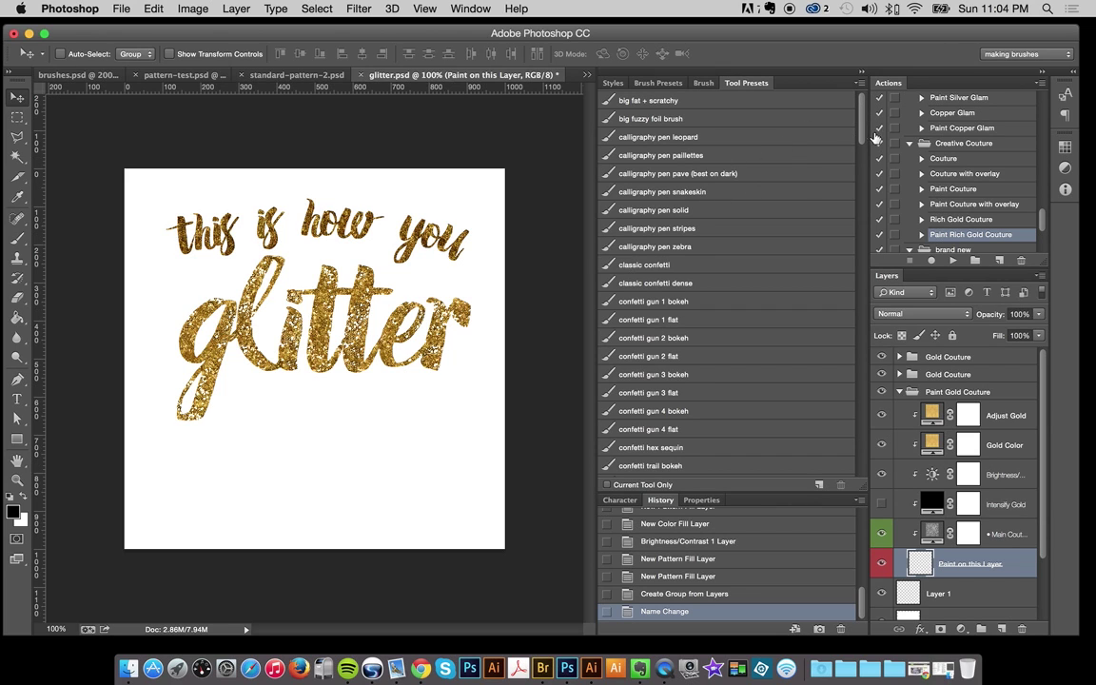
scroll(864, 142, "down", 5)
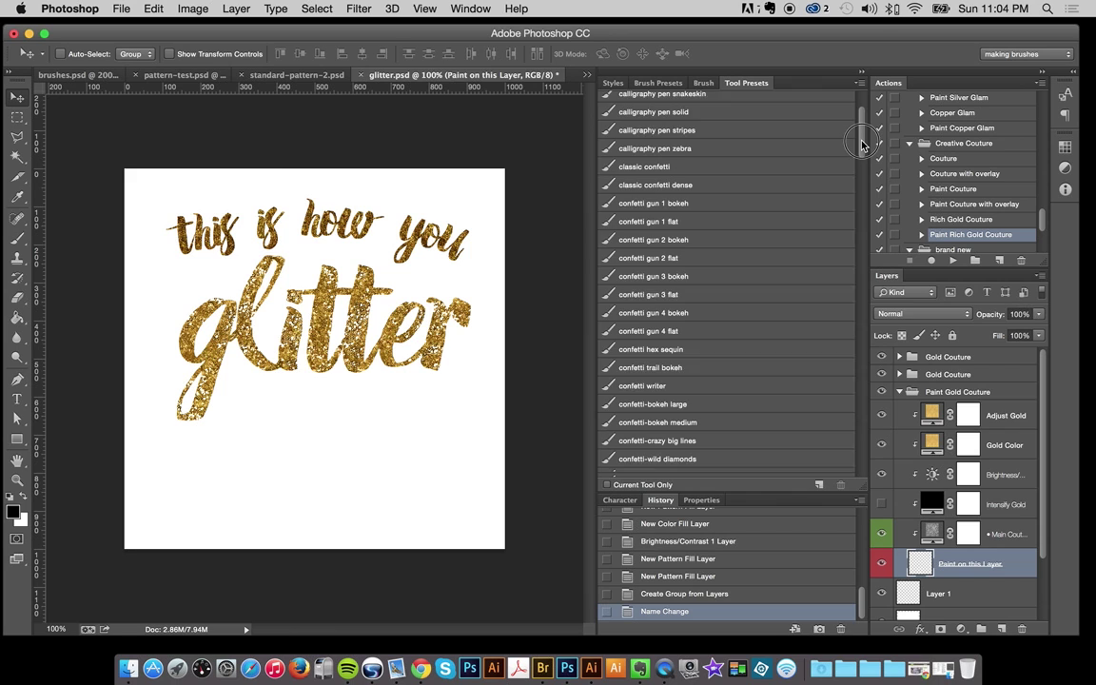
scroll(861, 145, "down", 2)
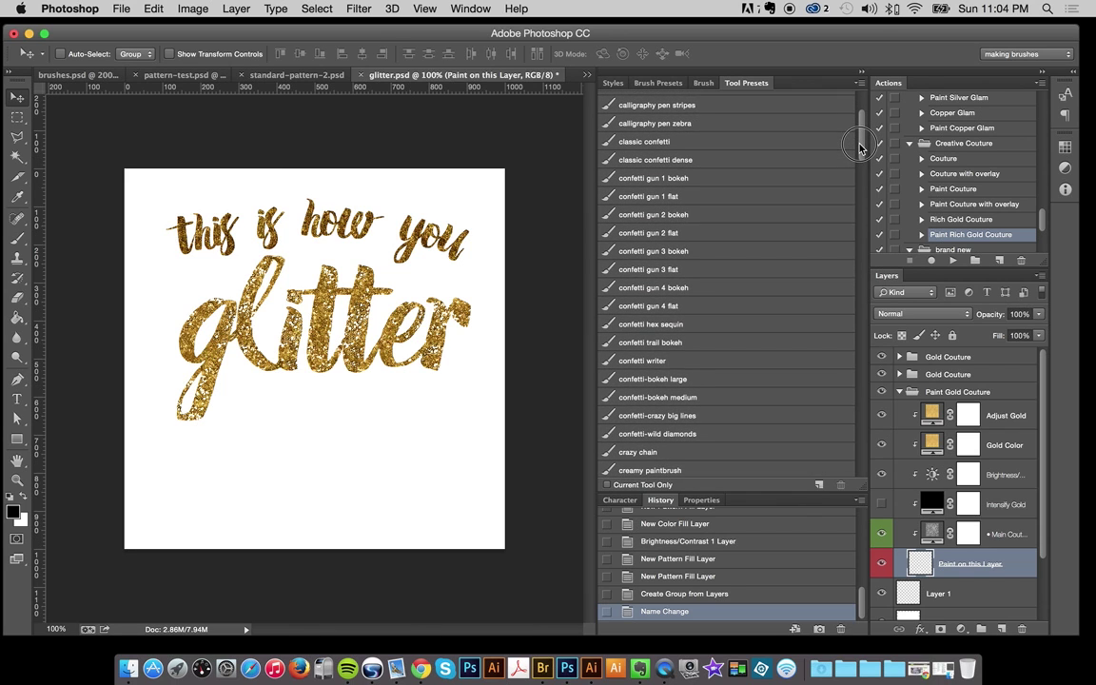
scroll(859, 148, "down", 2)
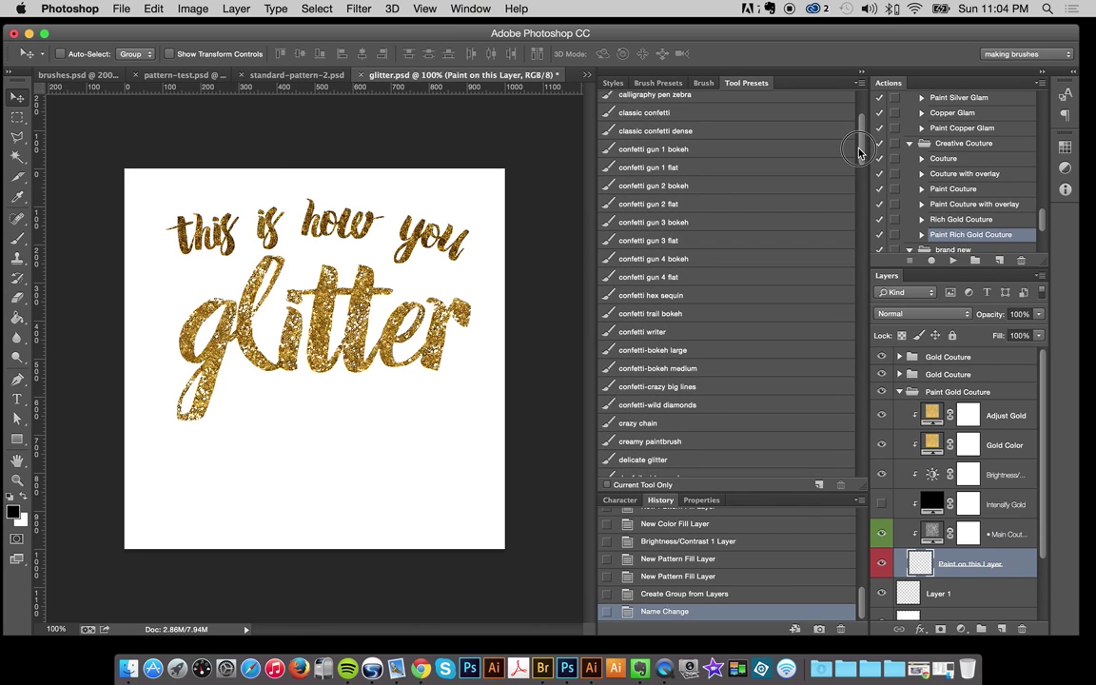
scroll(859, 152, "down", 3)
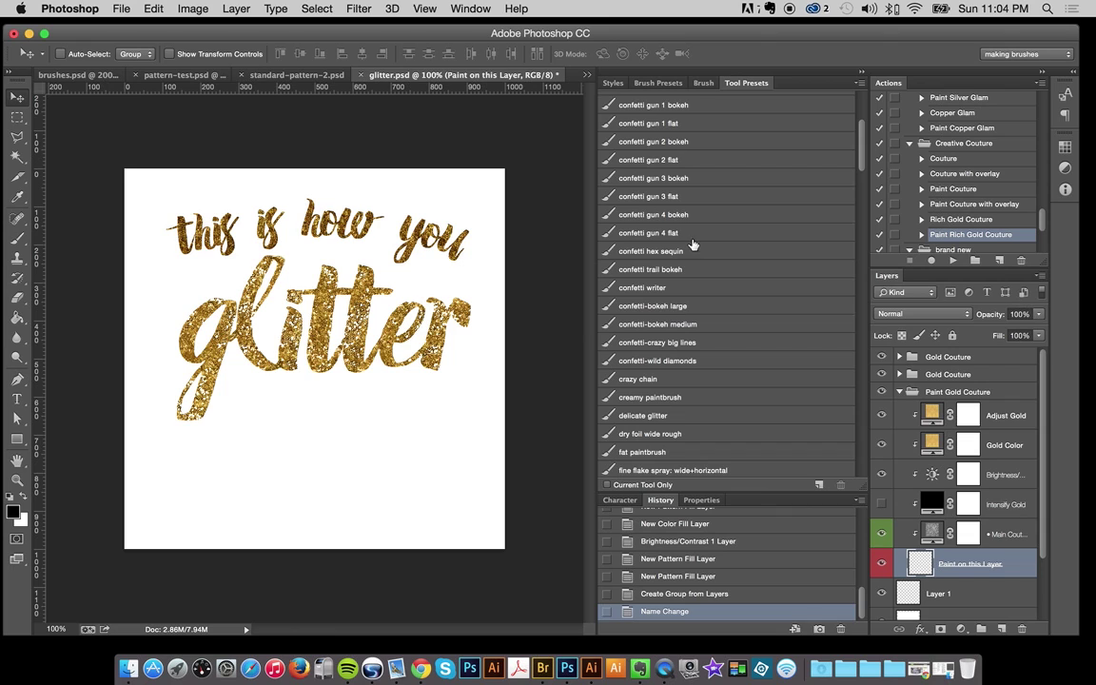
Step: Load a smaller confetti hex sequin brush and glitter the canvas's bottom-right corner
left_click(691, 250)
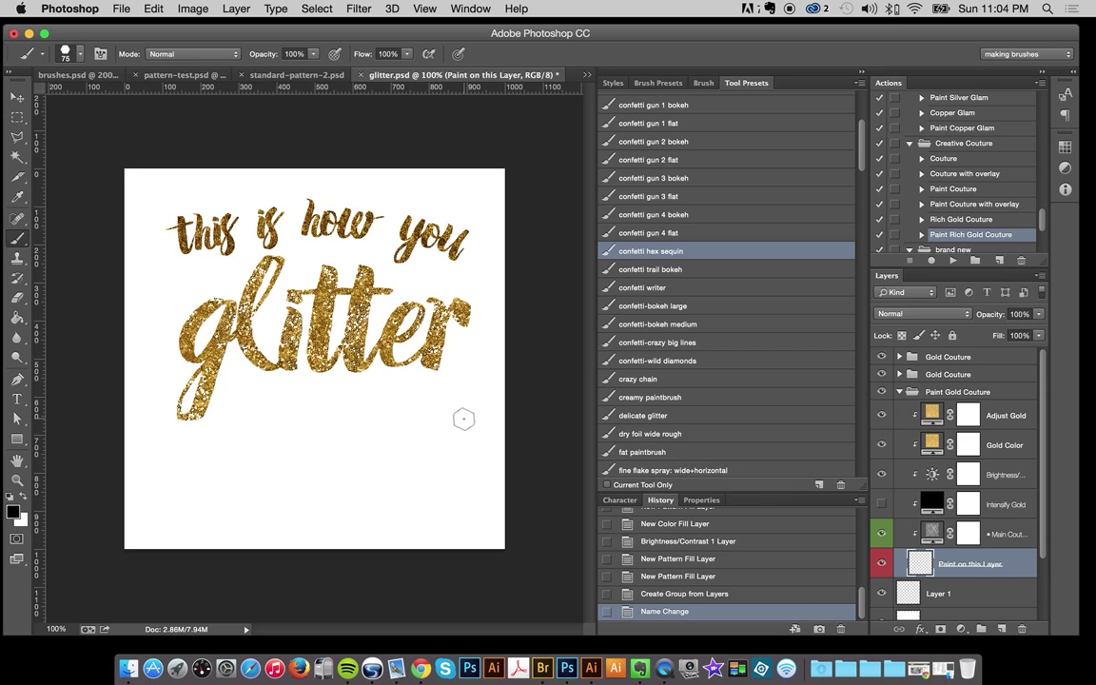
key("bracketleft")
key("bracketleft")
key("bracketleft")
key("bracketleft")
key("bracketleft")
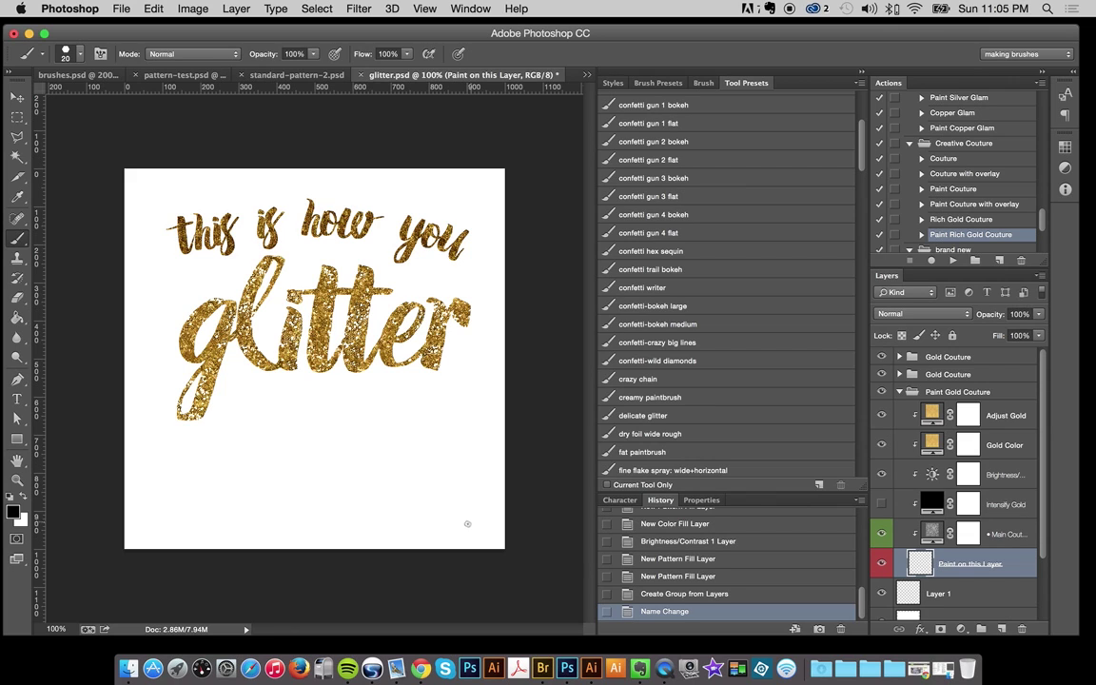
mouse_move(436, 531)
left_mouse_down()
mouse_move(473, 540)
mouse_move(454, 550)
mouse_move(486, 540)
mouse_move(485, 484)
mouse_move(496, 483)
mouse_move(493, 552)
mouse_move(405, 555)
mouse_move(445, 544)
mouse_move(455, 524)
mouse_move(466, 550)
left_mouse_up()
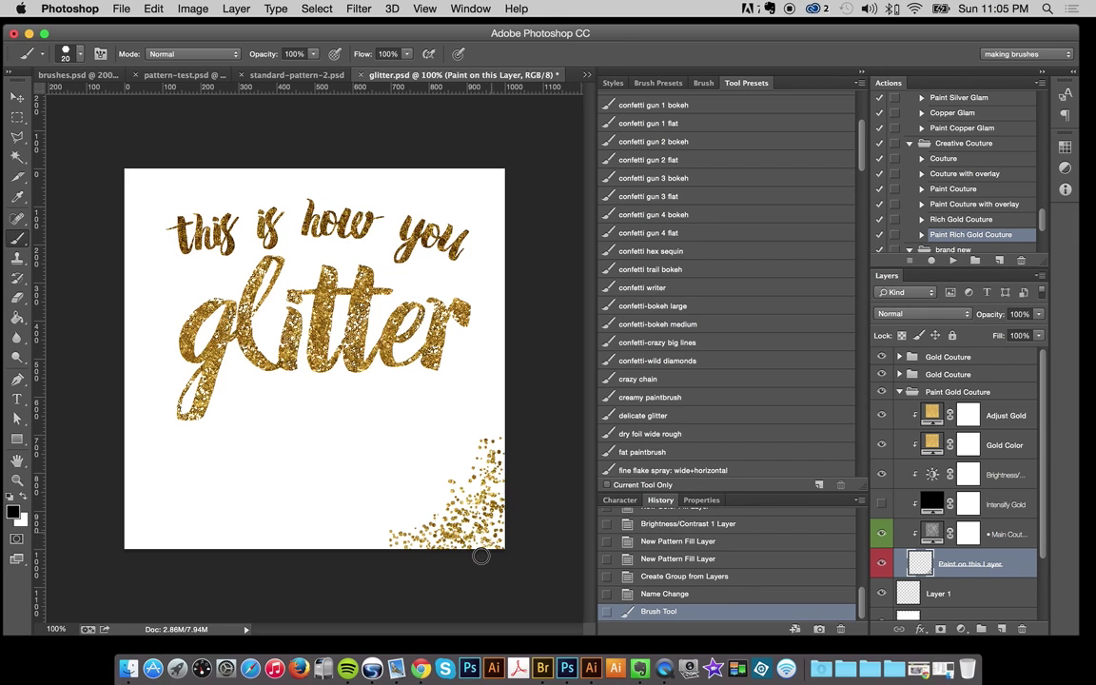
Step: Scatter more sequin glitter in a patch below the lettering
left_click(275, 465)
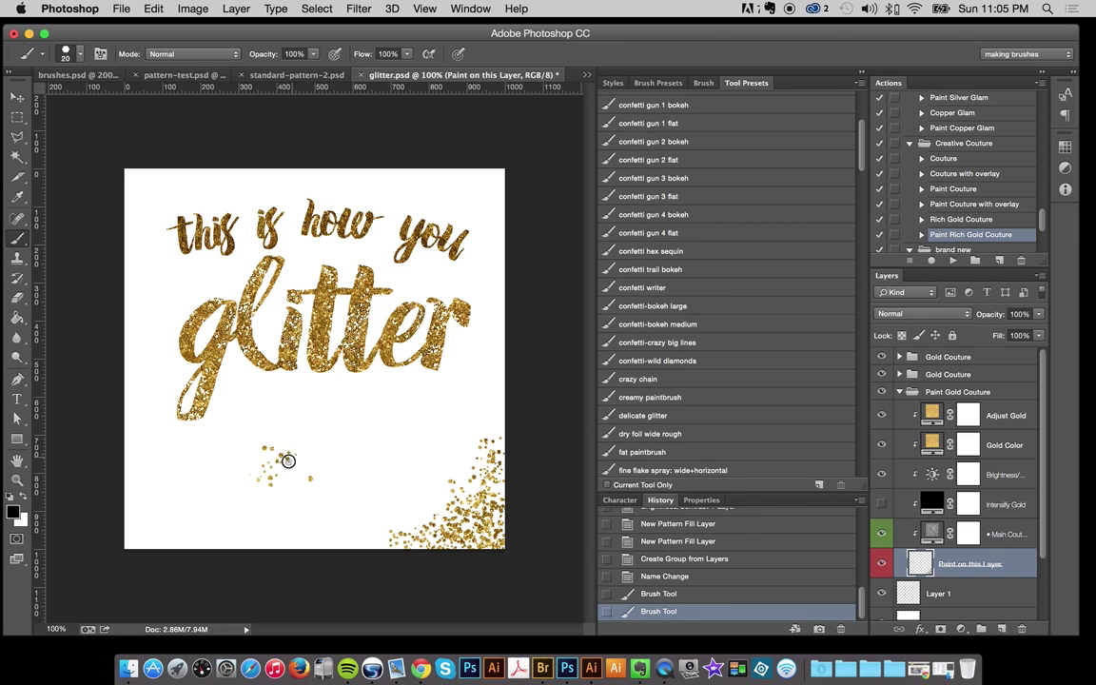
mouse_move(322, 450)
left_mouse_down()
mouse_move(367, 450)
mouse_move(402, 487)
left_mouse_up()
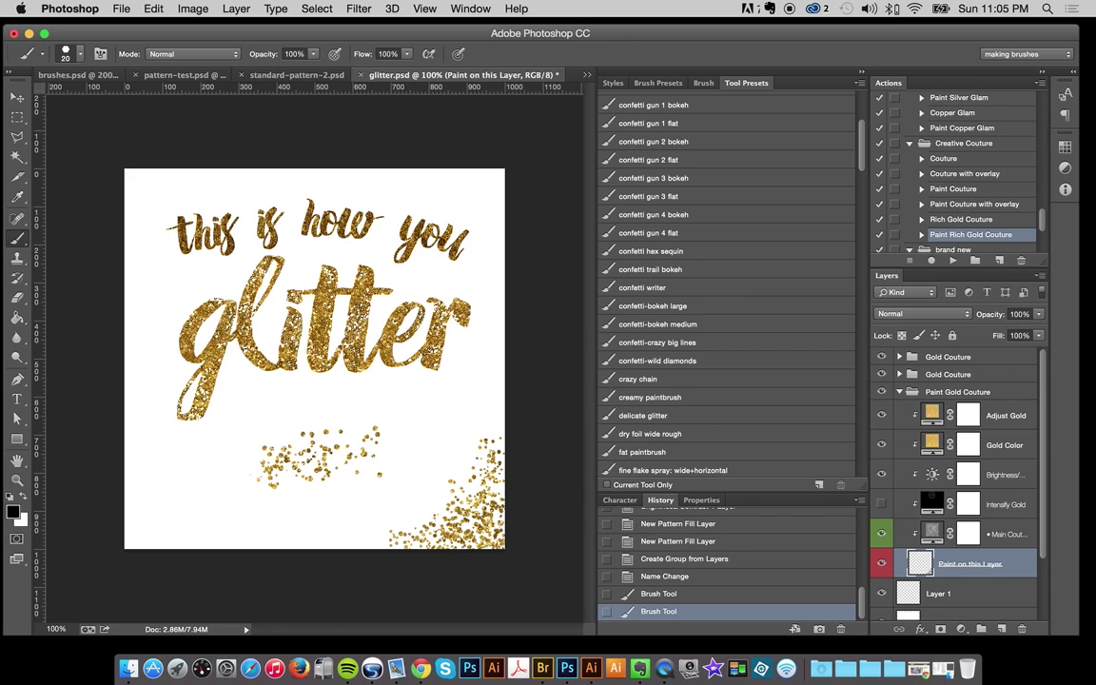
left_click(1035, 505)
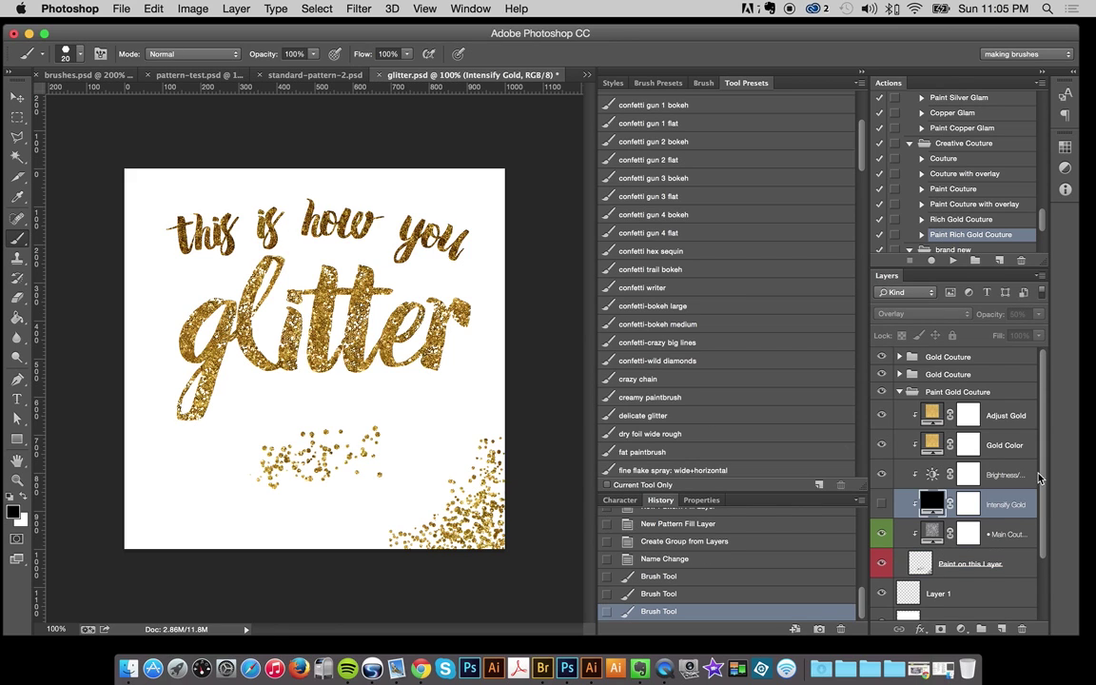
Step: Open the Main Couture Pattern fill settings and adjust the pattern scale
scroll(942, 504, "down", 1)
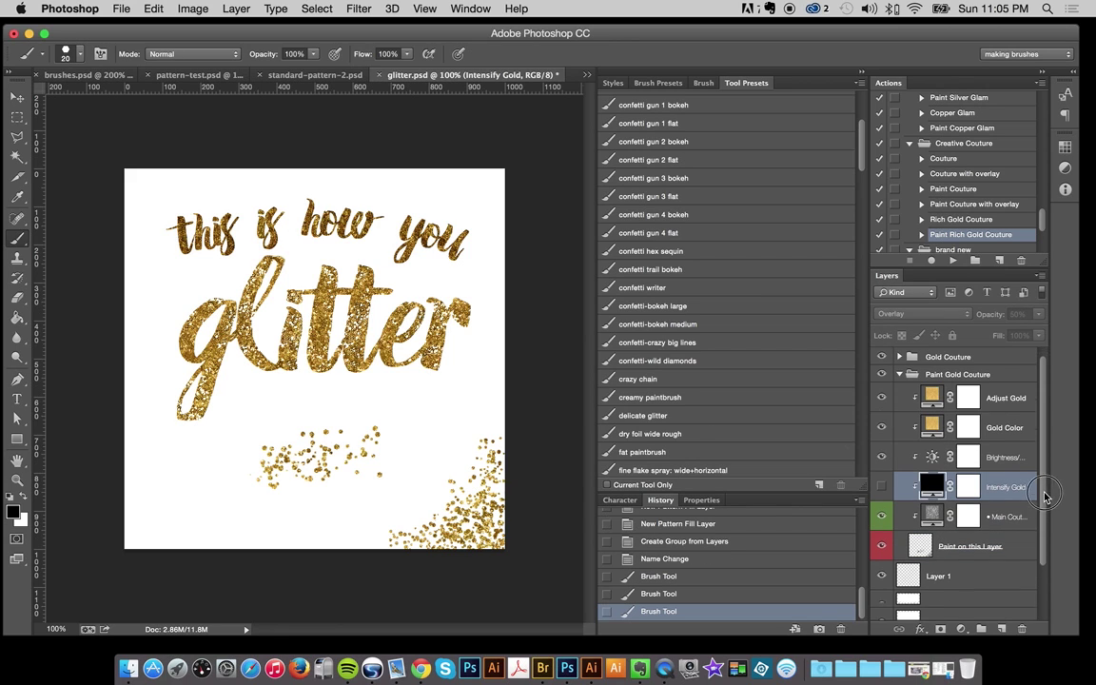
double_click(933, 516)
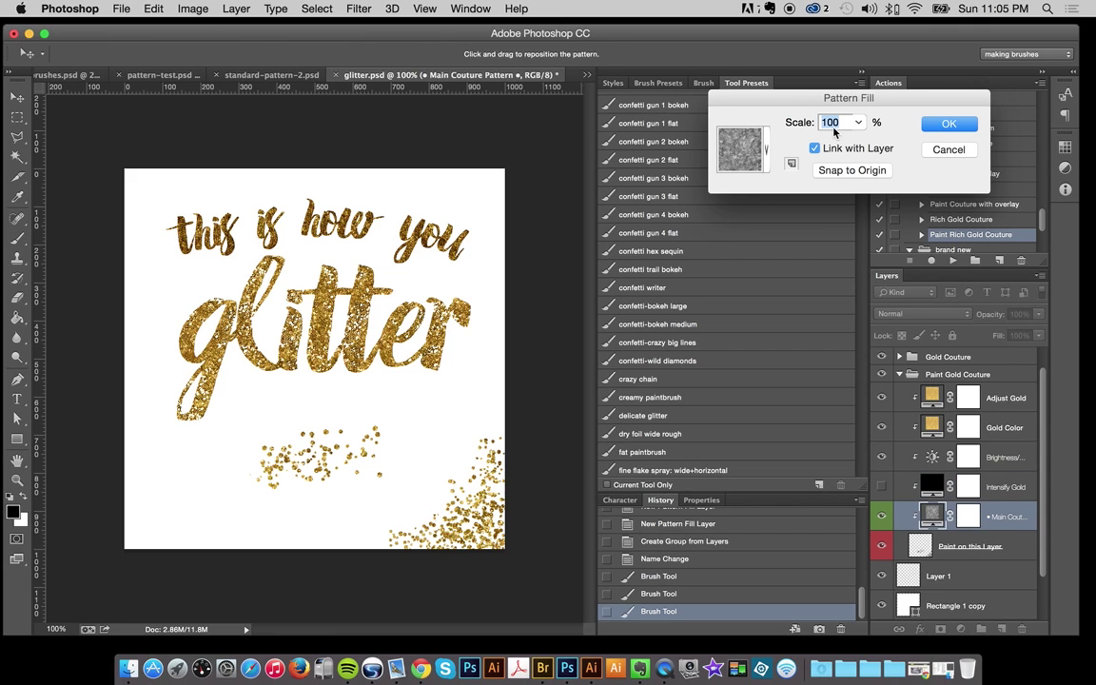
type("50")
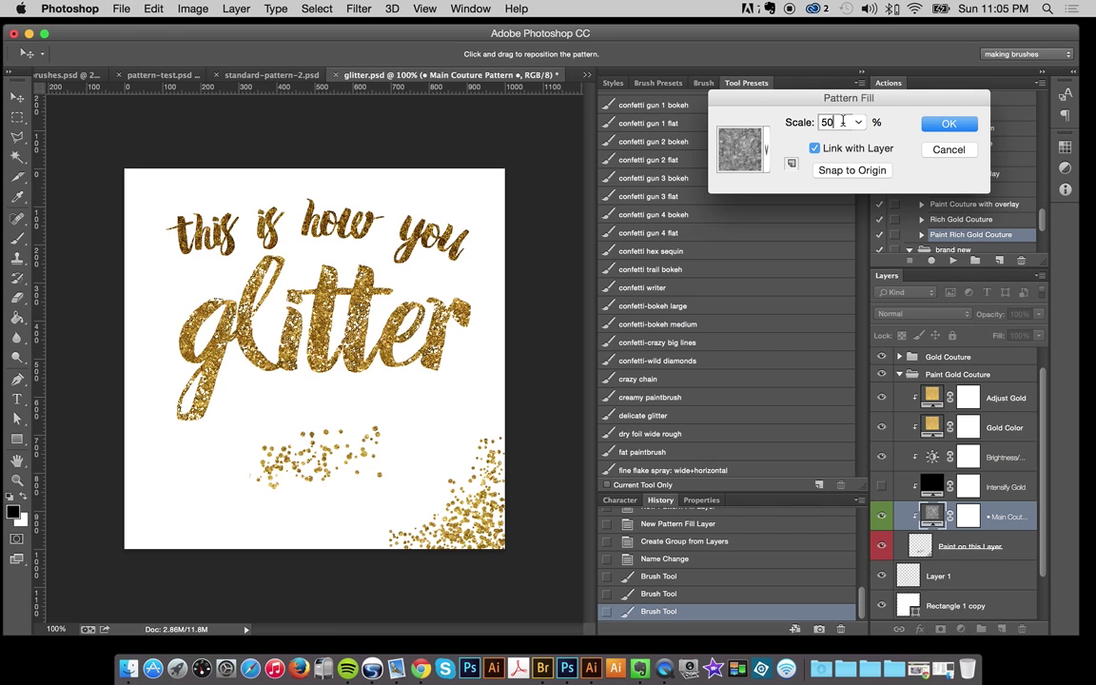
key("BackSpace")
key("BackSpace")
type("100")
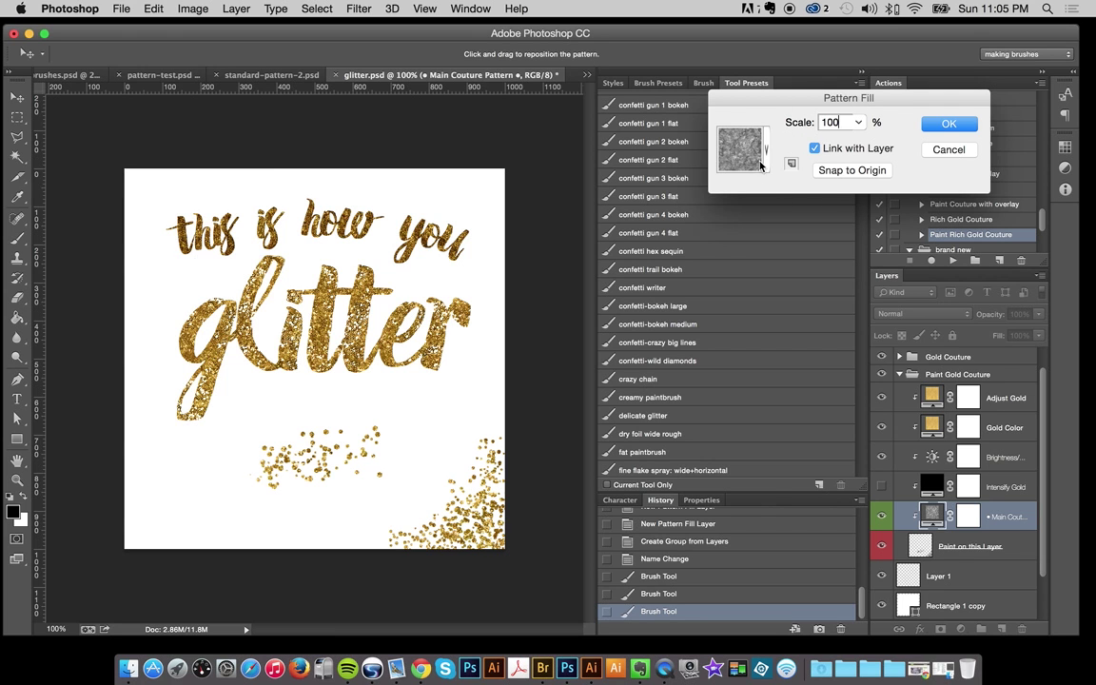
Step: Preview rich glitter patterns 1, 2, 3, 5, 6, 7, 9 and 11 on the lettering
left_click(760, 164)
mouse_move(841, 348)
left_mouse_down()
mouse_move(842, 300)
mouse_move(837, 338)
left_mouse_up()
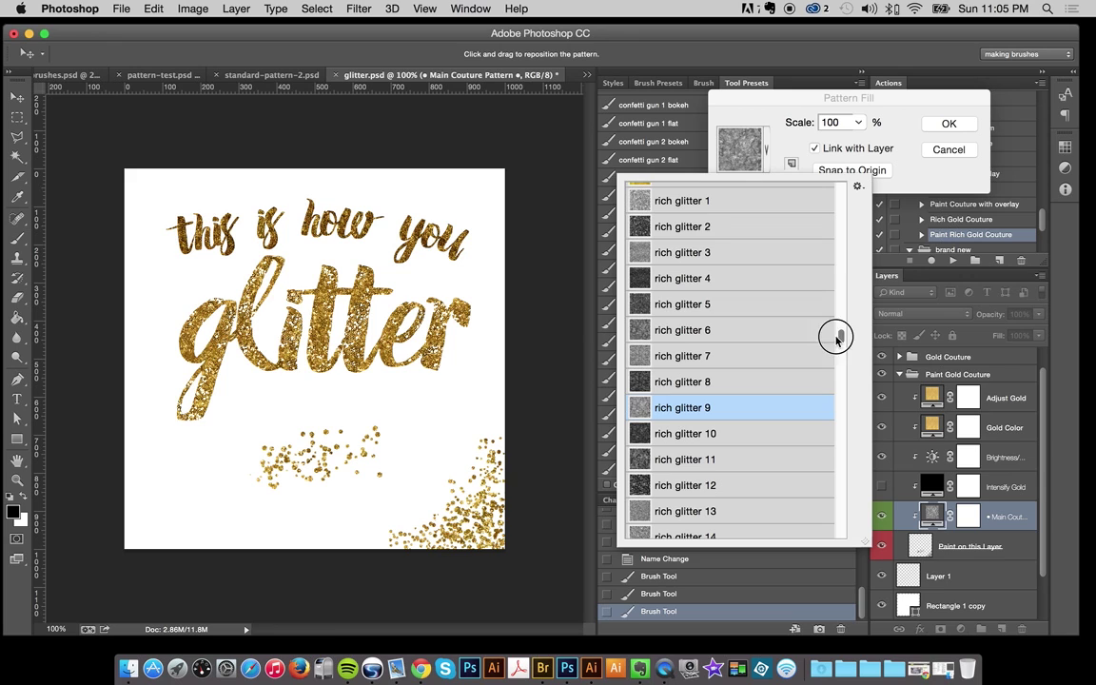
left_click(709, 201)
left_click(710, 234)
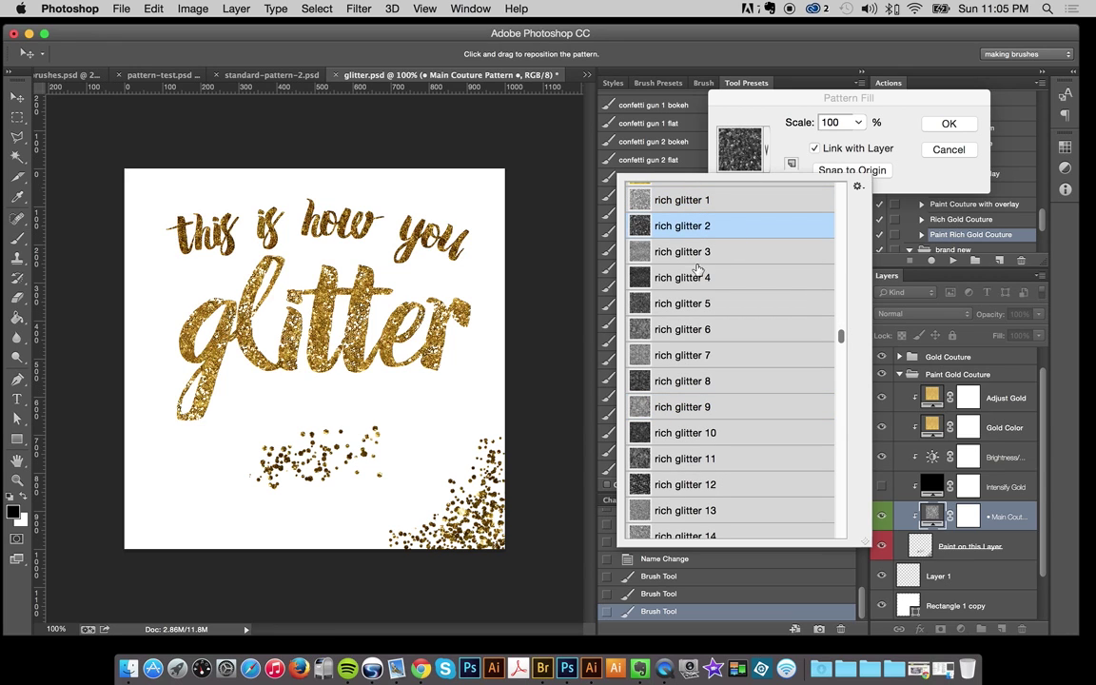
left_click(683, 252)
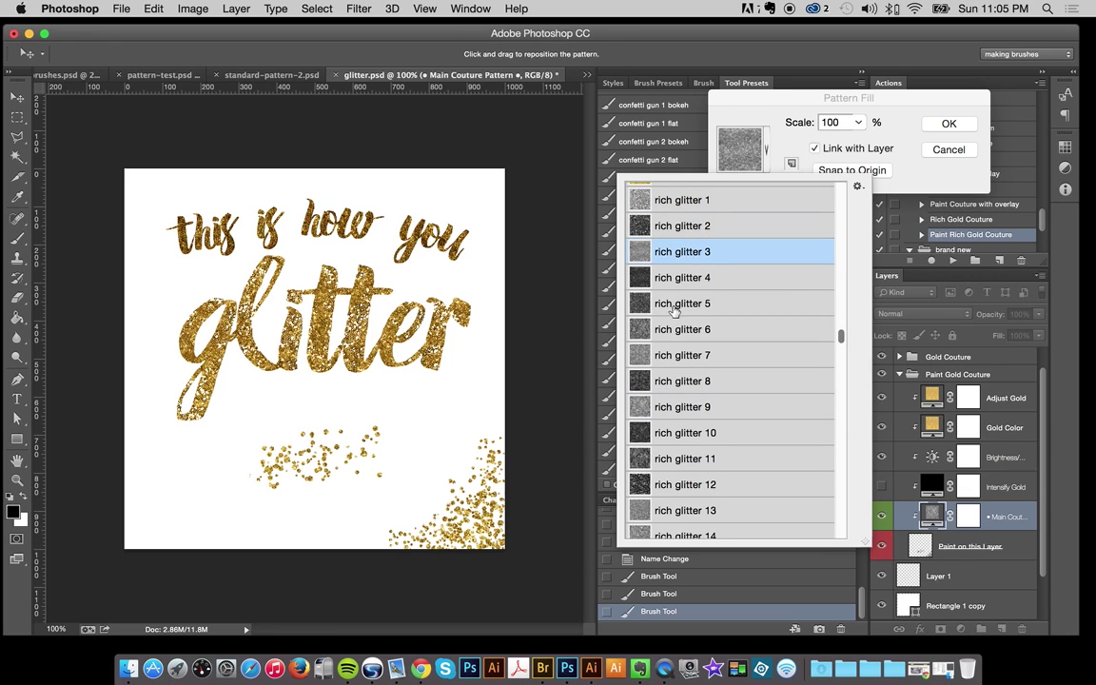
left_click(679, 305)
left_click(669, 330)
left_click(669, 355)
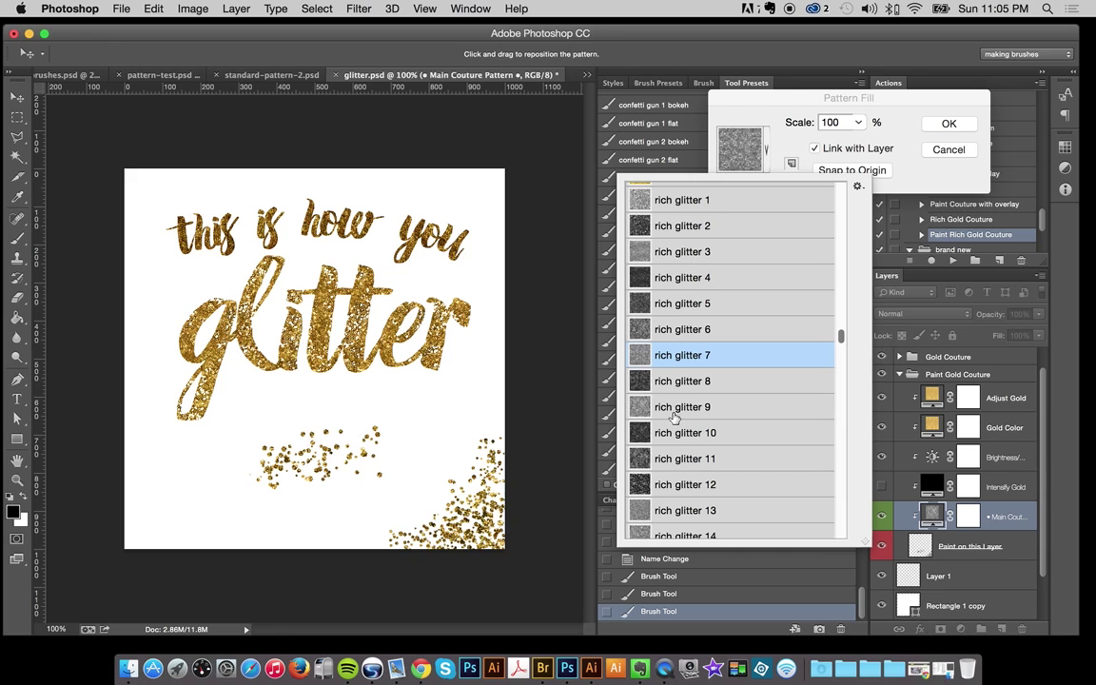
left_click(672, 408)
left_click(671, 460)
Step: Compare rich glitter 9, 12, 11, 7, 3 and 6, then apply rich glitter 9
left_click(675, 407)
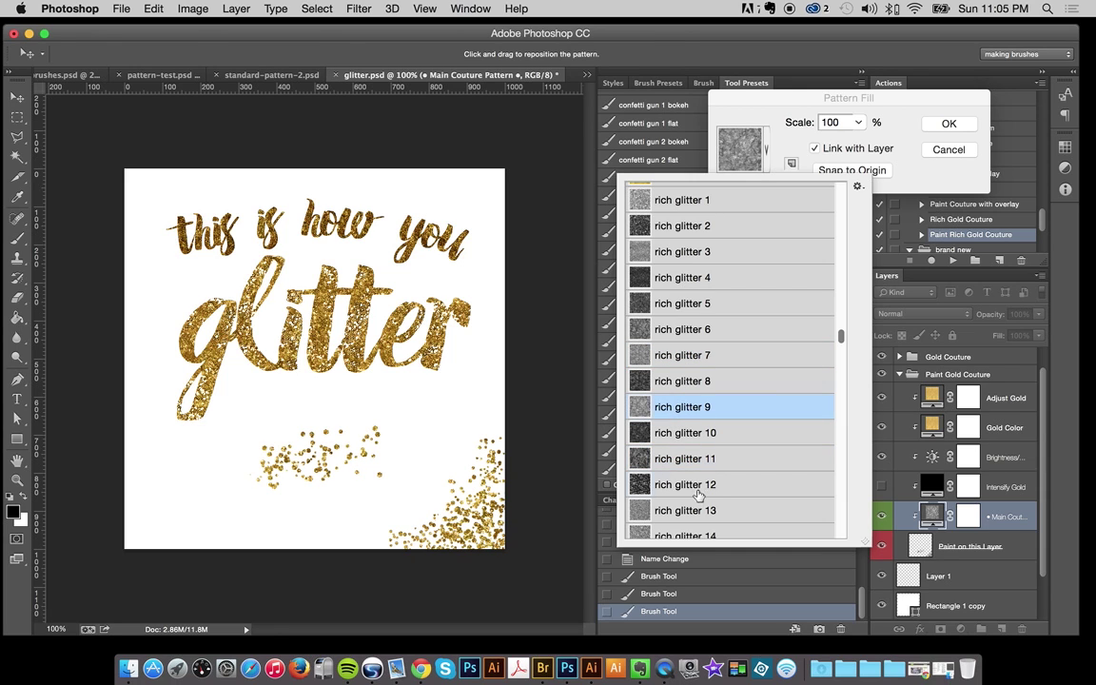
left_click(715, 481)
left_click(718, 461)
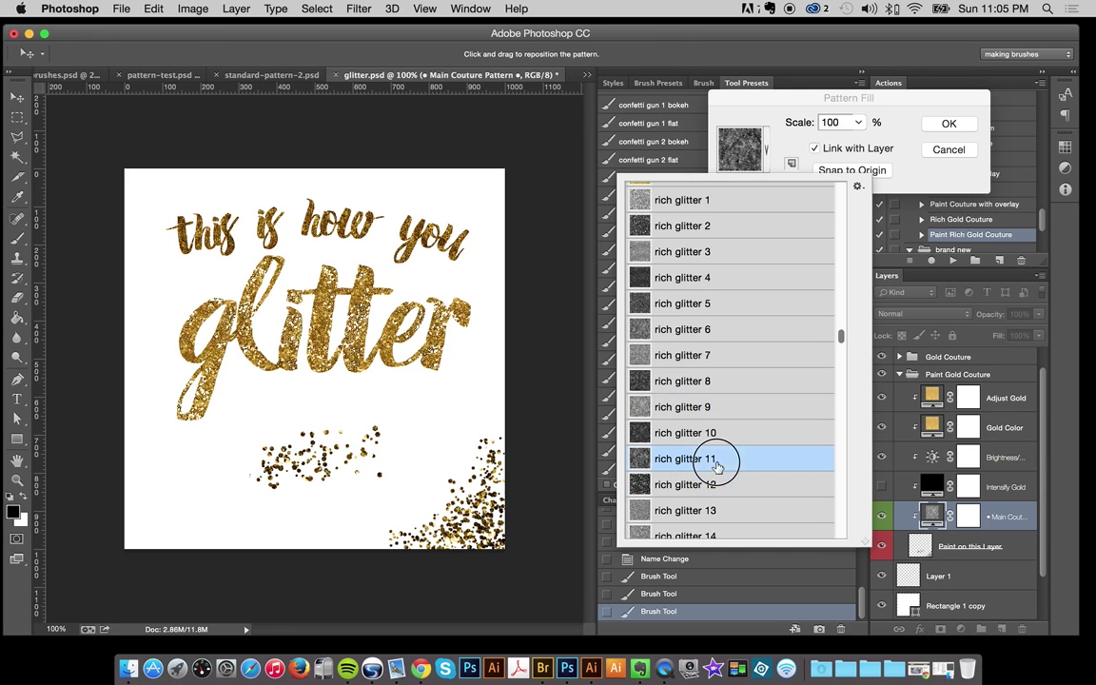
left_click(709, 357)
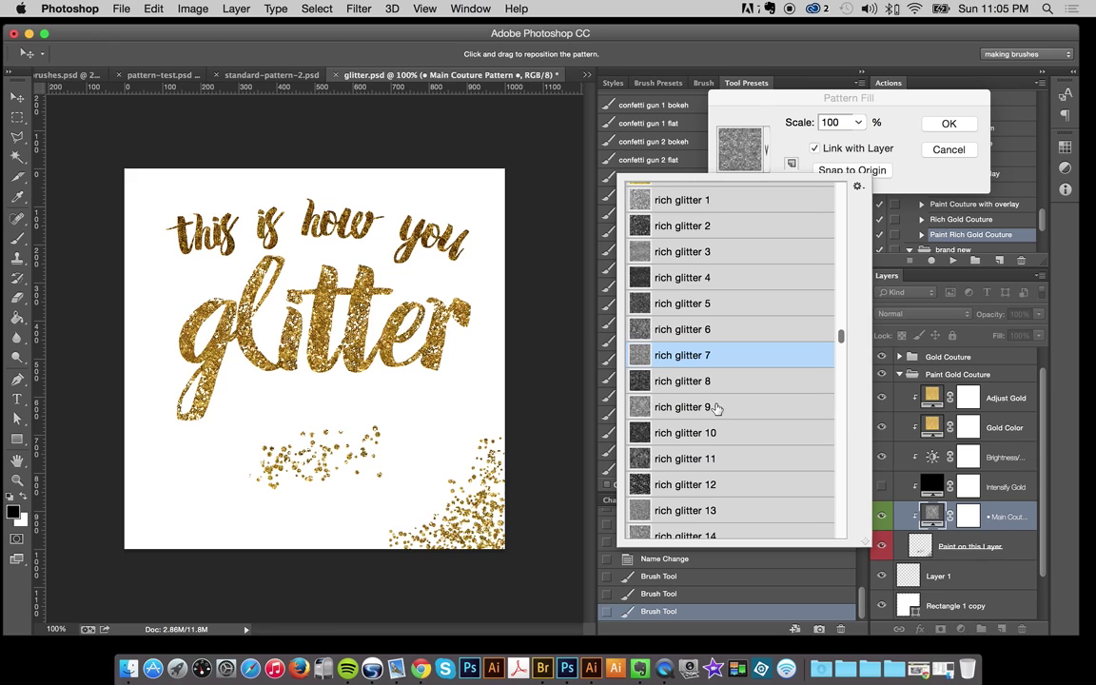
left_click(734, 409)
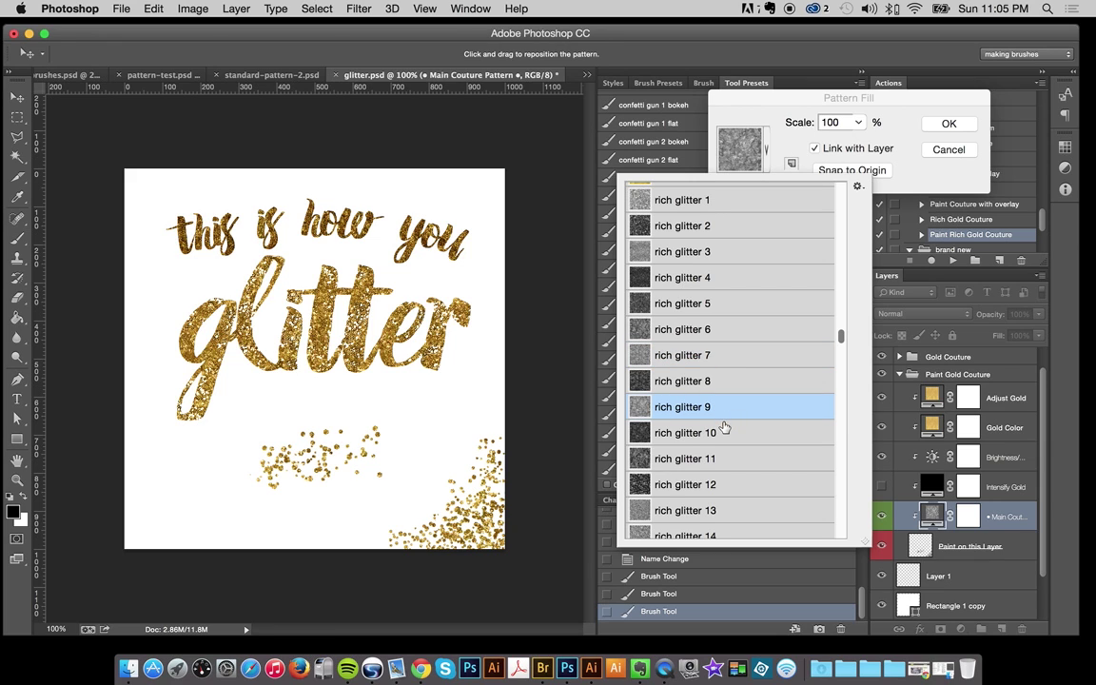
left_click(702, 252)
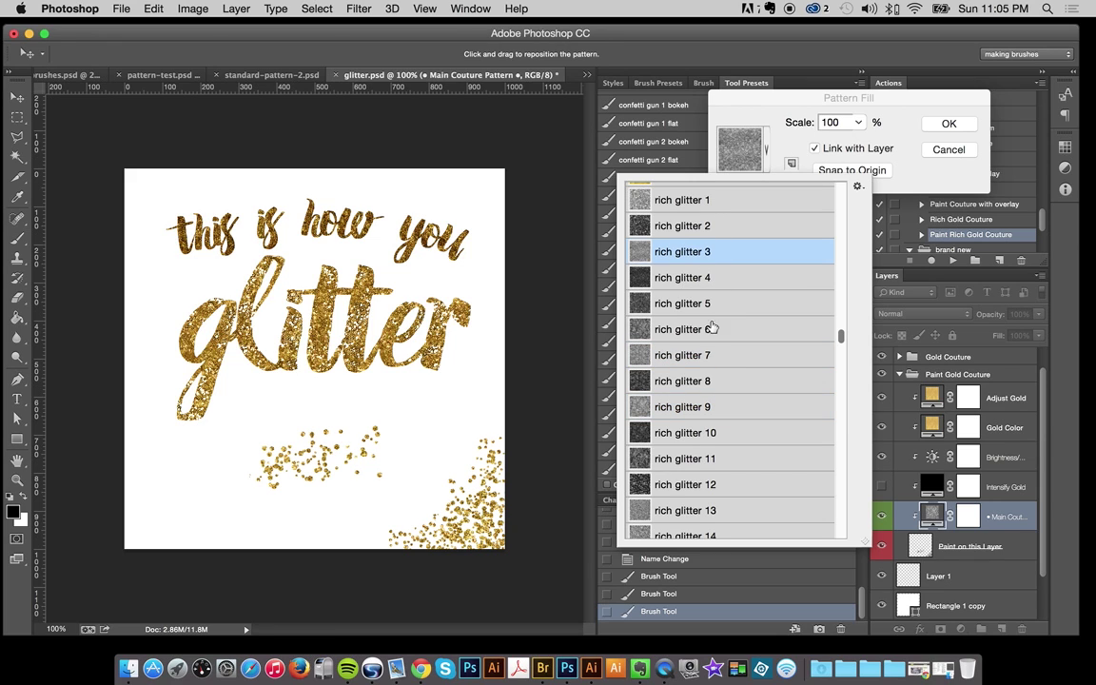
left_click(643, 329)
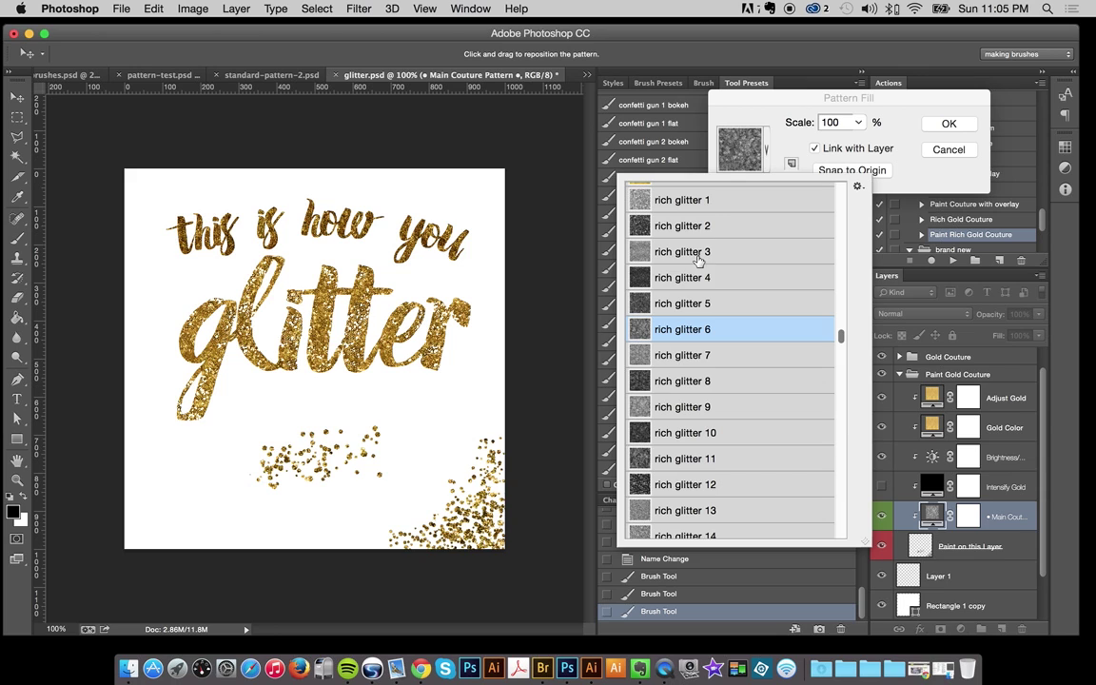
left_click(731, 407)
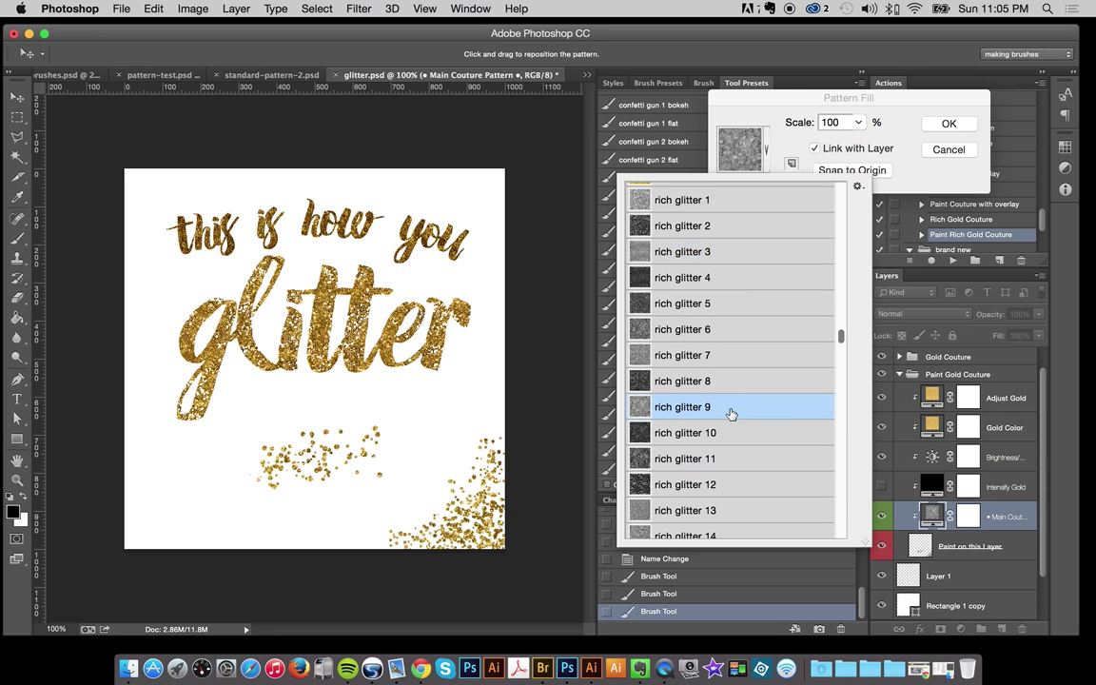
left_click(940, 123)
left_click(942, 125)
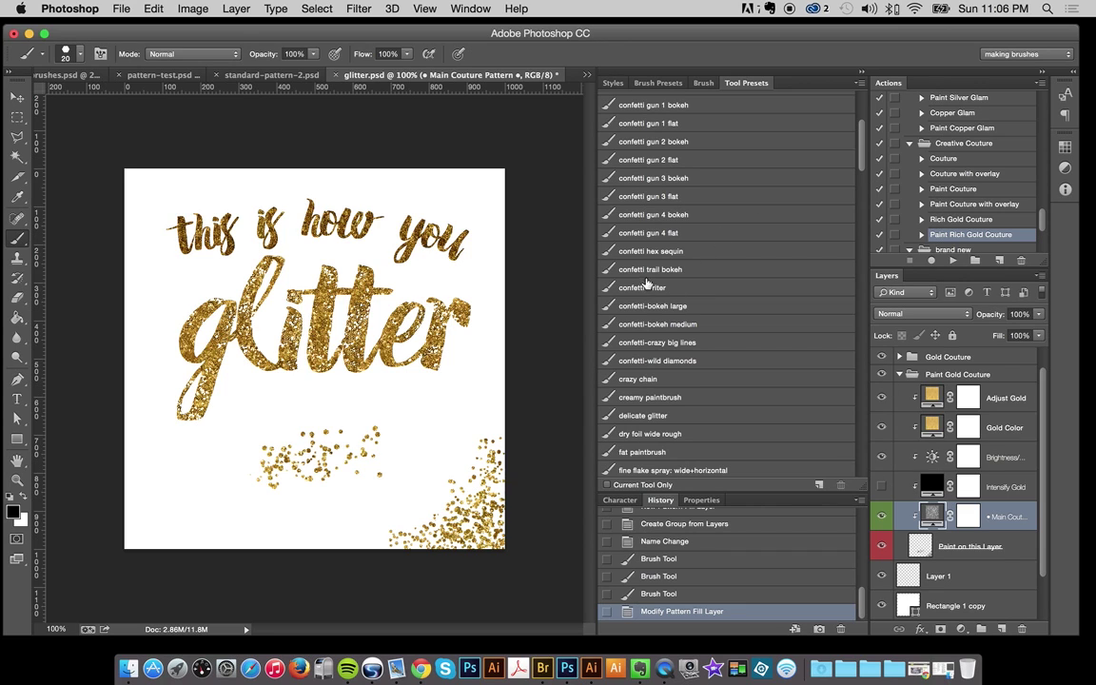
Step: Choose the confetti gun 1 flat preset and undo an accidental layer reorder
left_click(687, 162)
scroll(844, 142, "up", 2)
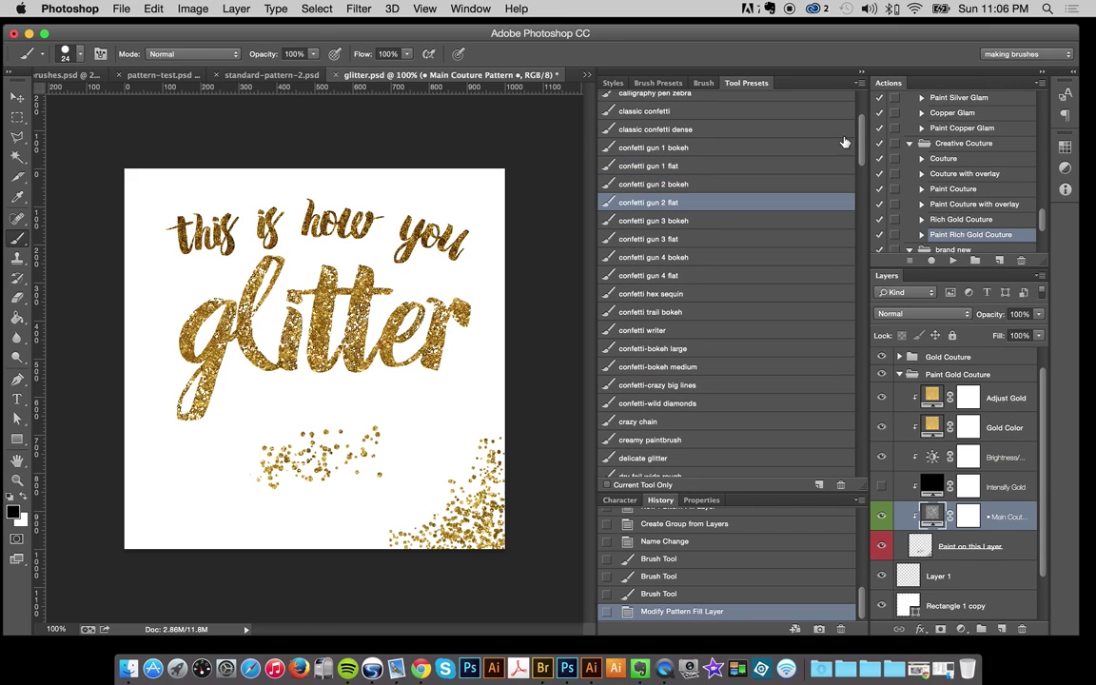
left_click(693, 166)
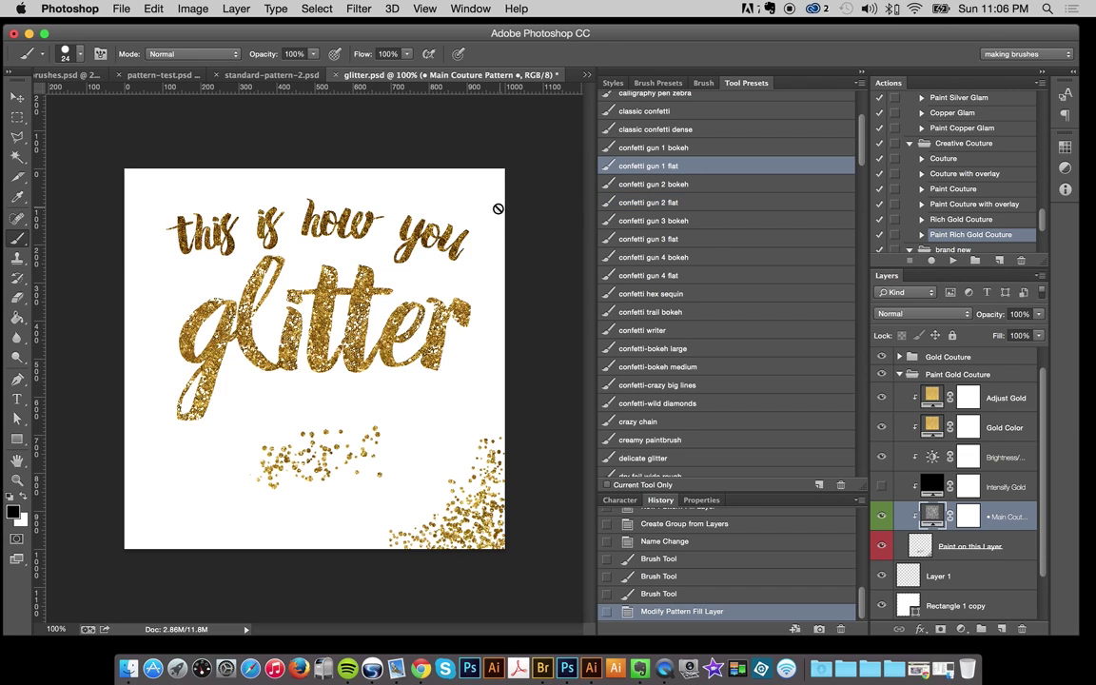
left_click_drag(938, 558, 939, 554)
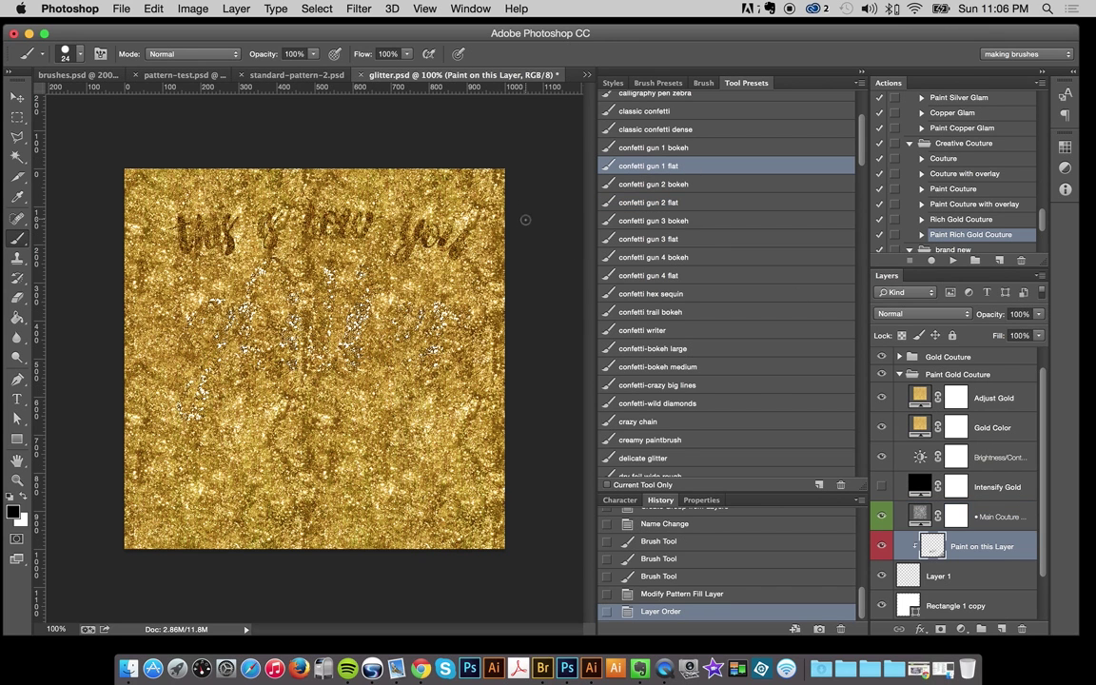
key("ctrl+z")
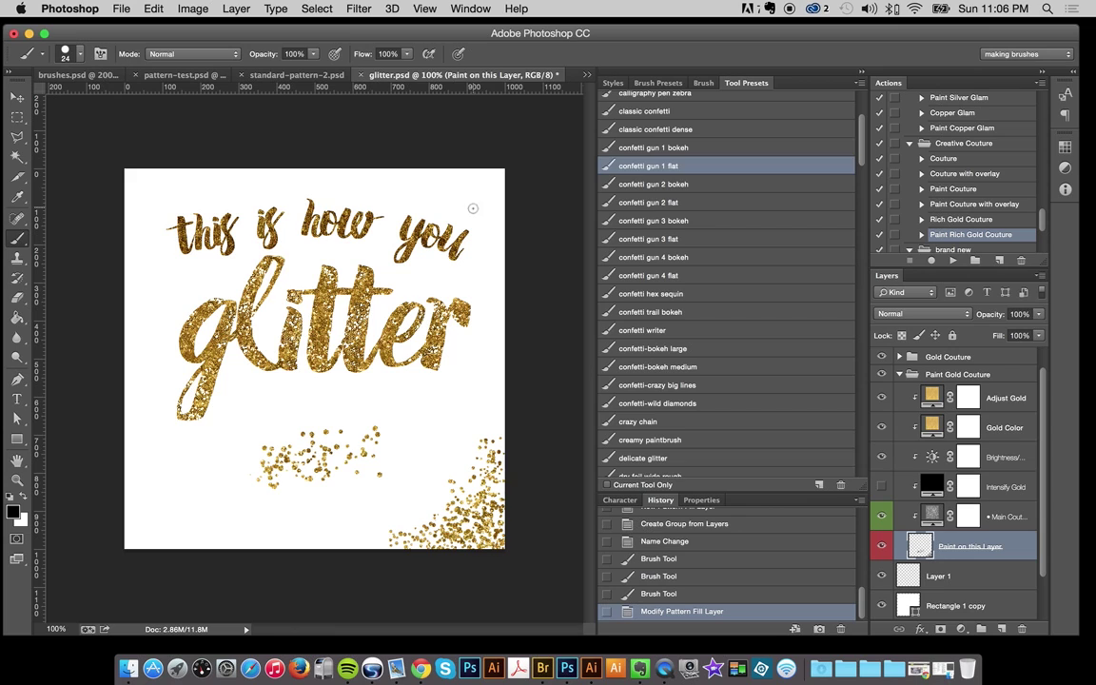
Step: At brush size 15, brush gold confetti into the top-right corner and along the bottom-left edge
key("bracketleft")
mouse_move(489, 180)
left_mouse_down()
mouse_move(460, 164)
mouse_move(409, 170)
mouse_move(453, 171)
mouse_move(509, 211)
mouse_move(502, 276)
left_mouse_up()
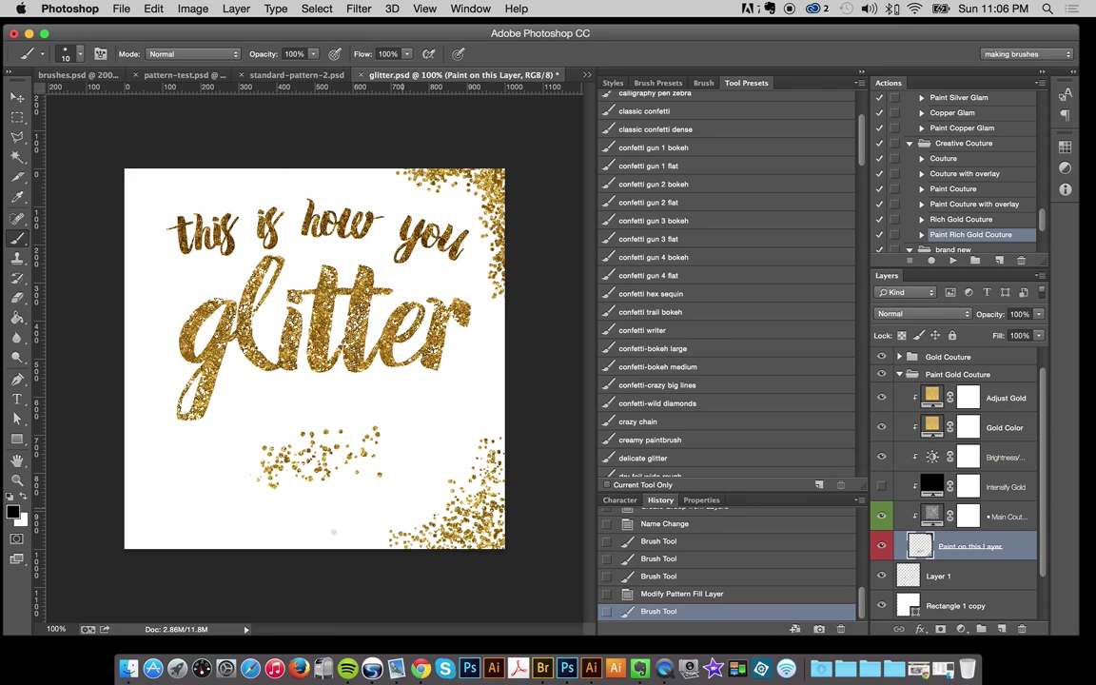
mouse_move(162, 523)
left_mouse_down()
mouse_move(125, 506)
mouse_move(166, 562)
mouse_move(191, 532)
mouse_move(307, 544)
left_mouse_up()
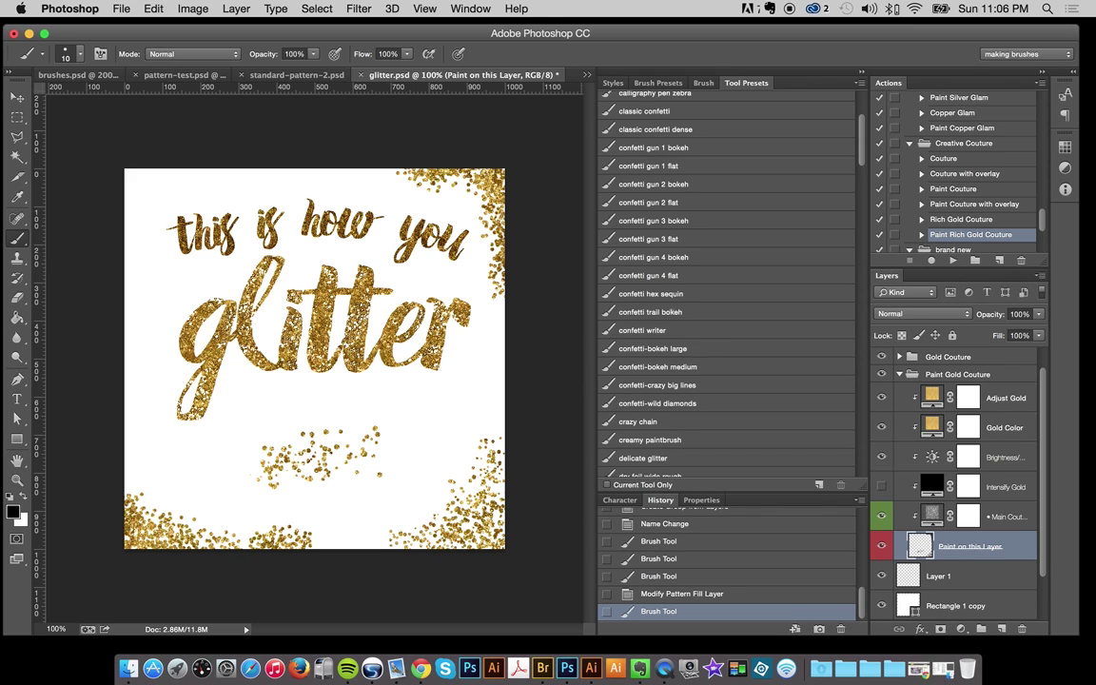
Step: Select all and cut away the painted confetti, leaving only the lettering
key("super+a")
key("super+x")
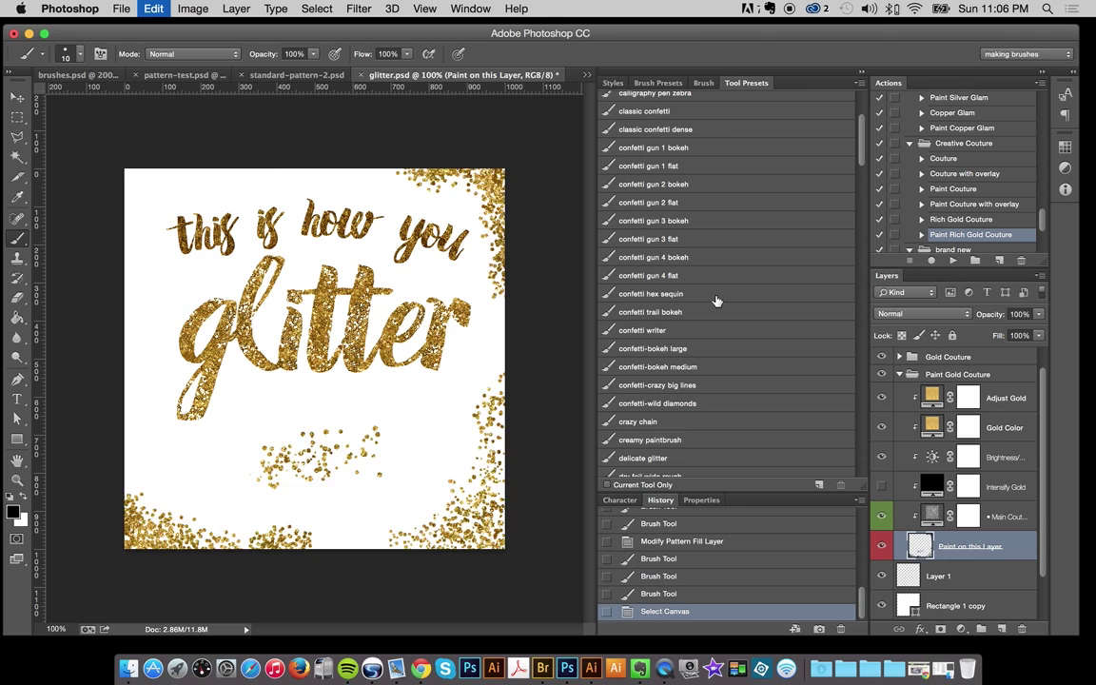
left_click(699, 313)
Step: With the delicate glitter preset, sweep three glitter strokes across the lower canvas
left_click(704, 332)
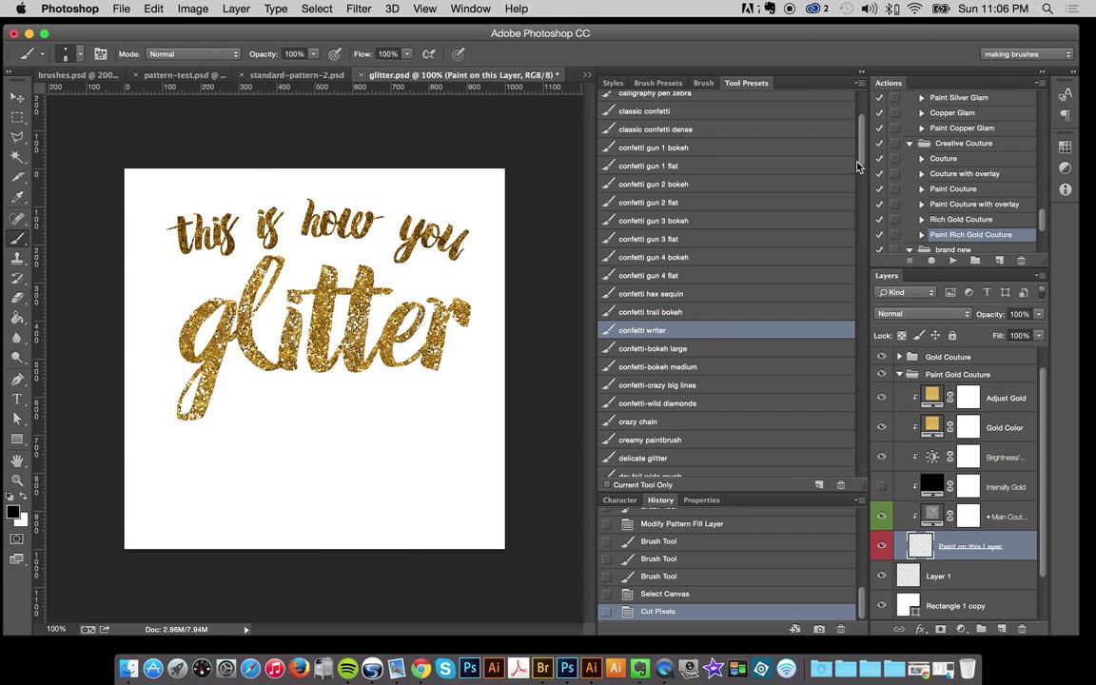
left_click_drag(861, 152, 847, 187)
left_click(650, 254)
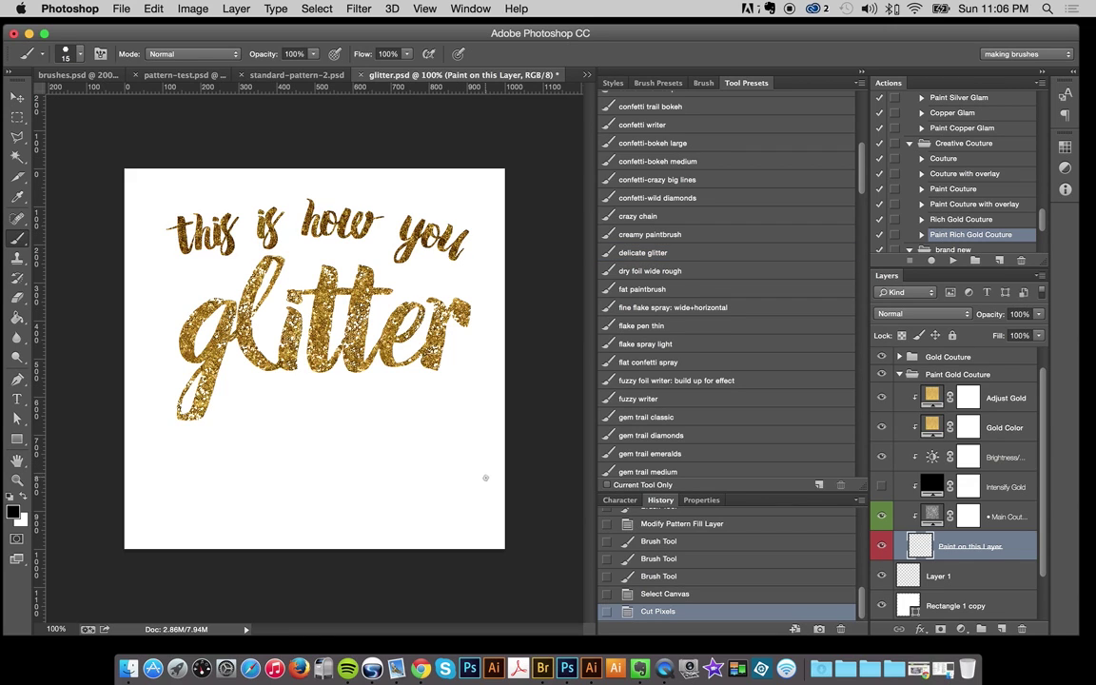
mouse_move(486, 478)
left_mouse_down()
mouse_move(476, 449)
mouse_move(490, 475)
mouse_move(445, 522)
mouse_move(405, 487)
mouse_move(356, 490)
mouse_move(385, 474)
mouse_move(424, 487)
mouse_move(438, 474)
left_mouse_up()
mouse_move(204, 490)
left_mouse_down()
mouse_move(296, 454)
mouse_move(383, 447)
mouse_move(453, 419)
left_mouse_up()
mouse_move(202, 525)
left_mouse_down()
mouse_move(233, 523)
mouse_move(185, 502)
mouse_move(140, 455)
mouse_move(112, 448)
mouse_move(269, 490)
mouse_move(371, 447)
mouse_move(466, 432)
left_mouse_up()
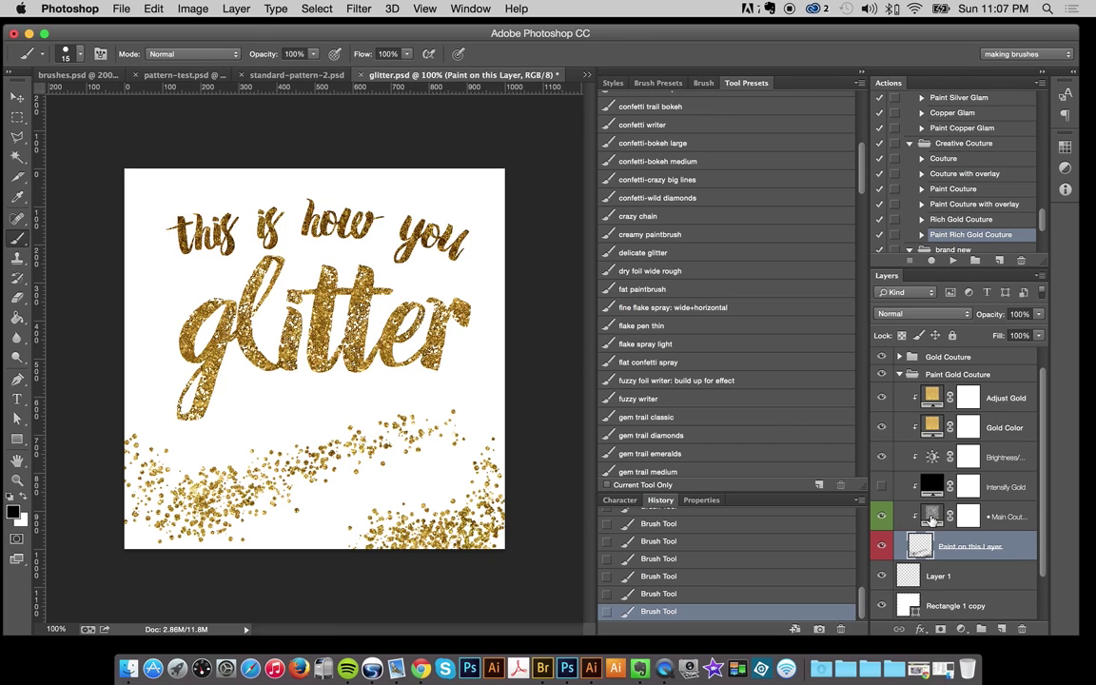
left_click(689, 327)
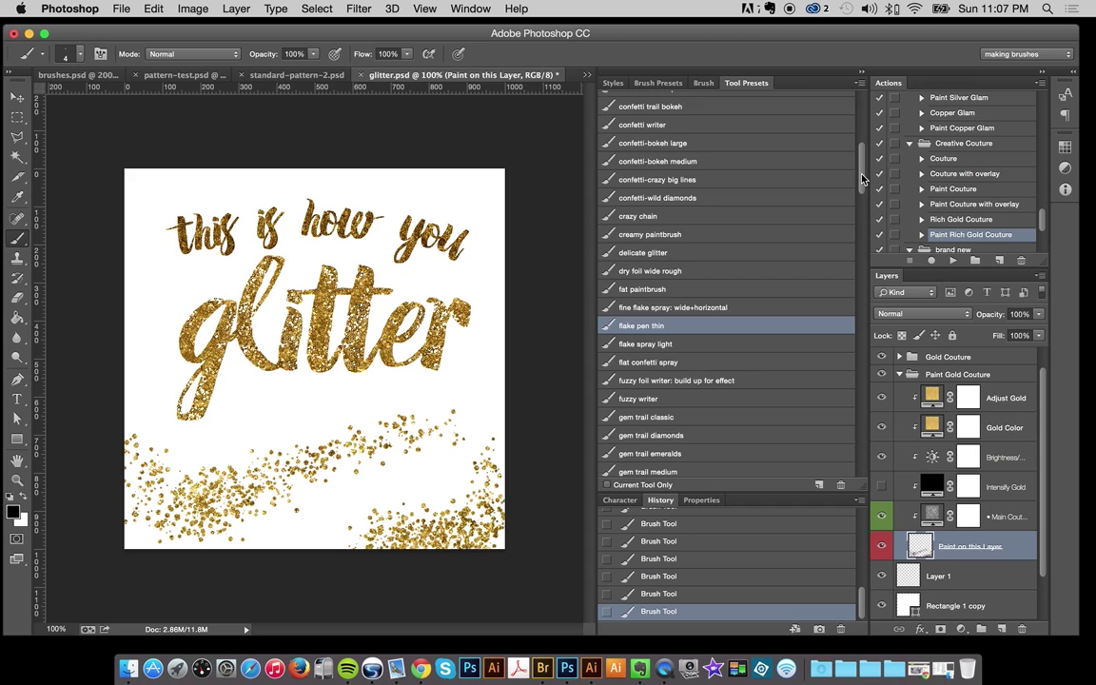
Step: Cut the bottom glitter off the paint layer with Select All and Cut
left_click_drag(863, 179, 862, 211)
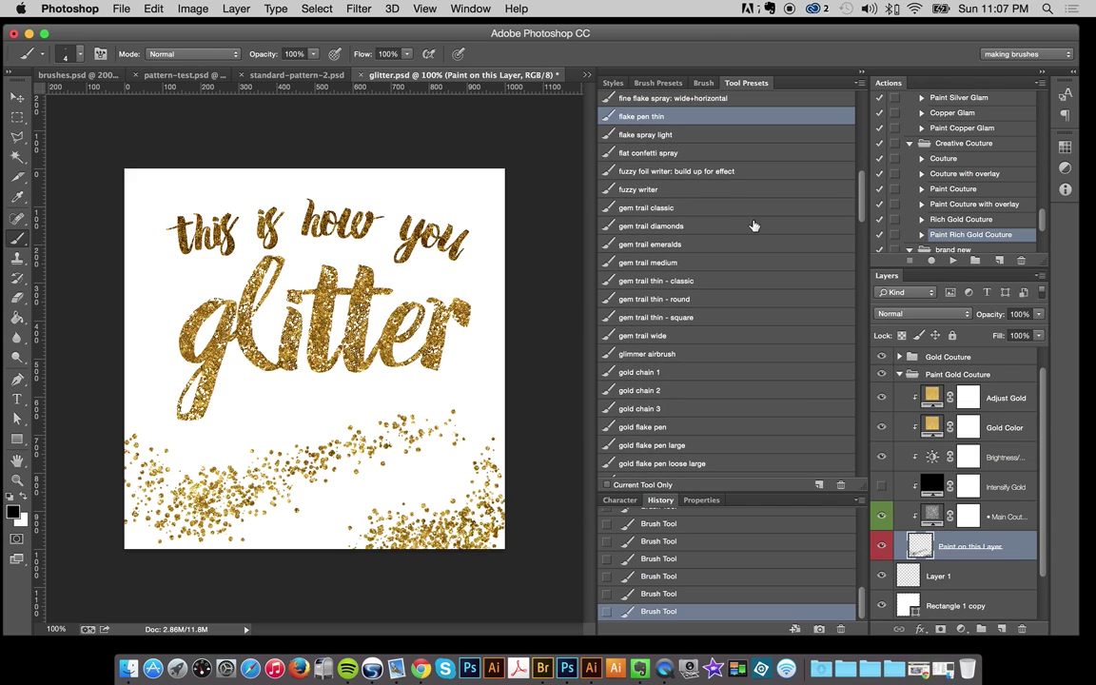
left_click(681, 210)
key("ctrl+a")
key("ctrl+x")
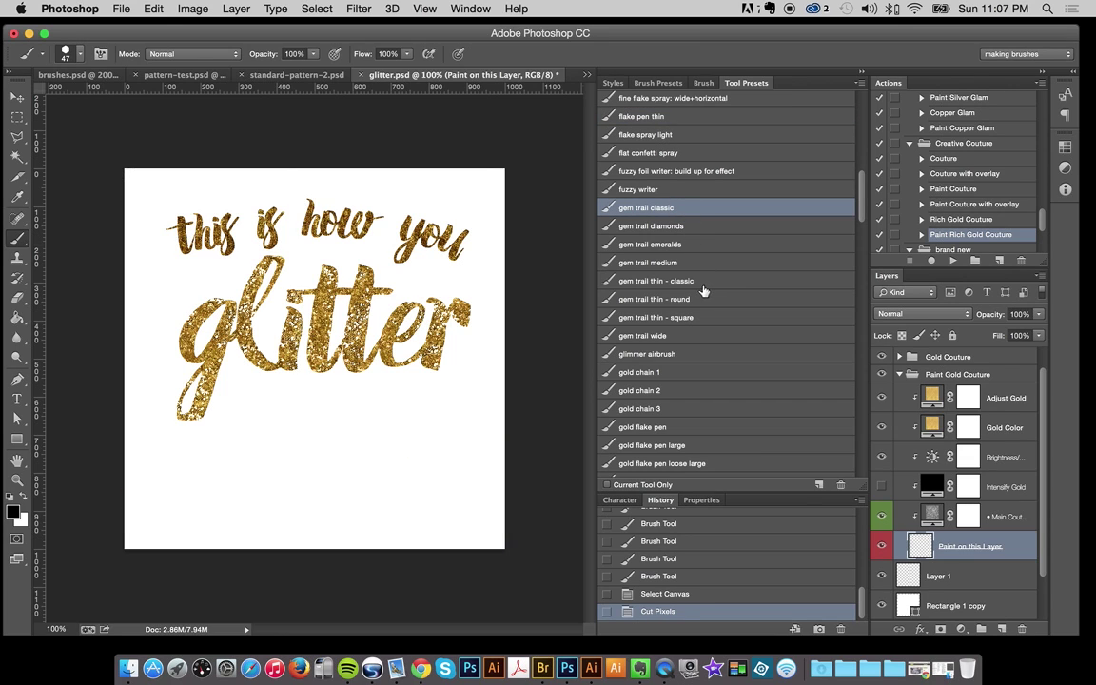
Step: Test gem trail thin and classic strokes near the bottom, cut them away, and shrink the brush
left_click(678, 282)
left_click_drag(436, 414, 391, 431)
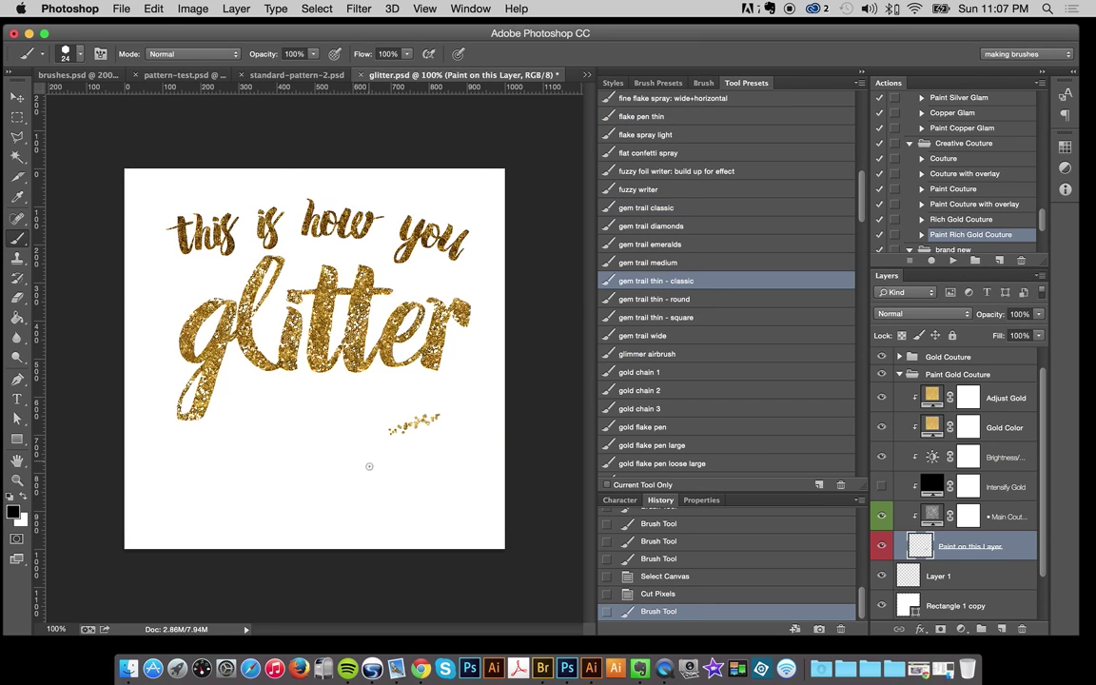
left_click(636, 207)
left_click_drag(281, 488, 200, 488)
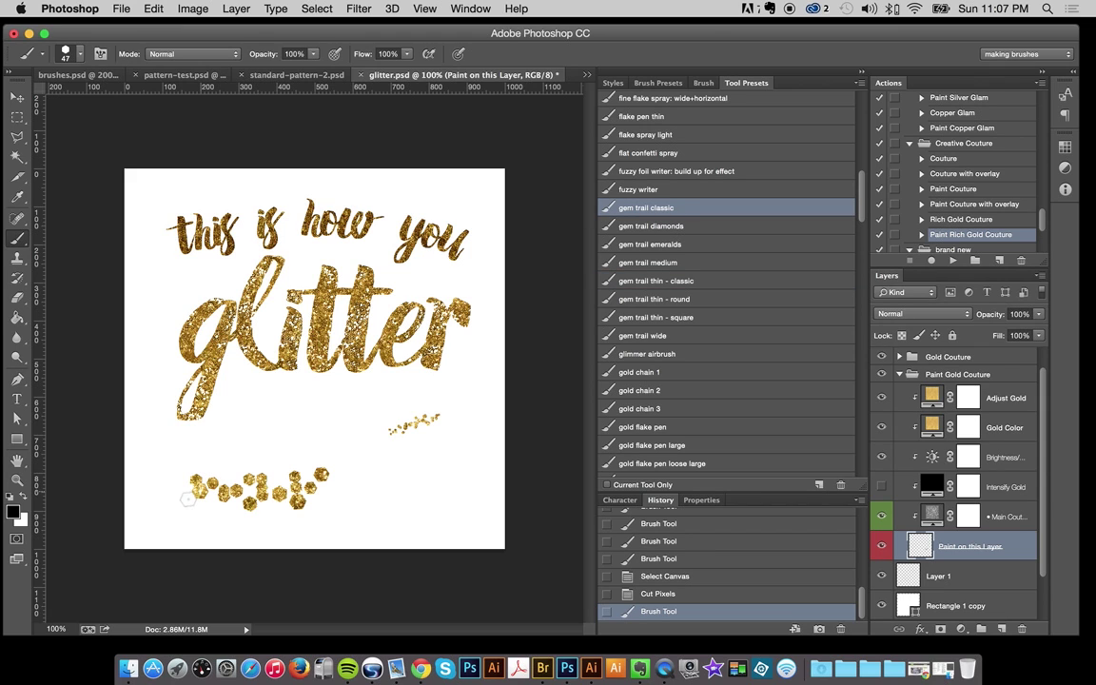
key("super+a")
key("super+x")
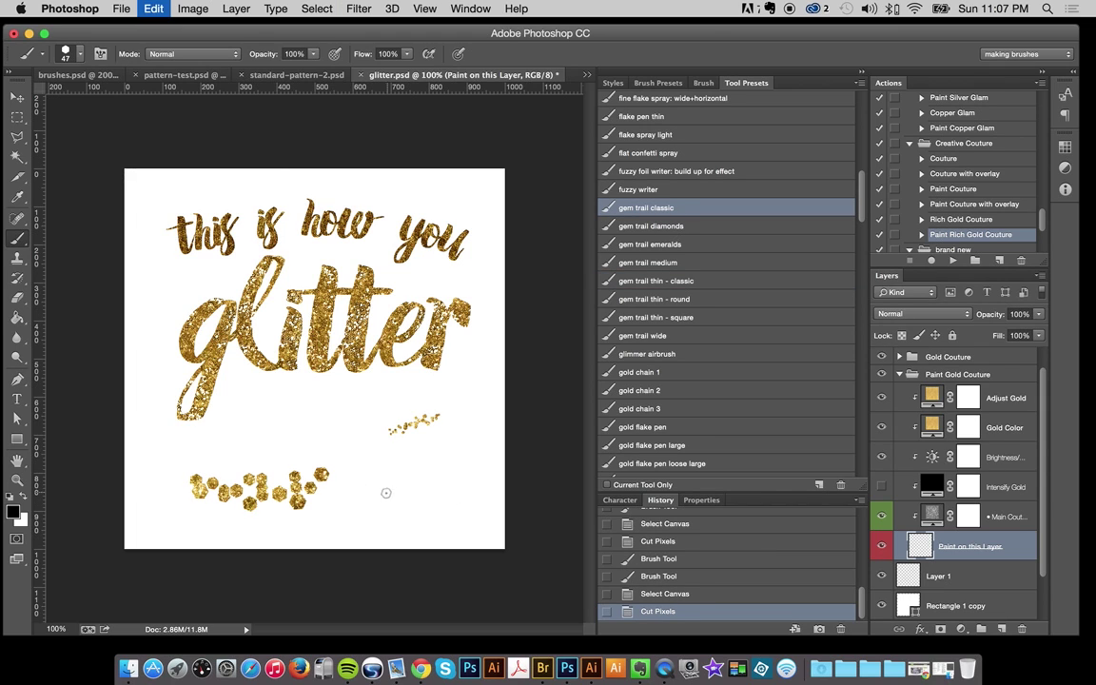
key("bracketleft")
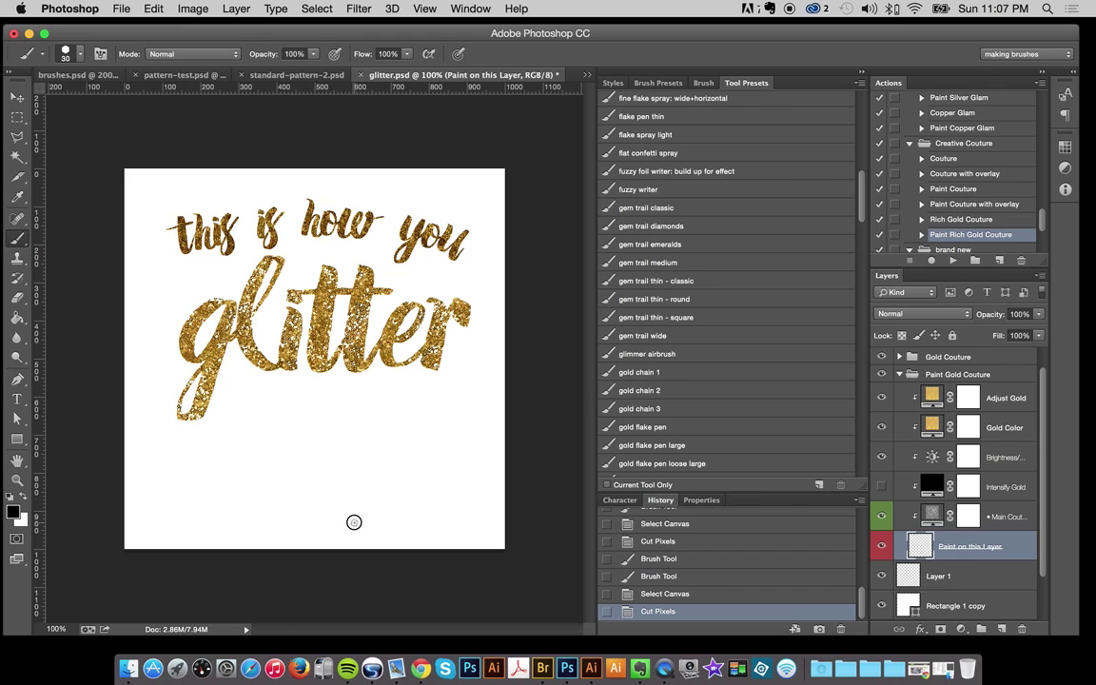
mouse_move(357, 525)
left_mouse_down()
mouse_move(404, 551)
mouse_move(458, 507)
mouse_move(378, 491)
mouse_move(337, 498)
mouse_move(455, 472)
mouse_move(476, 509)
left_mouse_up()
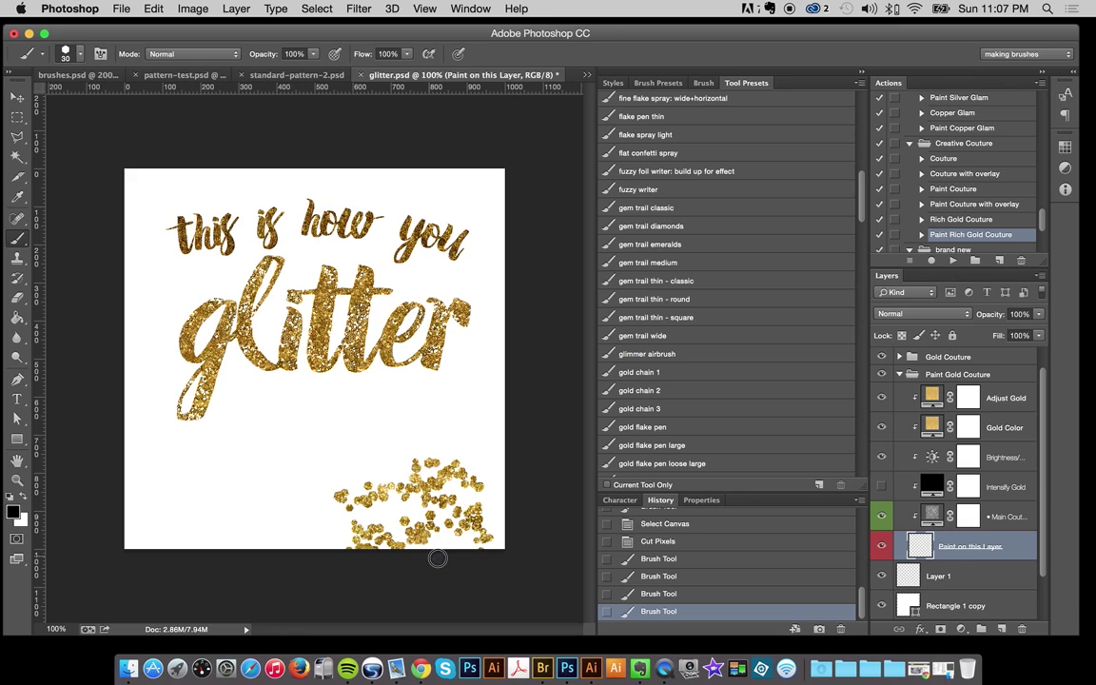
mouse_move(436, 558)
left_mouse_down()
mouse_move(502, 536)
mouse_move(492, 465)
mouse_move(507, 409)
mouse_move(492, 301)
mouse_move(517, 253)
left_mouse_up()
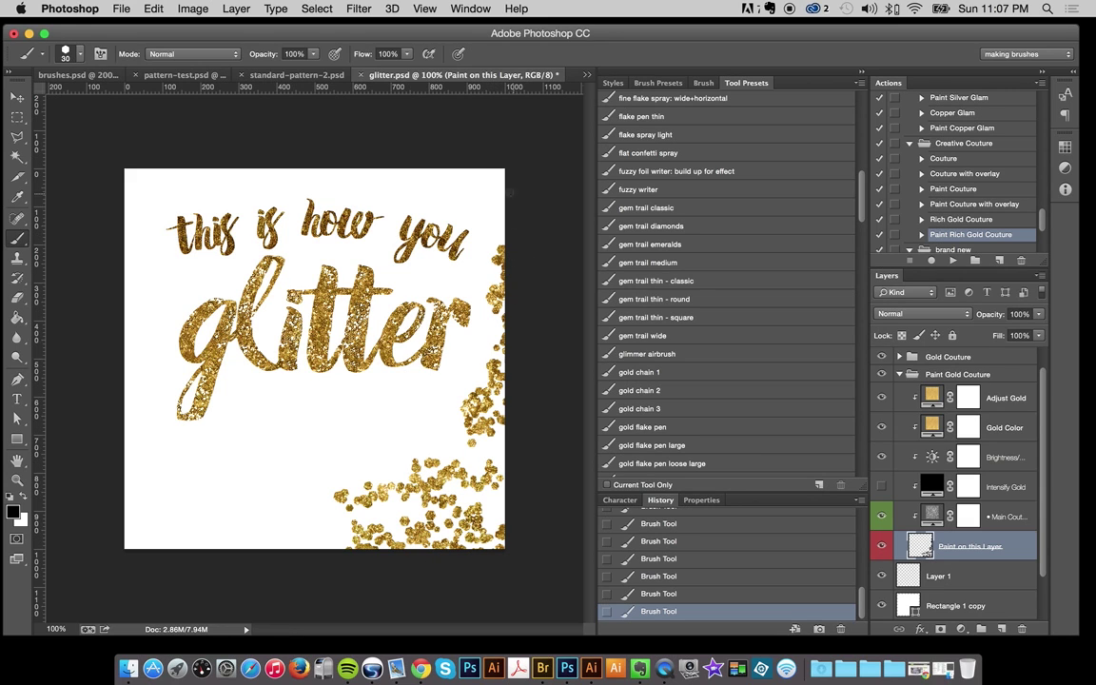
left_click_drag(472, 185, 457, 195)
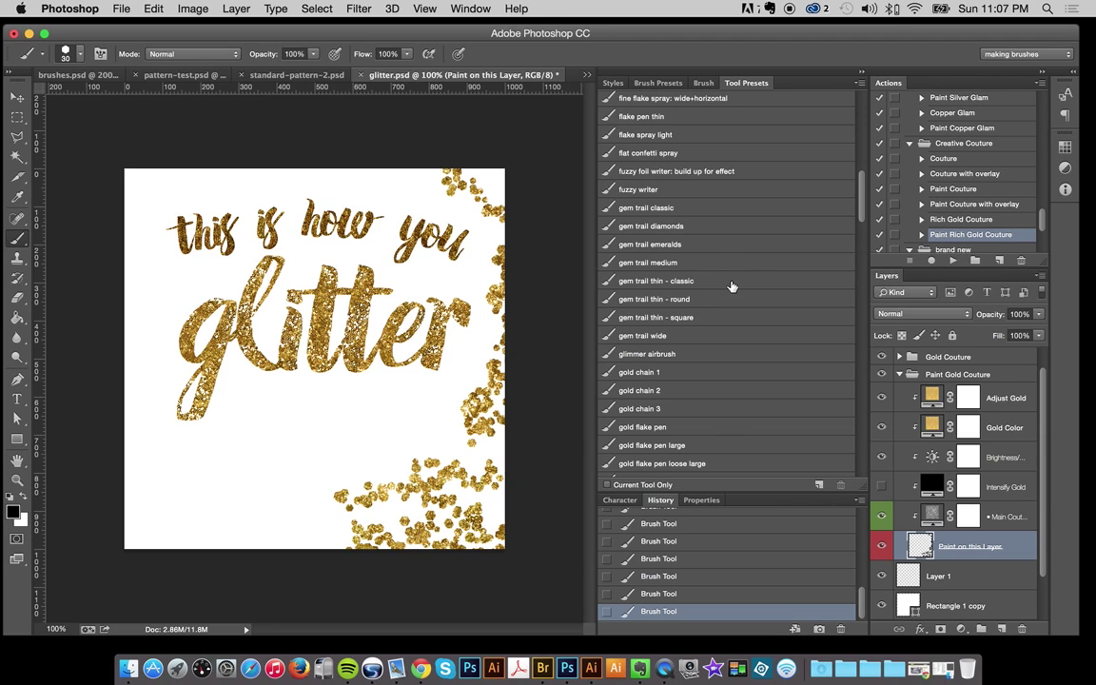
key("super+a")
key("super+x")
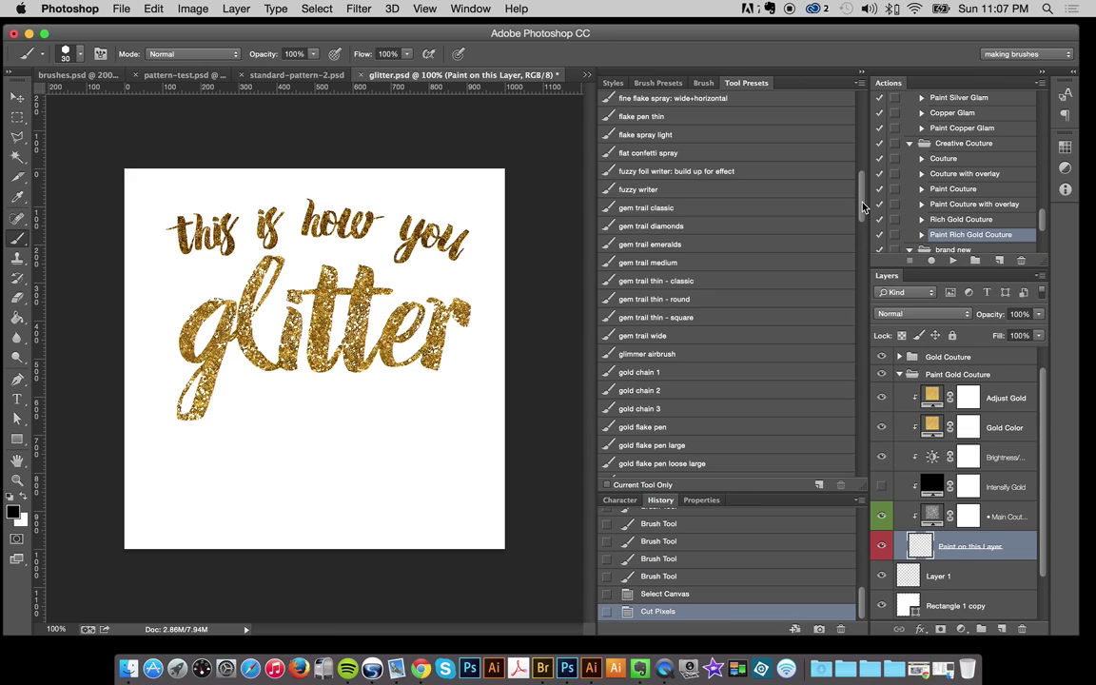
Step: Set the brush to the glimmer airbrush preset after briefly trying gem trail wide
left_click_drag(864, 207, 864, 220)
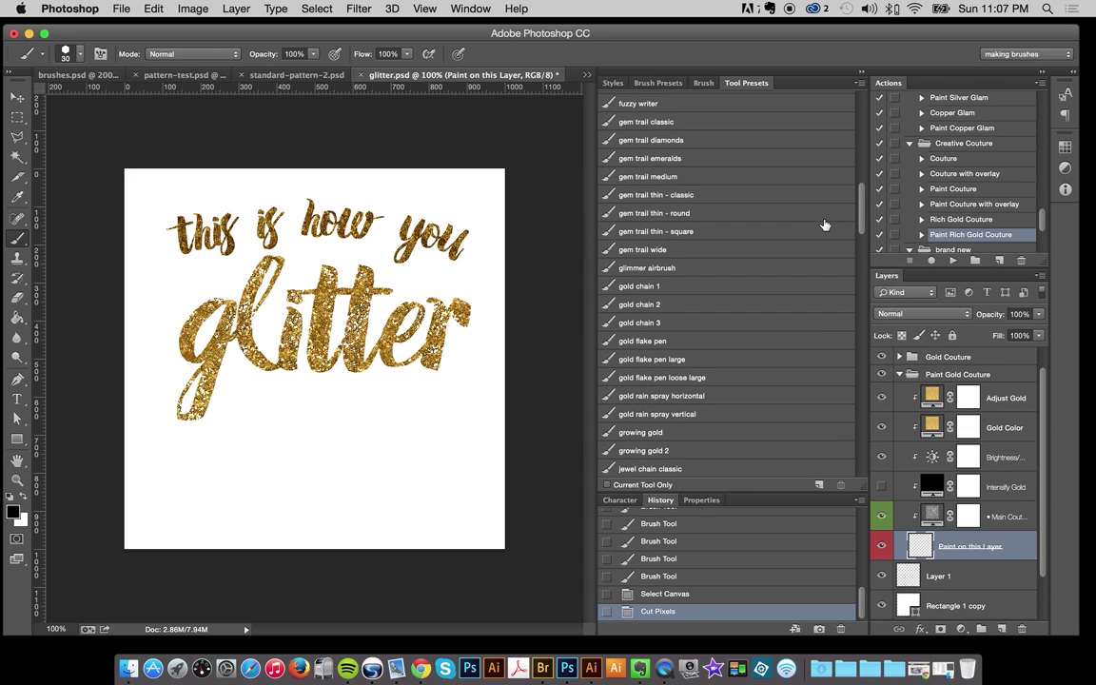
left_click(669, 251)
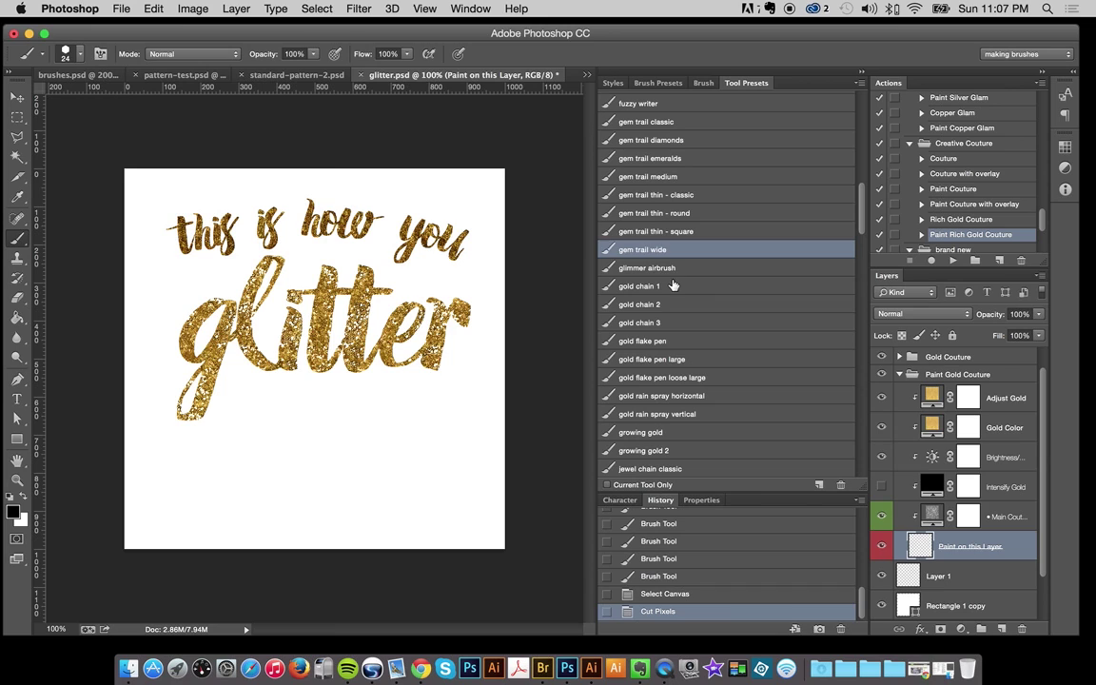
left_click(609, 269)
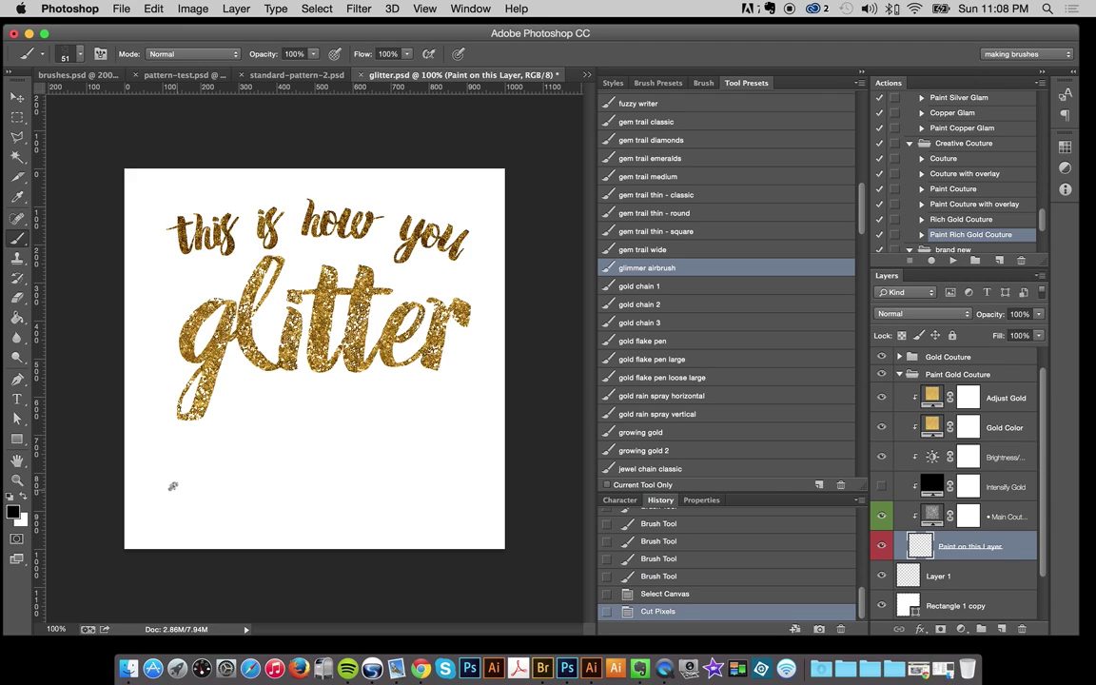
Step: Airbrush gold glimmer onto the lower-left canvas and along the bottom-right edge
mouse_move(172, 486)
left_mouse_down()
mouse_move(218, 502)
mouse_move(243, 533)
left_mouse_up()
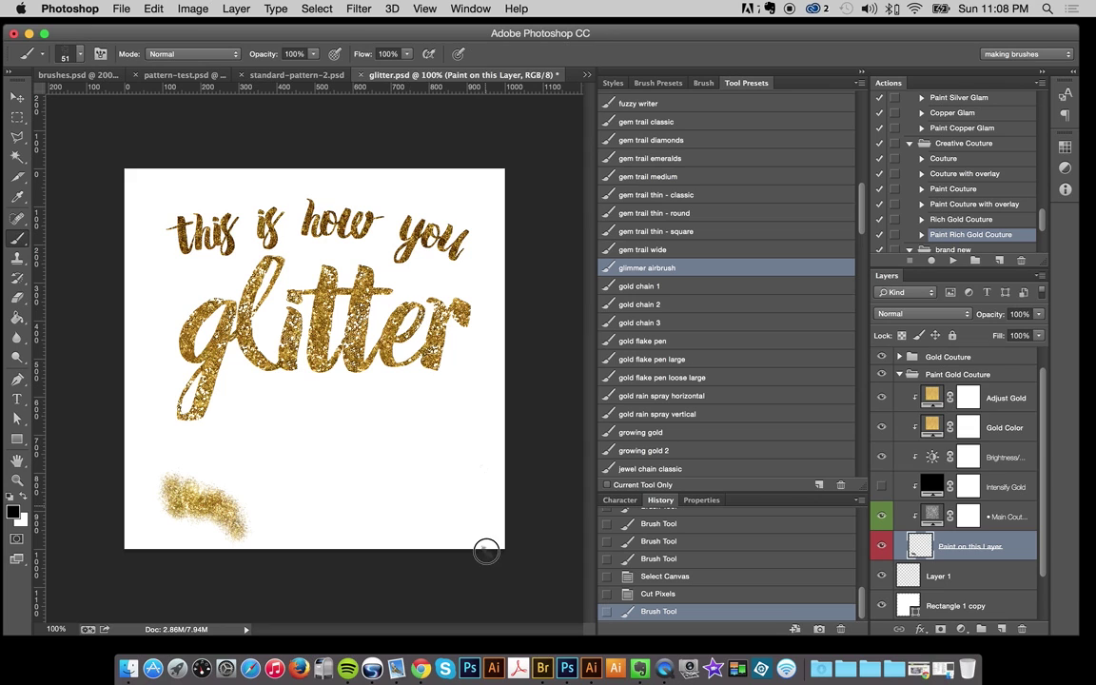
mouse_move(487, 551)
left_mouse_down()
mouse_move(489, 479)
mouse_move(466, 545)
mouse_move(439, 531)
mouse_move(338, 548)
mouse_move(452, 539)
left_mouse_up()
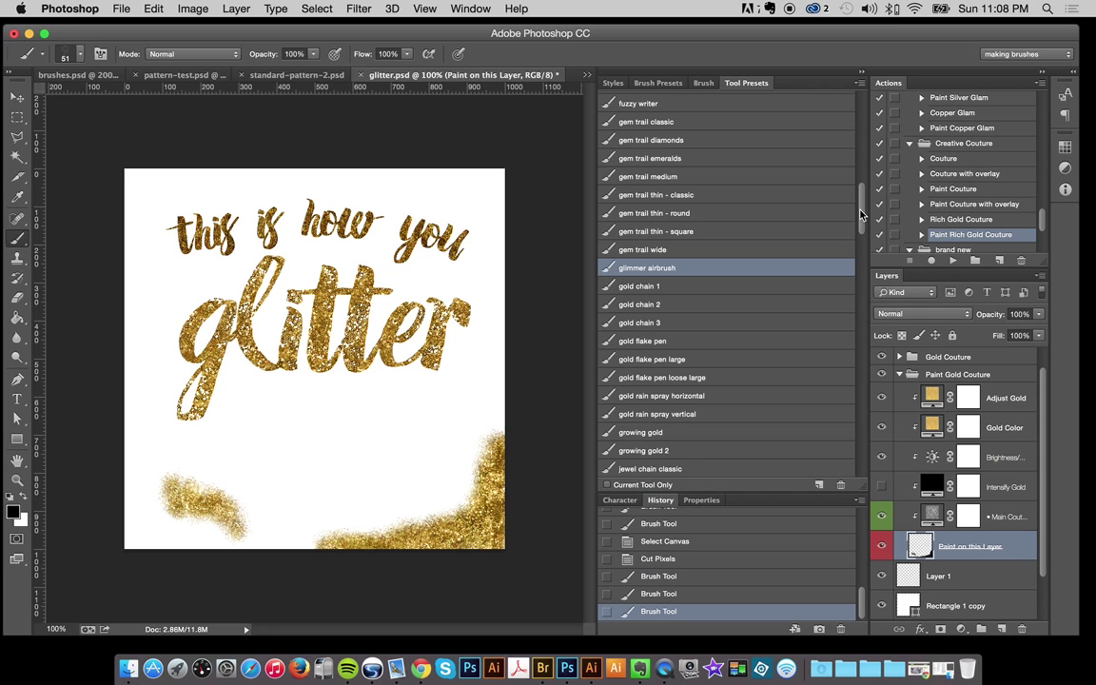
left_click_drag(860, 212, 861, 141)
Step: Load a smaller confetti hex sequin brush and dab sequin dots above the bottom-right glitter
left_click(677, 202)
left_click(676, 218)
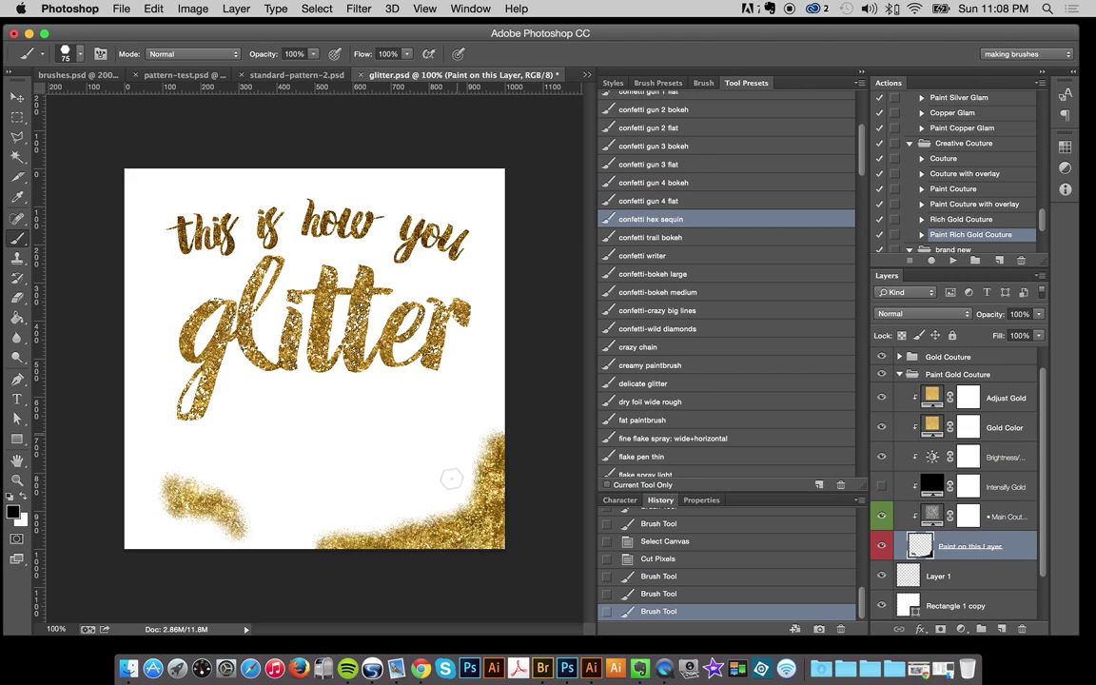
key("bracketleft")
key("bracketleft")
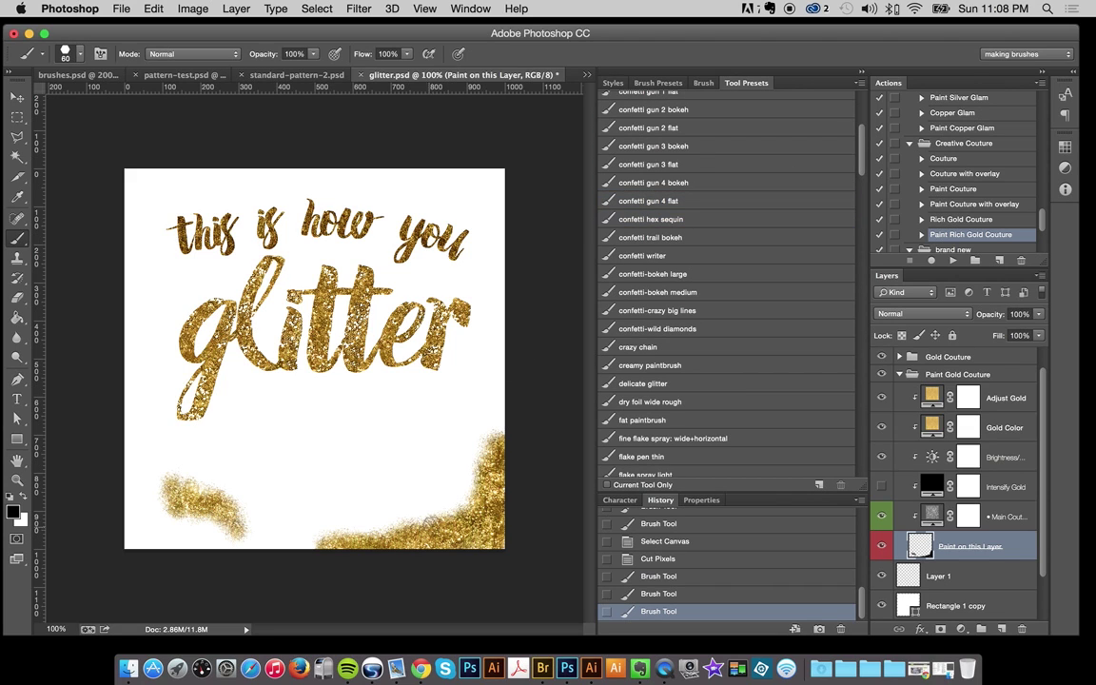
key("bracketleft")
mouse_move(391, 521)
left_mouse_down()
mouse_move(343, 541)
mouse_move(458, 511)
mouse_move(441, 521)
mouse_move(482, 447)
mouse_move(484, 476)
mouse_move(419, 517)
left_mouse_up()
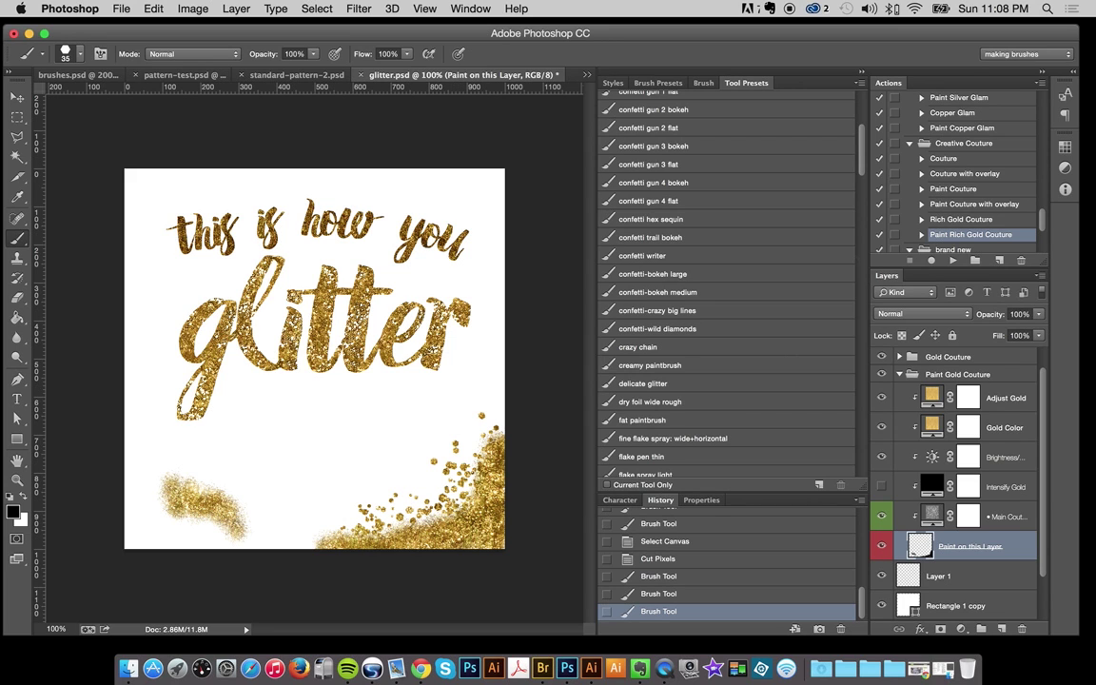
Step: Pick the gold chain 1 preset and cut all painted glitter from the paint layer
key("bracketright")
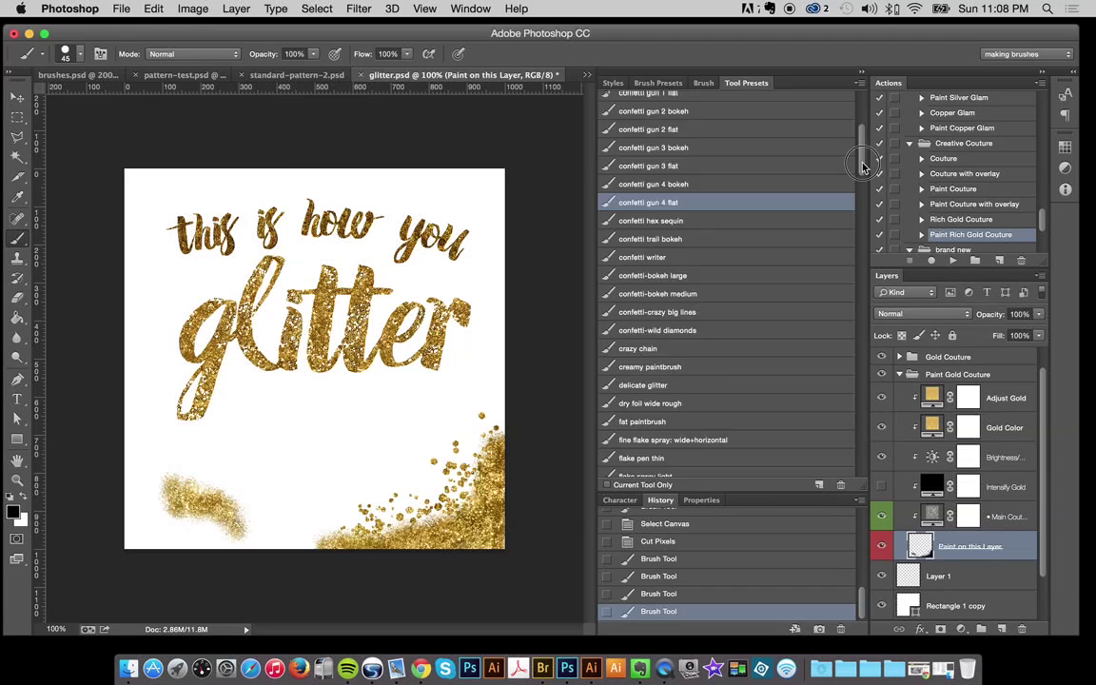
scroll(849, 229, "down", 10)
scroll(847, 231, "down", 1)
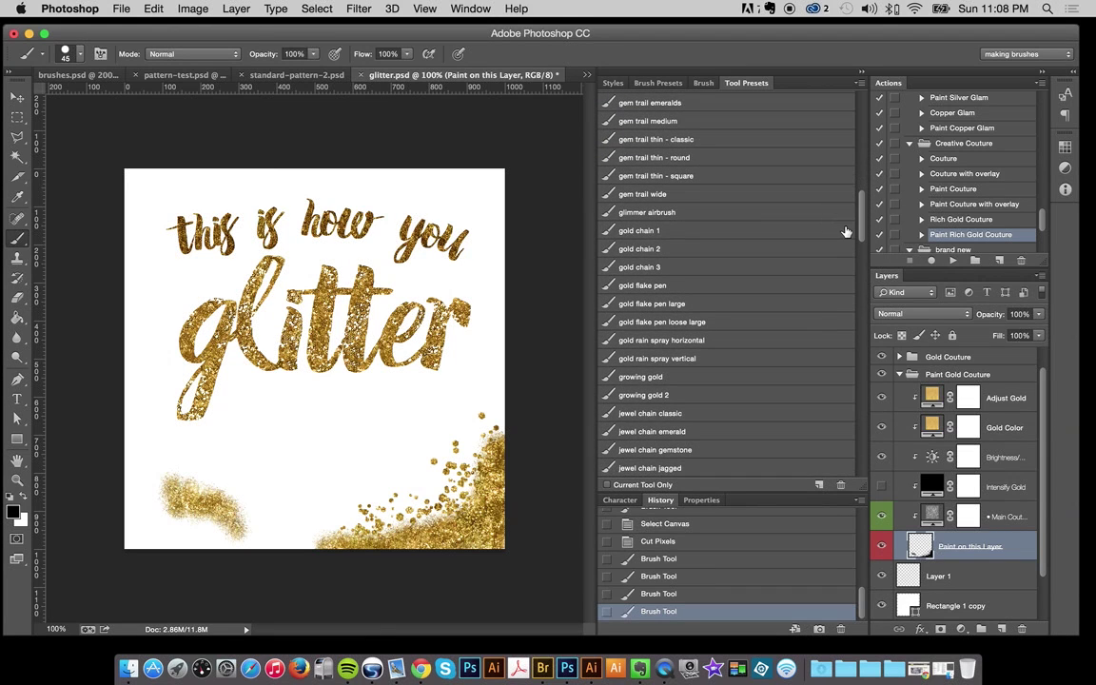
left_click(706, 233)
key("super+a")
key("super+x")
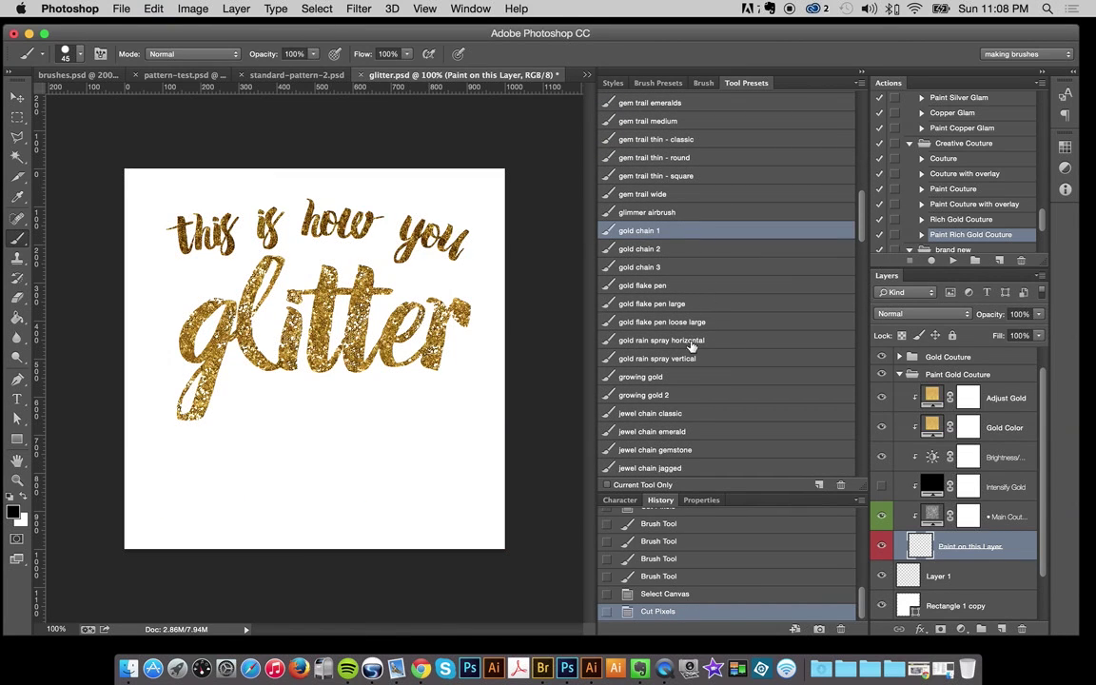
Step: Try the gold flake pen loose large preset, then settle on gold chain 3
left_click(624, 322)
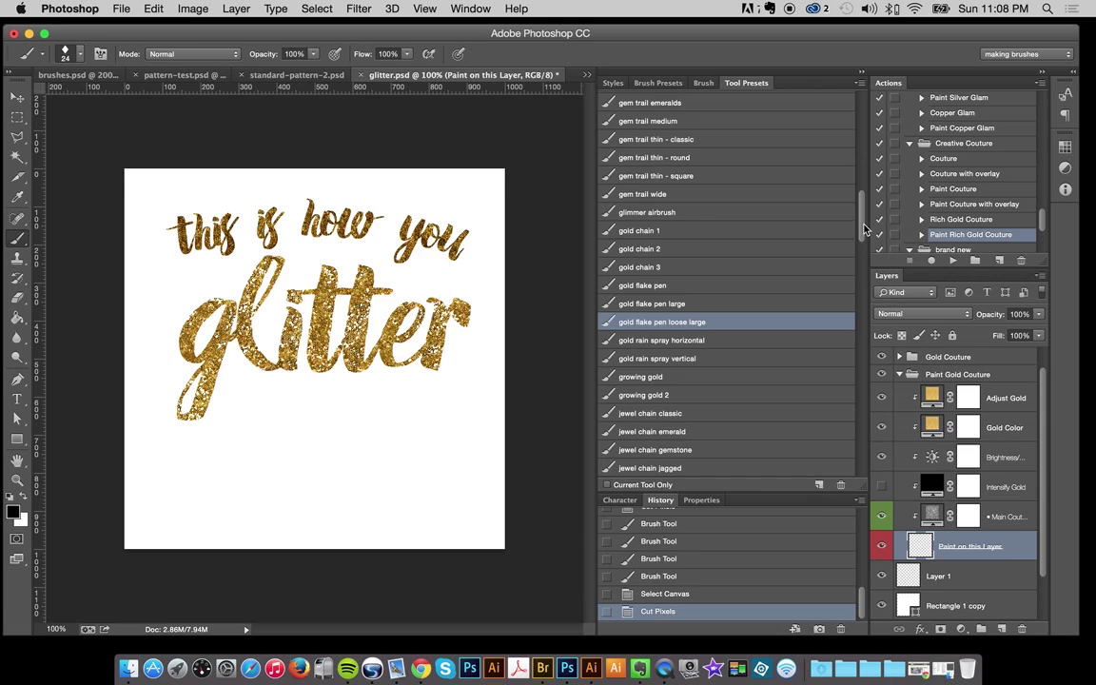
scroll(862, 219, "down", 3)
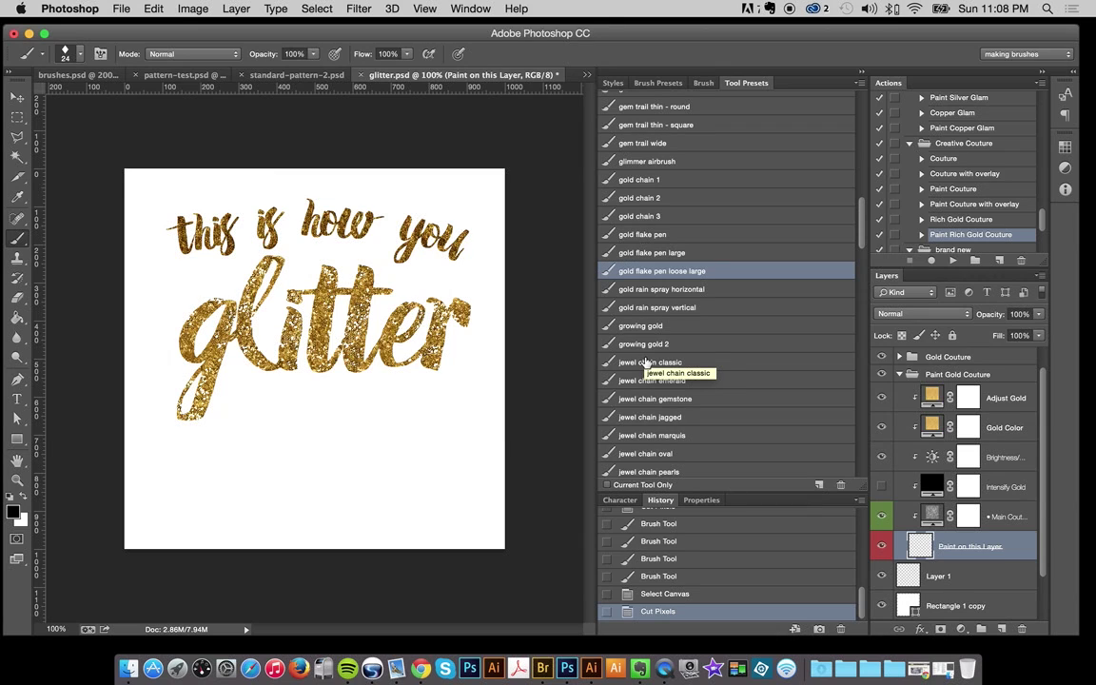
left_click(639, 217)
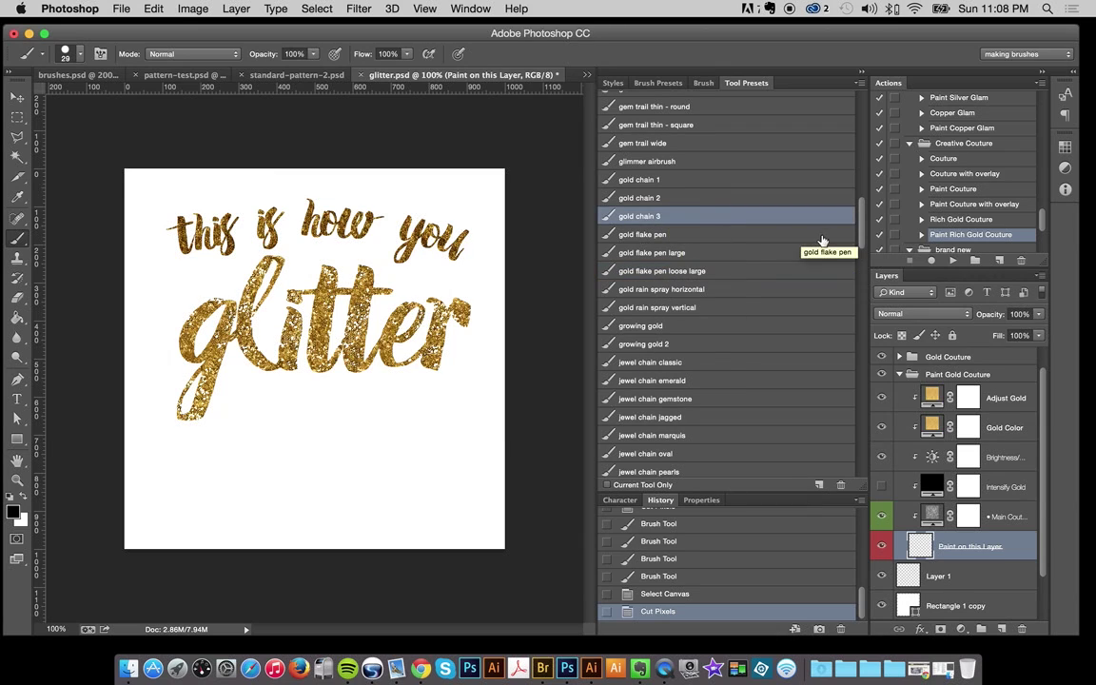
left_click_drag(861, 225, 852, 232)
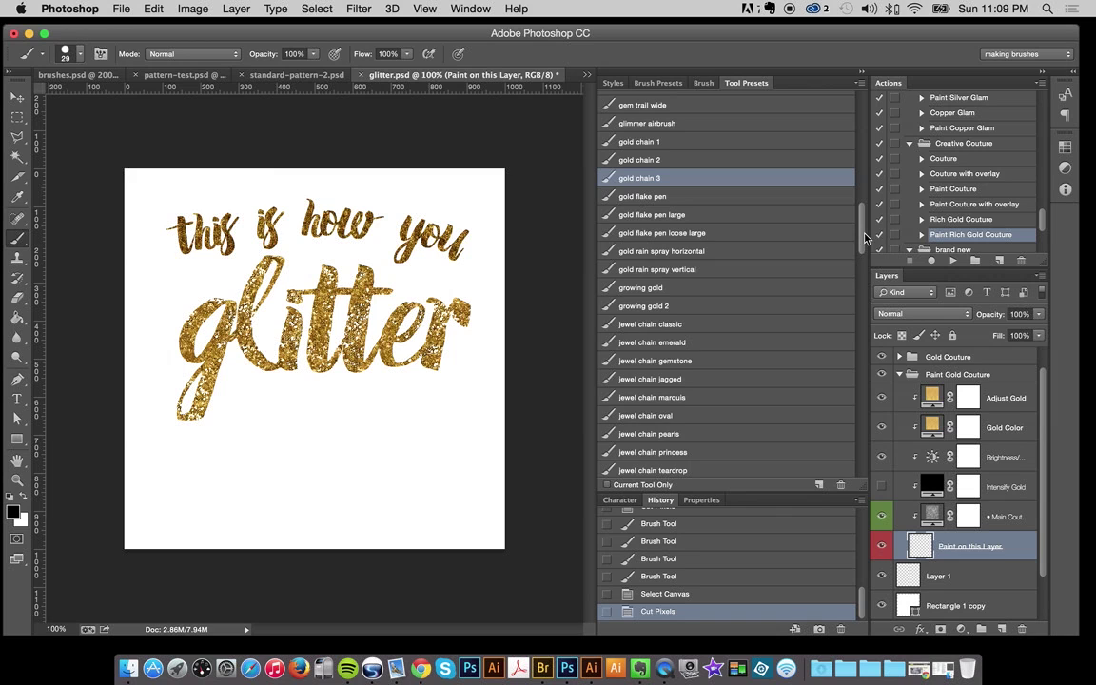
left_click_drag(862, 233, 852, 307)
Step: Paint loose glitter trails from the right edge to the bottom, then across the top-right and top-left corners
left_click(656, 271)
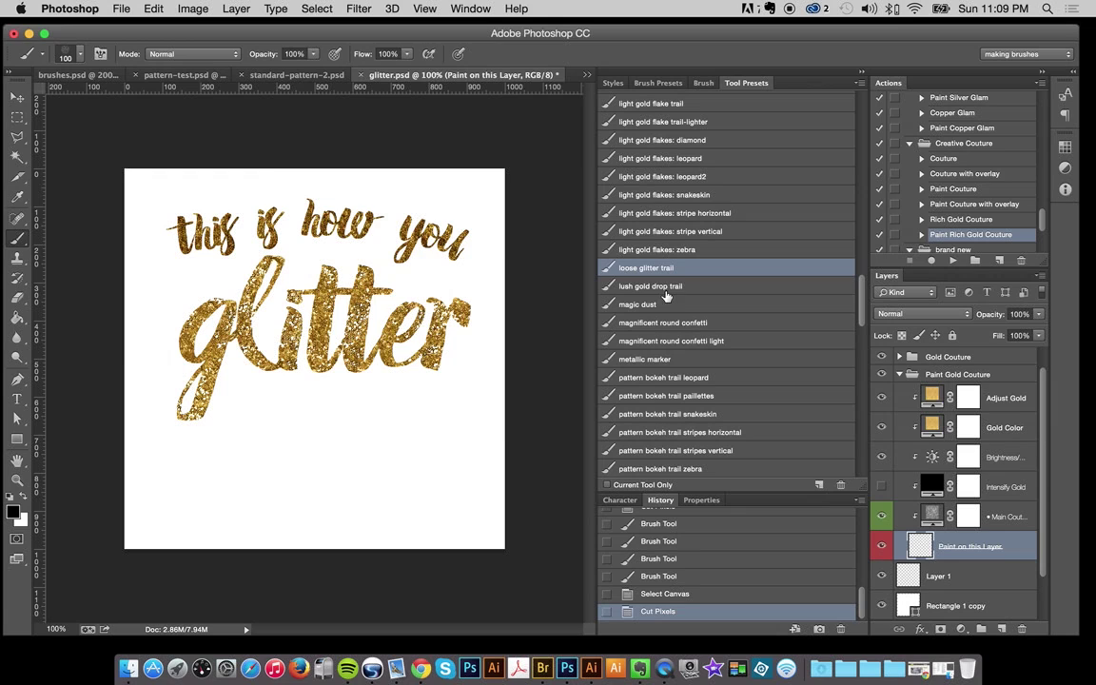
mouse_move(495, 407)
left_mouse_down()
mouse_move(487, 455)
mouse_move(386, 507)
mouse_move(283, 536)
mouse_move(151, 517)
mouse_move(289, 501)
mouse_move(466, 533)
left_mouse_up()
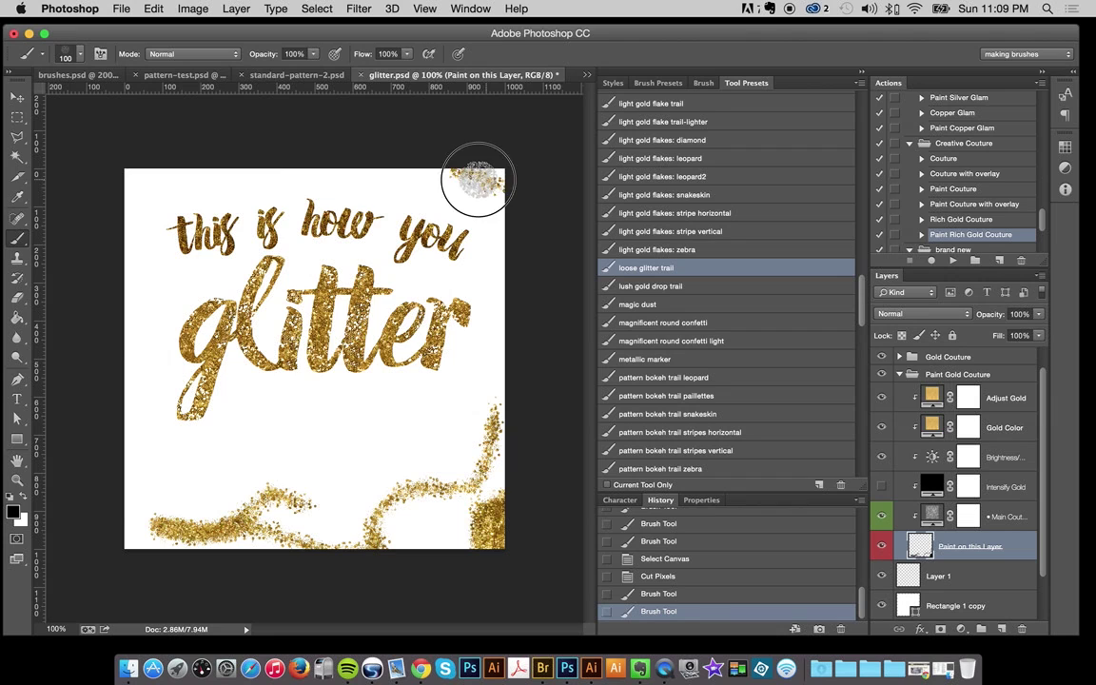
mouse_move(476, 179)
left_mouse_down()
mouse_move(406, 165)
mouse_move(482, 176)
left_mouse_up()
key("bracketleft")
key("bracketleft")
mouse_move(492, 226)
left_mouse_down()
mouse_move(513, 162)
mouse_move(502, 154)
mouse_move(414, 193)
mouse_move(482, 162)
mouse_move(530, 217)
left_mouse_up()
key("bracketright")
key("bracketright")
key("bracketright")
mouse_move(143, 150)
left_mouse_down()
mouse_move(133, 276)
mouse_move(167, 164)
mouse_move(205, 160)
left_mouse_up()
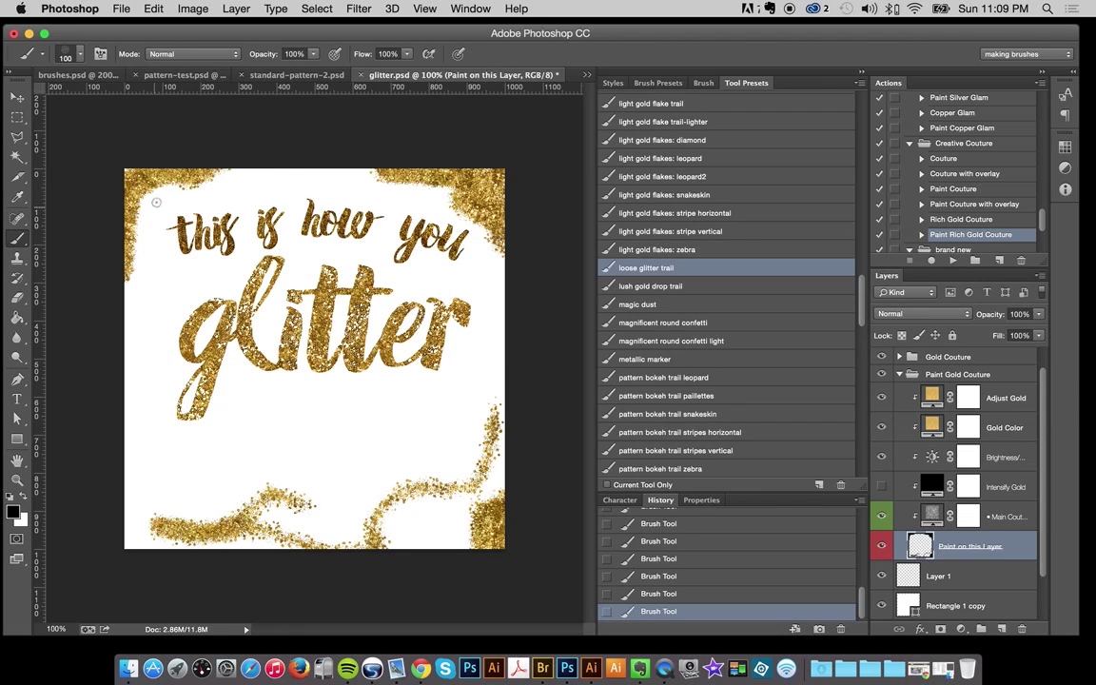
Step: Paint lush gold drop trail glitter over the lower left, left edge and top-left, then cut it all away
left_click(647, 285)
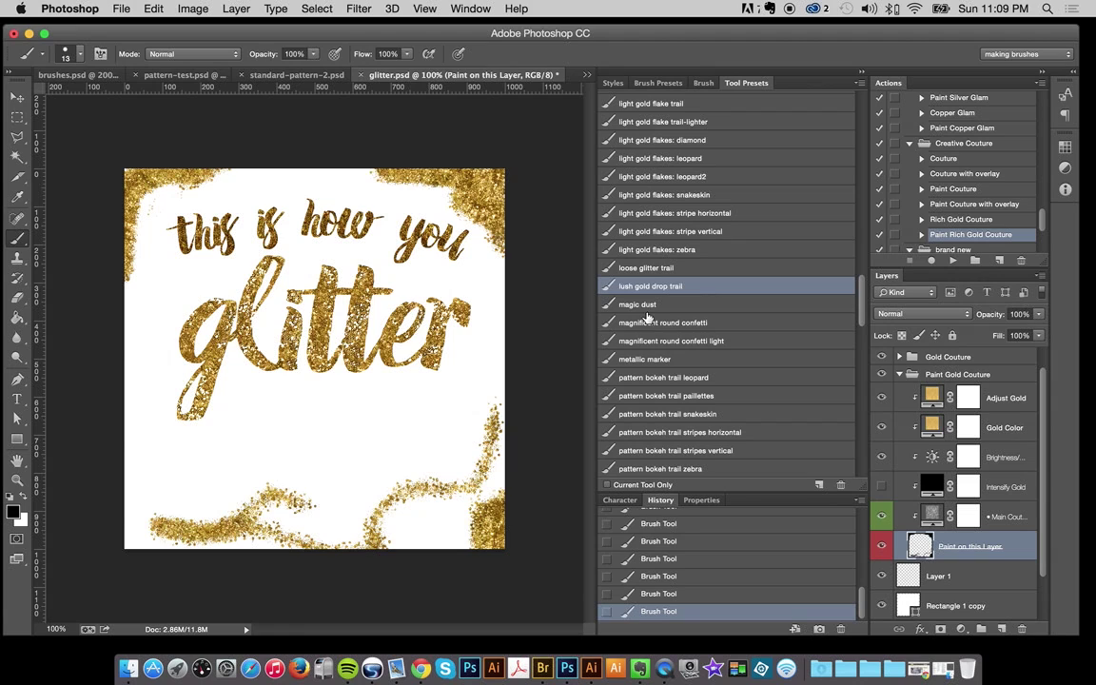
left_click_drag(210, 466, 342, 440)
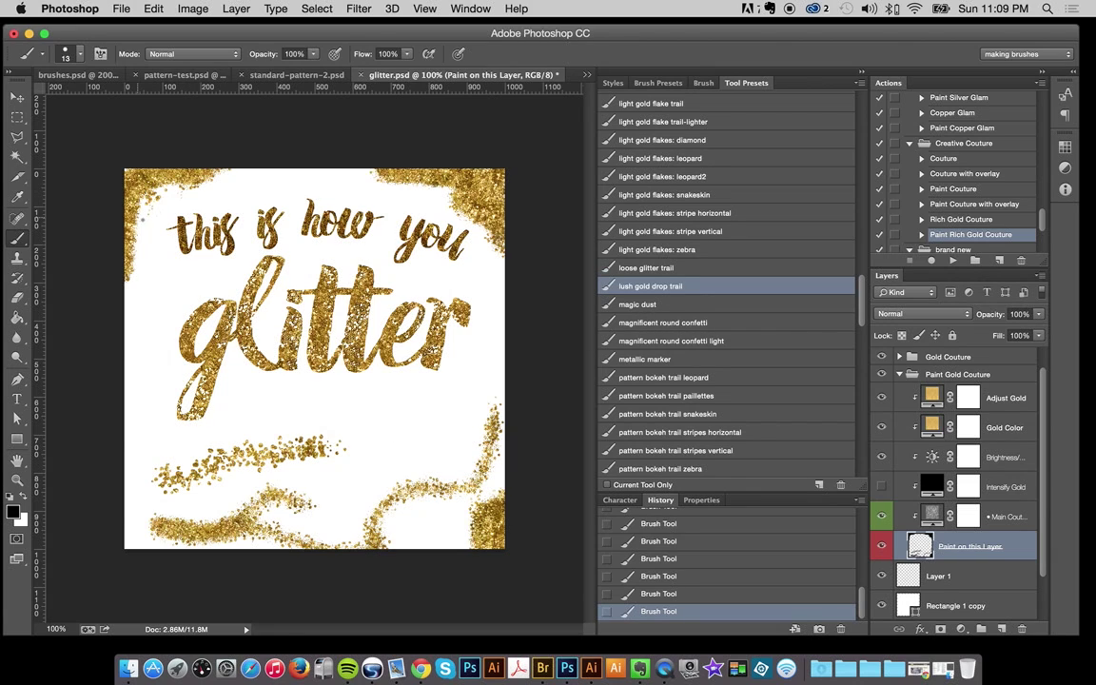
mouse_move(143, 206)
left_mouse_down()
mouse_move(130, 223)
mouse_move(136, 275)
left_mouse_up()
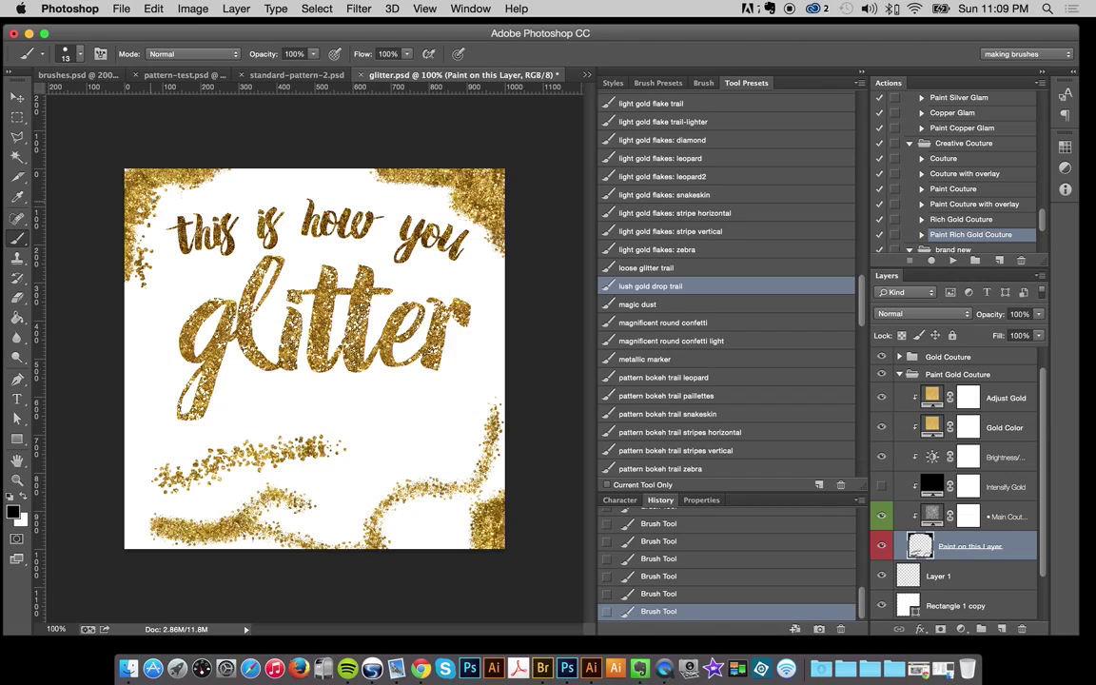
left_click_drag(135, 177, 195, 174)
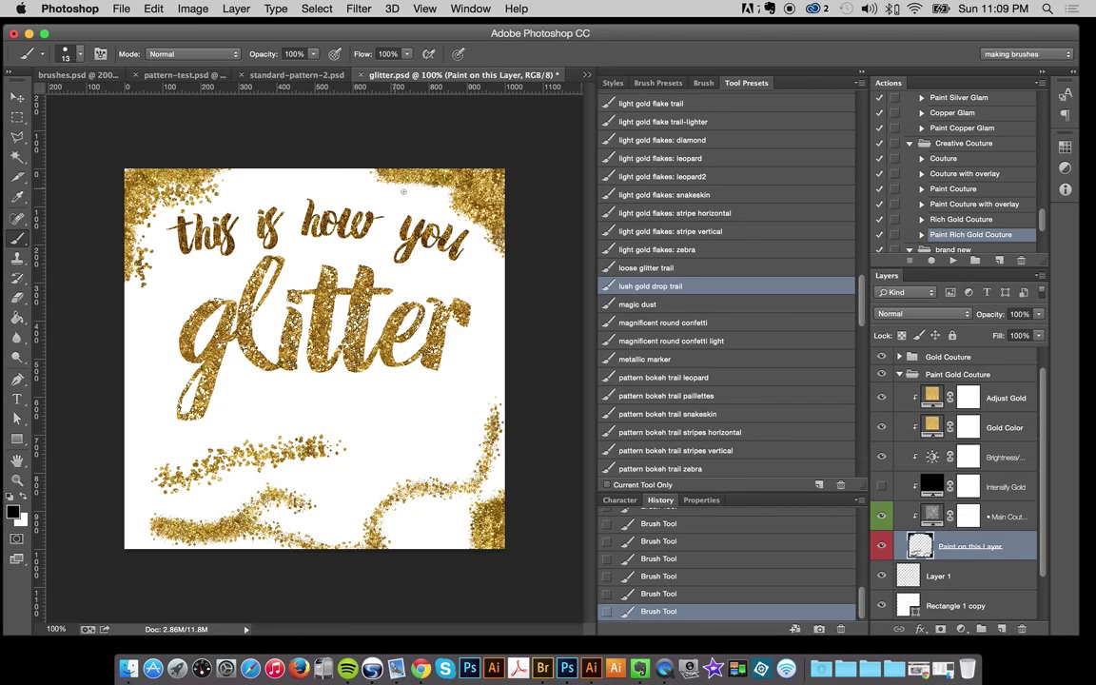
key("super+a")
key("super+x")
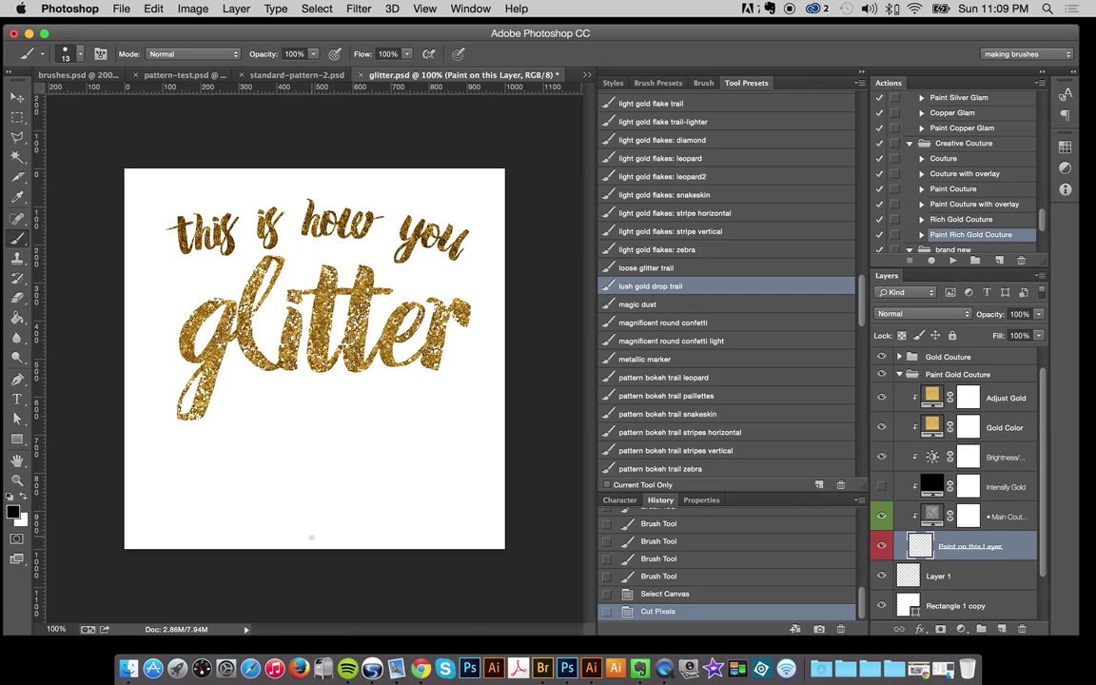
Step: Repaint lush gold drop trail glitter along the bottom edge and bottom-right area
mouse_move(311, 538)
left_mouse_down()
mouse_move(346, 546)
mouse_move(457, 524)
mouse_move(515, 548)
left_mouse_up()
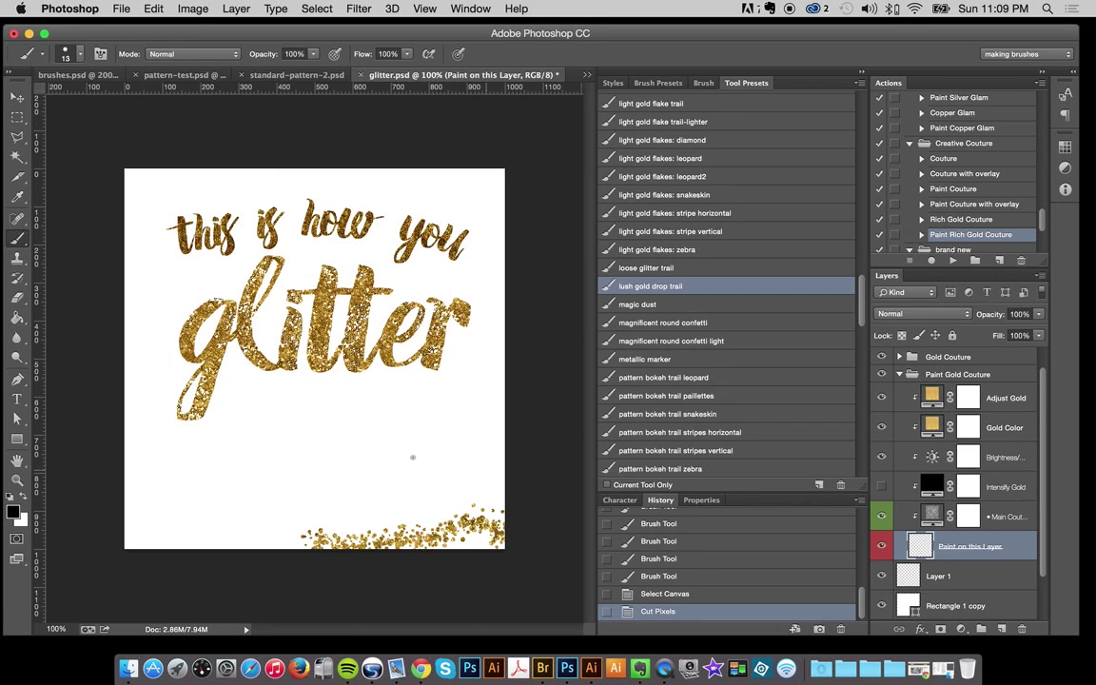
mouse_move(412, 456)
left_mouse_down()
mouse_move(447, 504)
mouse_move(433, 490)
mouse_move(356, 523)
left_mouse_up()
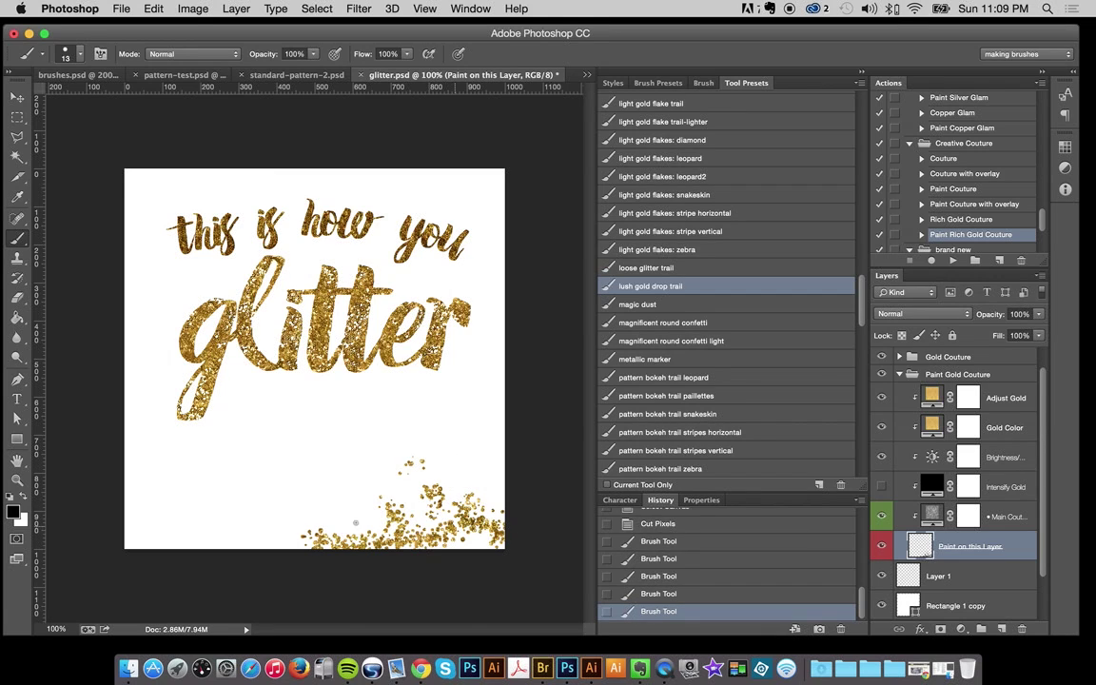
left_click(356, 523)
Step: Sprinkle magic dust under the g, below 'glitter', beside the r, and along the bottom corners
left_click(679, 305)
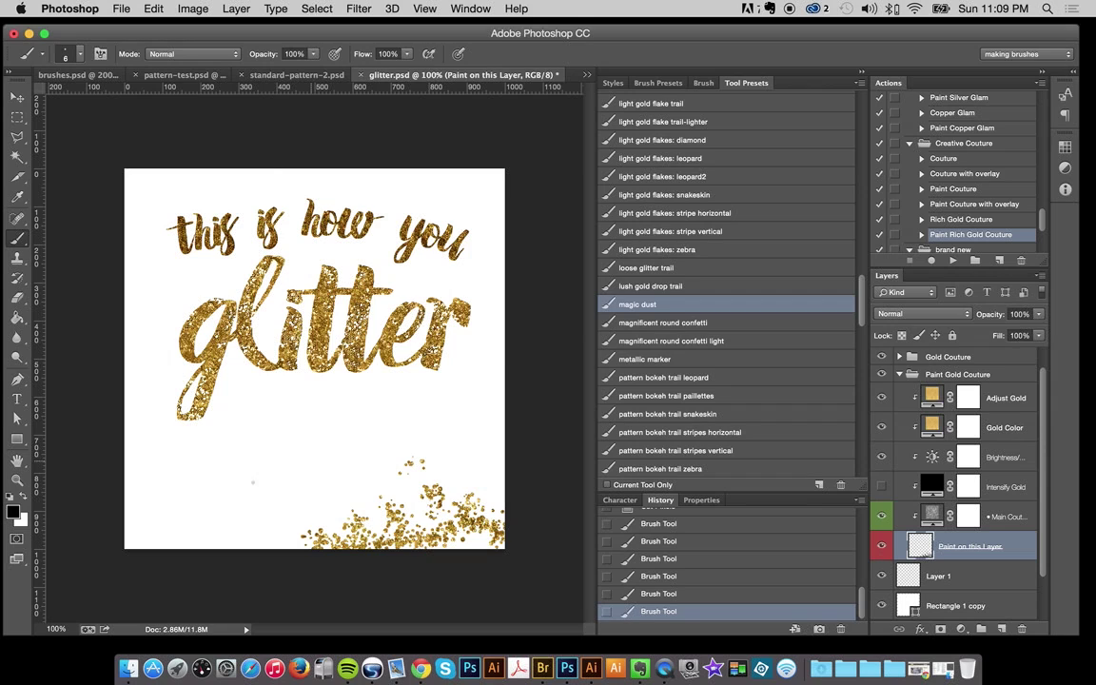
mouse_move(208, 422)
left_mouse_down()
mouse_move(173, 430)
mouse_move(191, 433)
left_mouse_up()
mouse_move(281, 468)
left_mouse_down()
mouse_move(362, 460)
mouse_move(371, 446)
left_mouse_up()
mouse_move(447, 369)
left_mouse_down()
mouse_move(419, 376)
mouse_move(424, 367)
left_mouse_up()
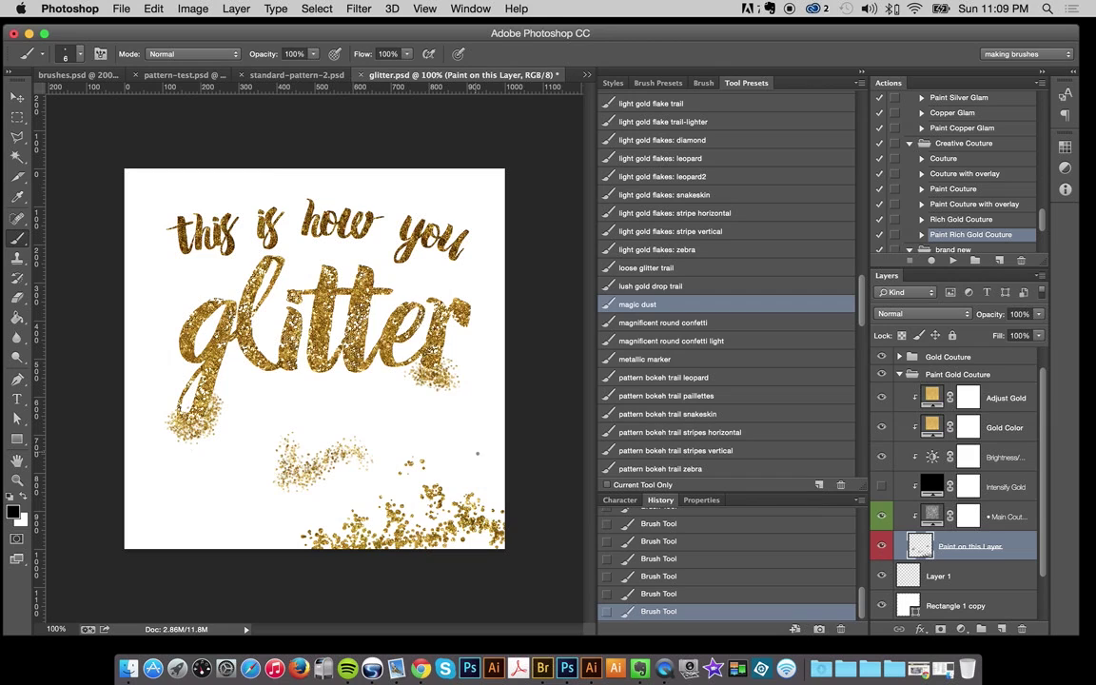
mouse_move(461, 470)
left_mouse_down()
mouse_move(477, 501)
mouse_move(447, 503)
mouse_move(477, 517)
mouse_move(452, 524)
mouse_move(464, 555)
mouse_move(517, 524)
left_mouse_up()
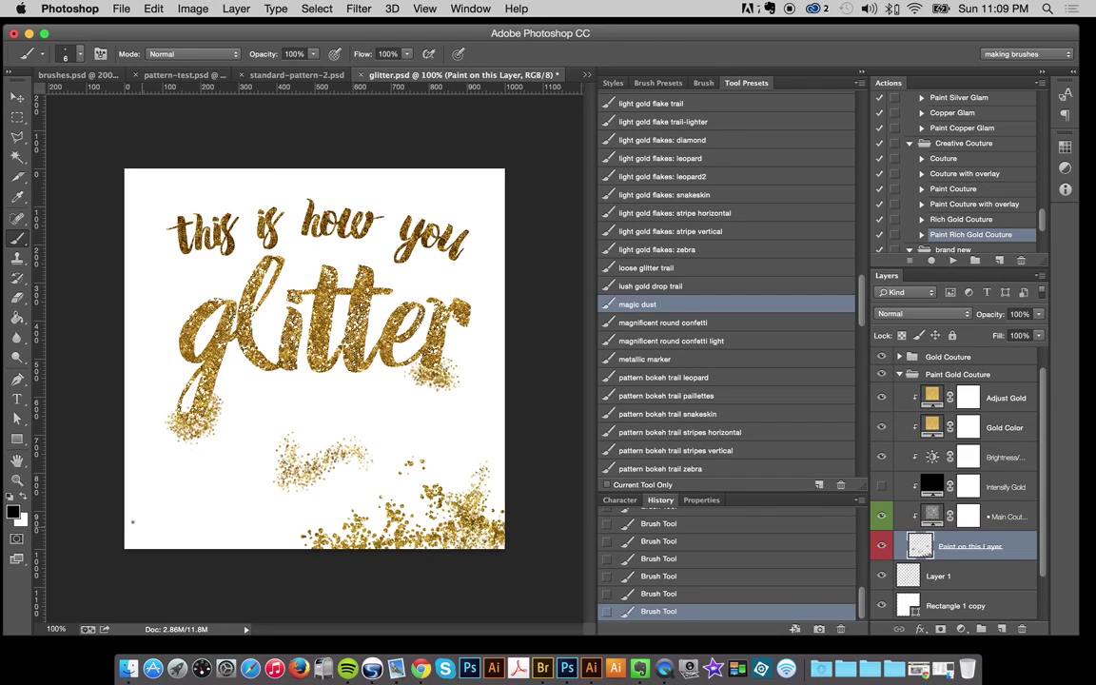
mouse_move(132, 522)
left_mouse_down()
mouse_move(180, 547)
mouse_move(171, 528)
mouse_move(238, 537)
left_mouse_up()
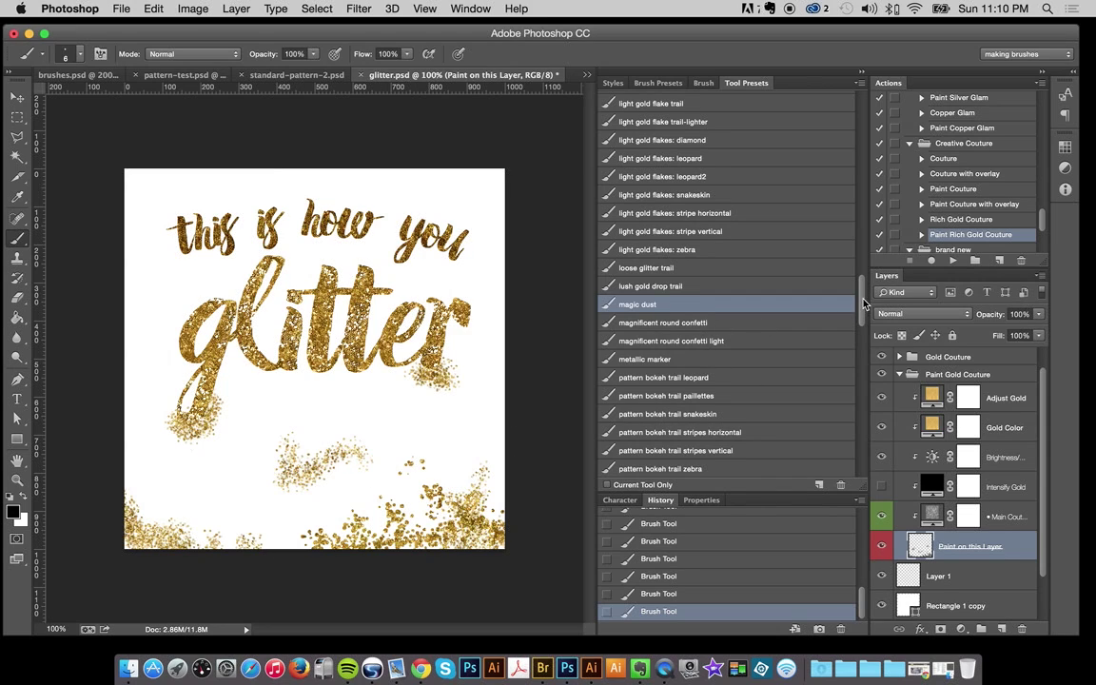
Step: Scatter sequin confetti light dabs across the top-right corner, left edge and top edge
scroll(864, 303, "down", 4)
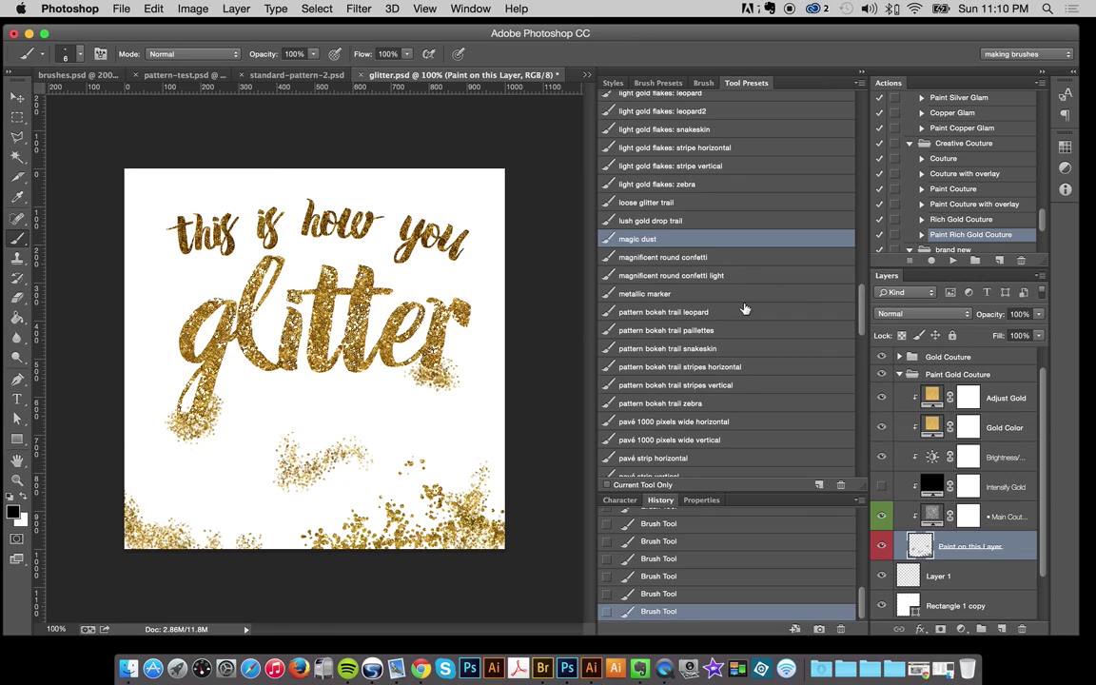
left_click_drag(864, 317, 861, 377)
left_click(633, 192)
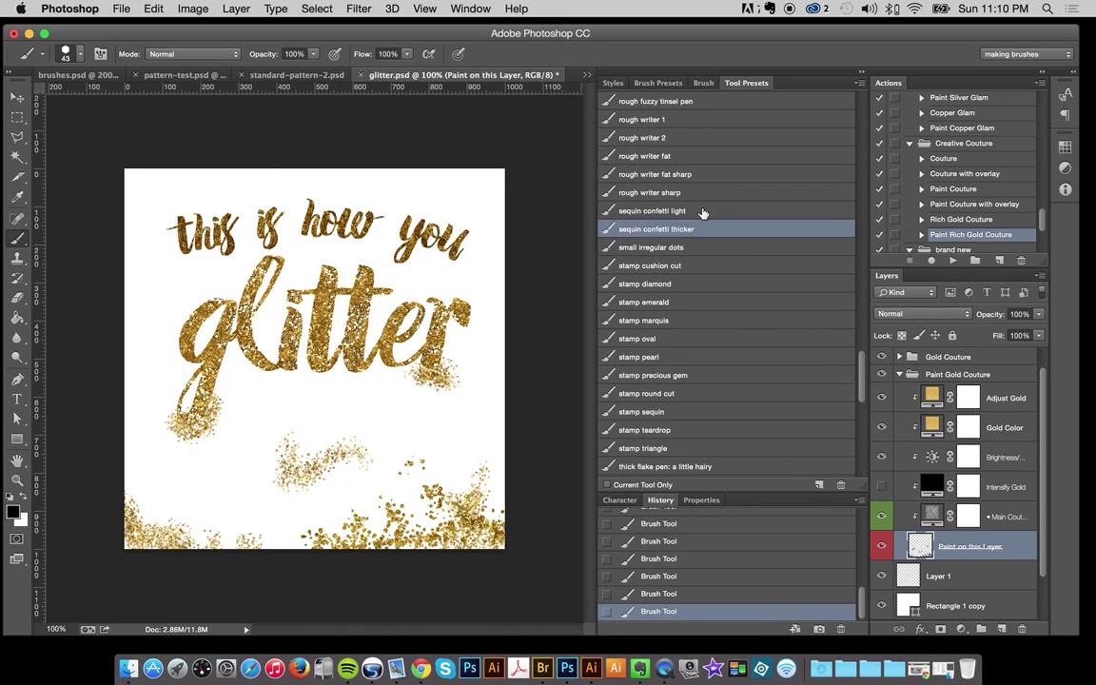
left_click(633, 210)
left_click_drag(476, 178, 522, 269)
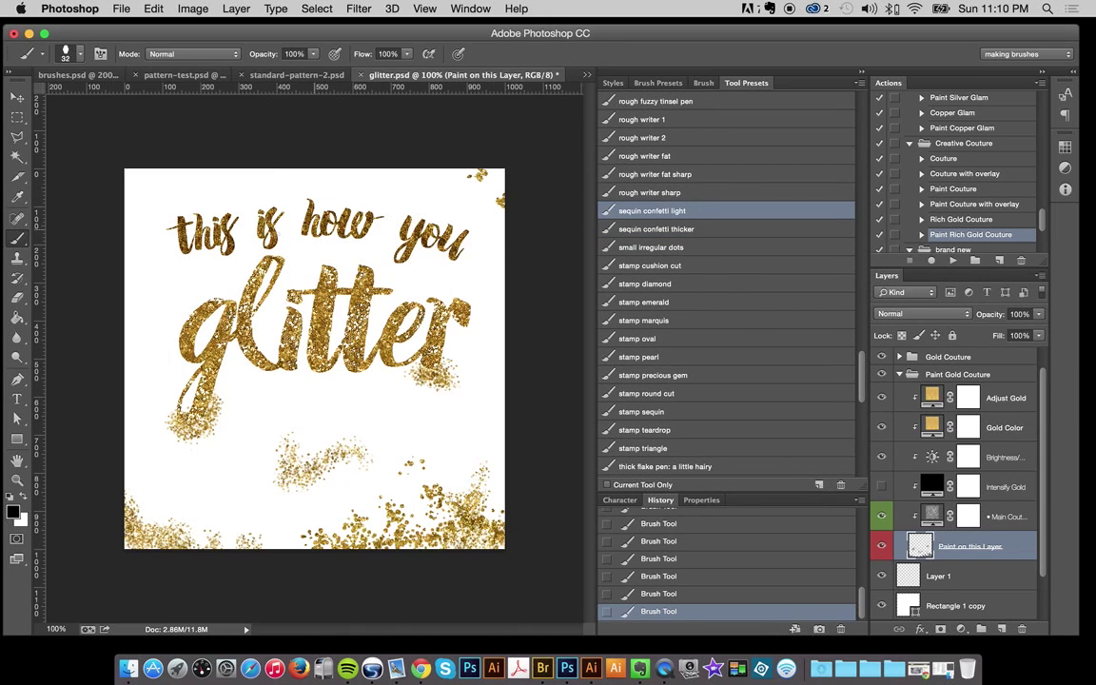
mouse_move(118, 186)
left_mouse_down()
mouse_move(159, 461)
mouse_move(249, 423)
mouse_move(455, 433)
mouse_move(517, 383)
left_mouse_up()
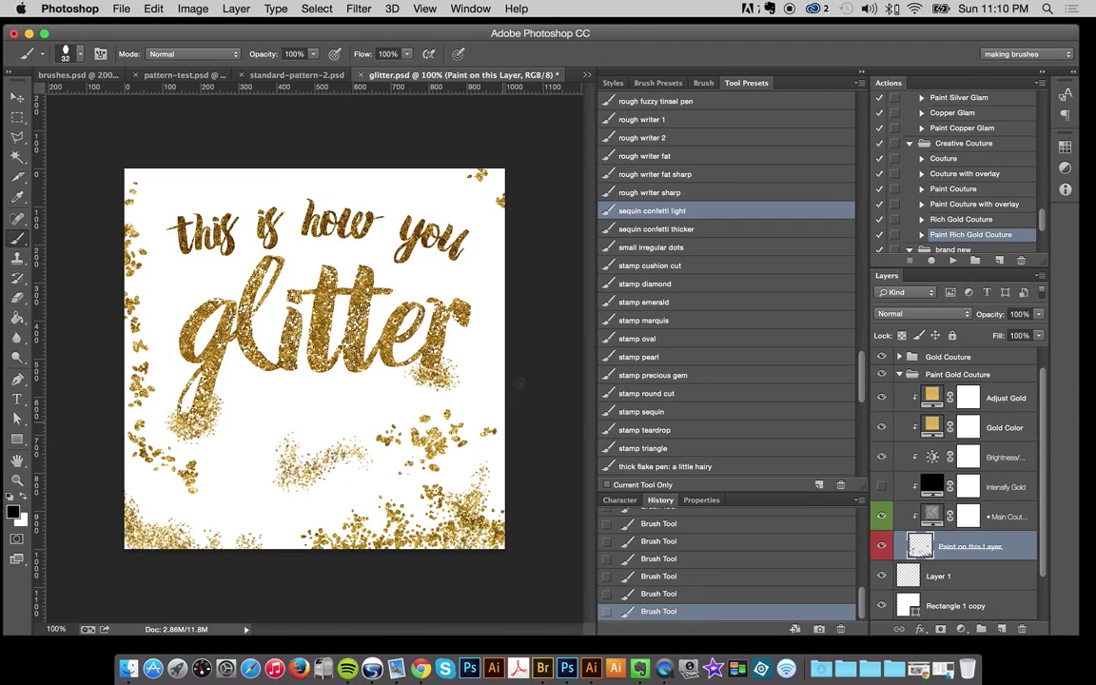
mouse_move(281, 155)
left_mouse_down()
mouse_move(404, 175)
mouse_move(499, 304)
left_mouse_up()
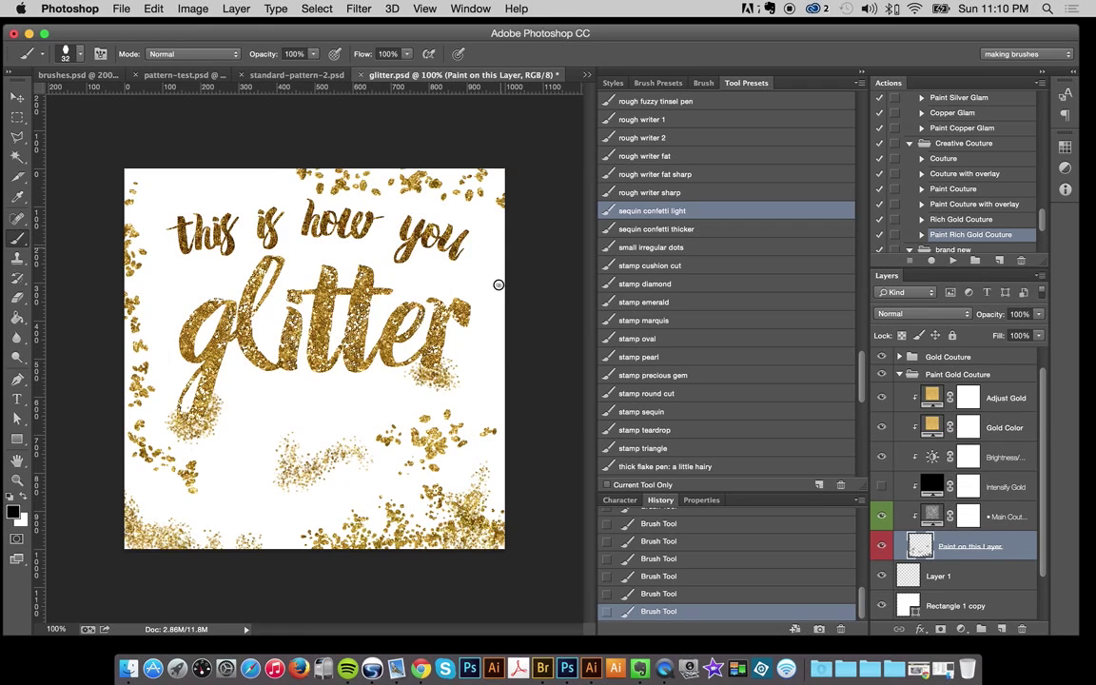
Step: Cut away the painted sequins and scatter new sequin dabs across the lower canvas
key("super+a")
key("super+x")
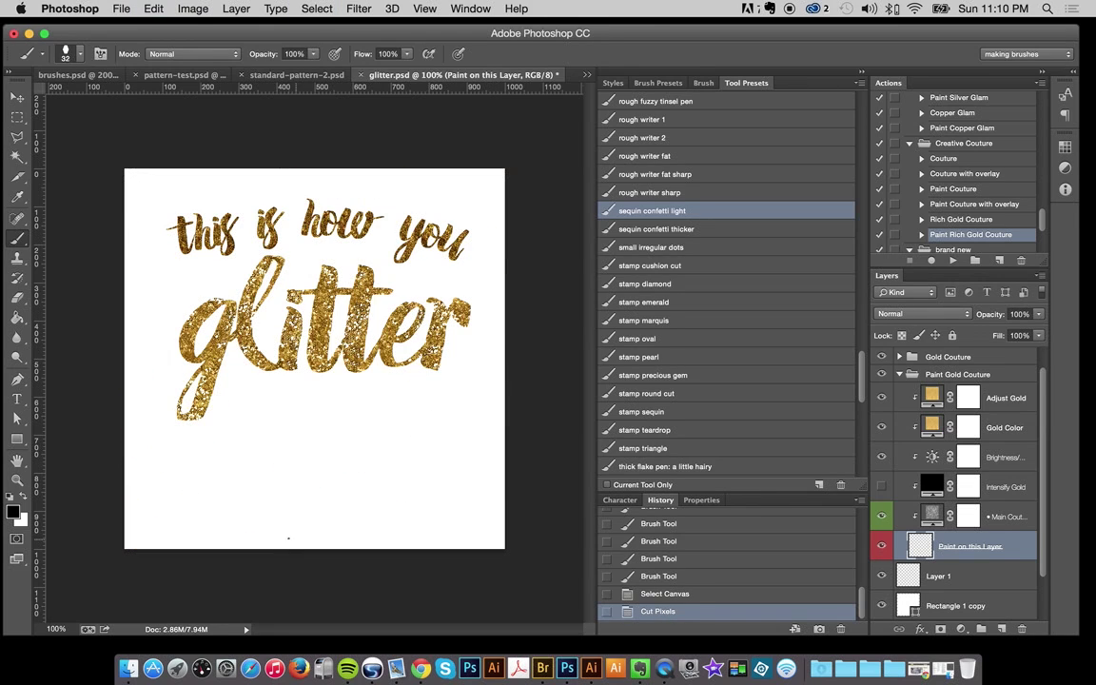
mouse_move(289, 538)
left_mouse_down()
mouse_move(388, 497)
mouse_move(502, 493)
left_mouse_up()
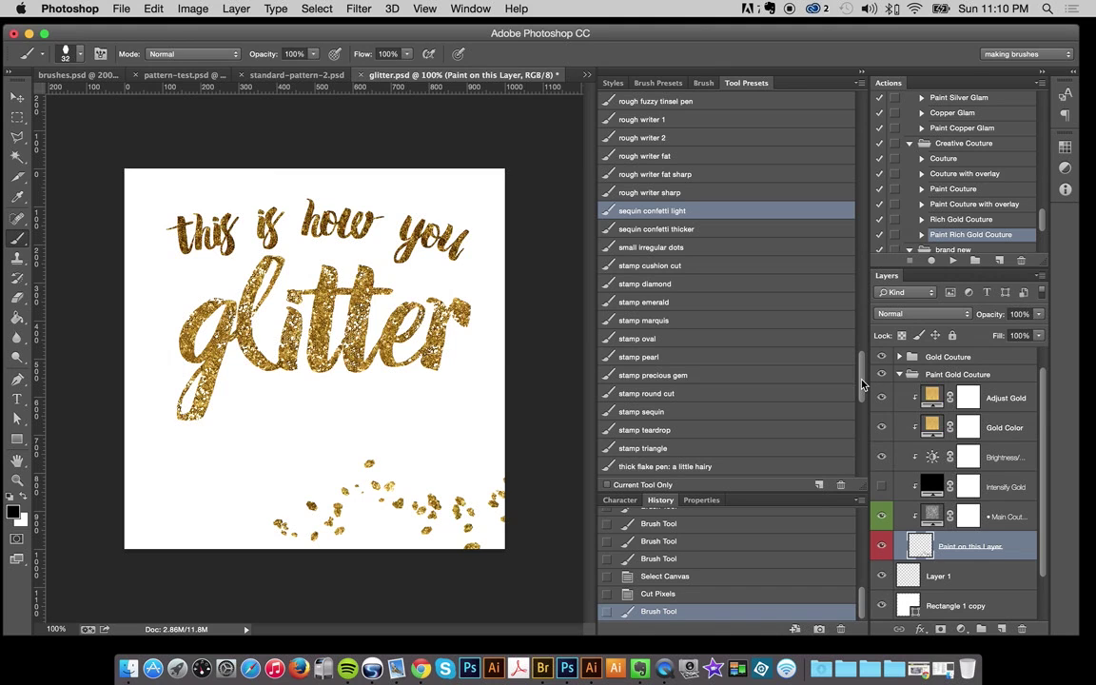
Step: Paint thick jewels classic gold gems around the lower corners, top edges and left edge, then select all
left_click_drag(862, 384, 862, 418)
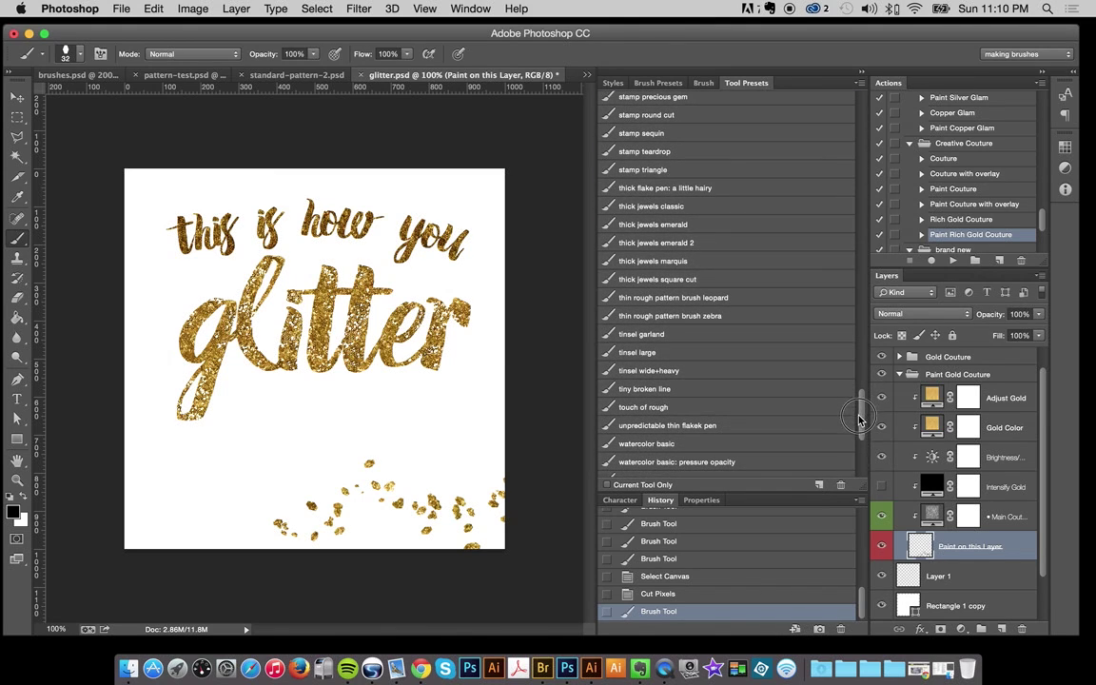
left_click(682, 209)
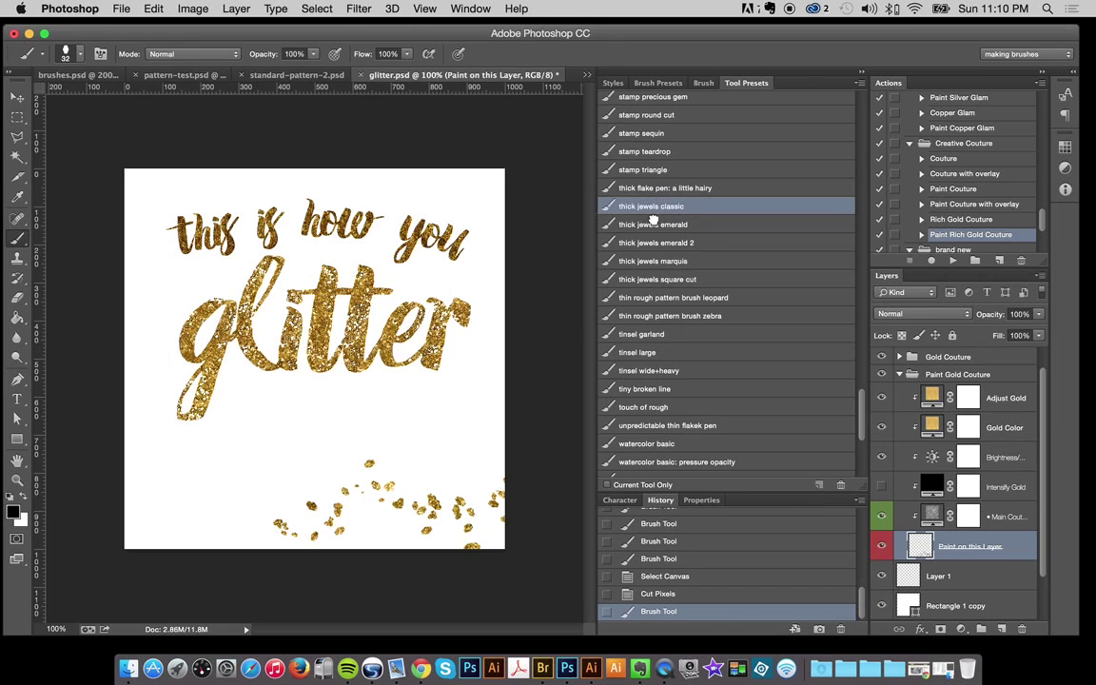
left_click(207, 493)
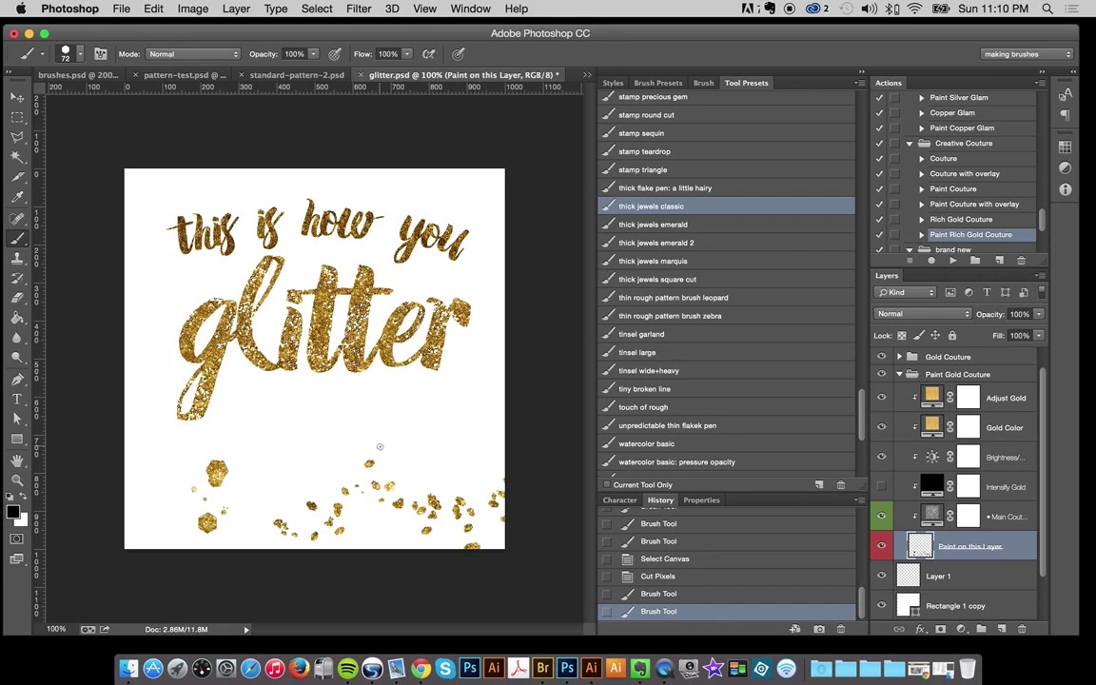
key("bracketleft")
key("bracketleft")
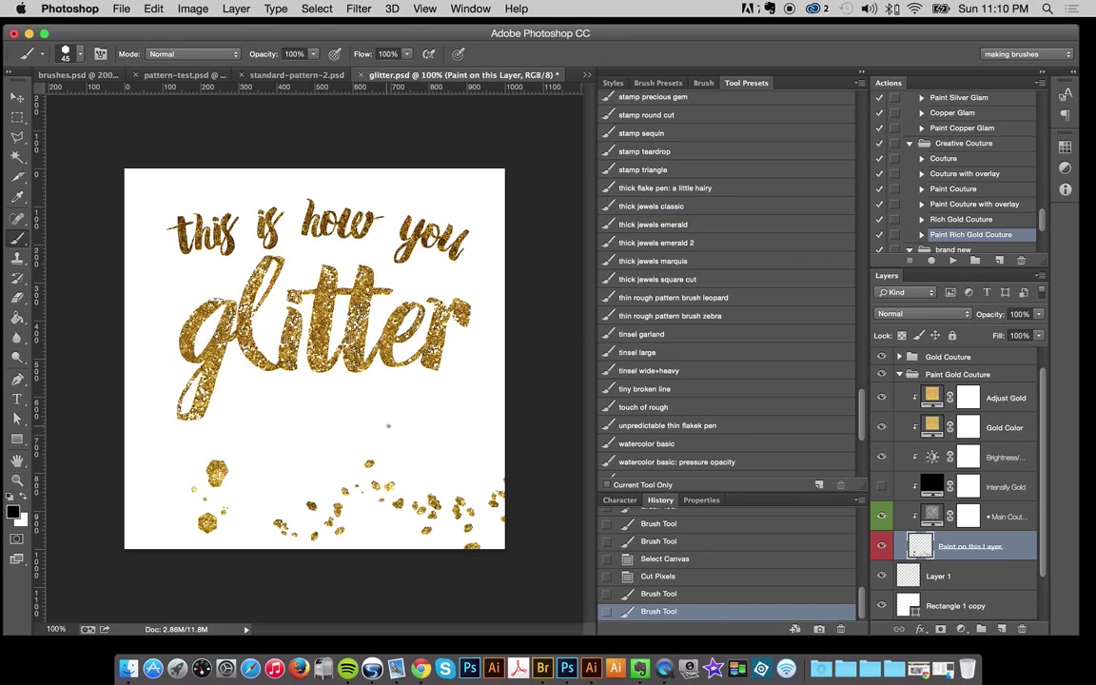
left_click_drag(430, 437, 490, 431)
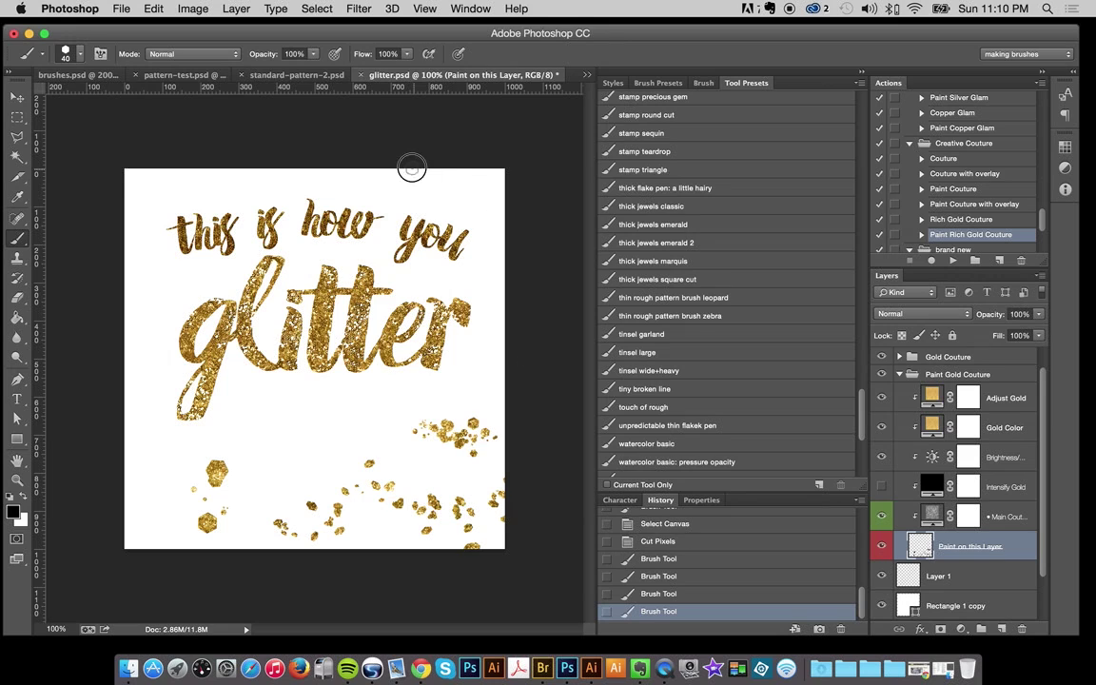
mouse_move(412, 168)
left_mouse_down()
mouse_move(503, 193)
mouse_move(487, 164)
mouse_move(519, 232)
left_mouse_up()
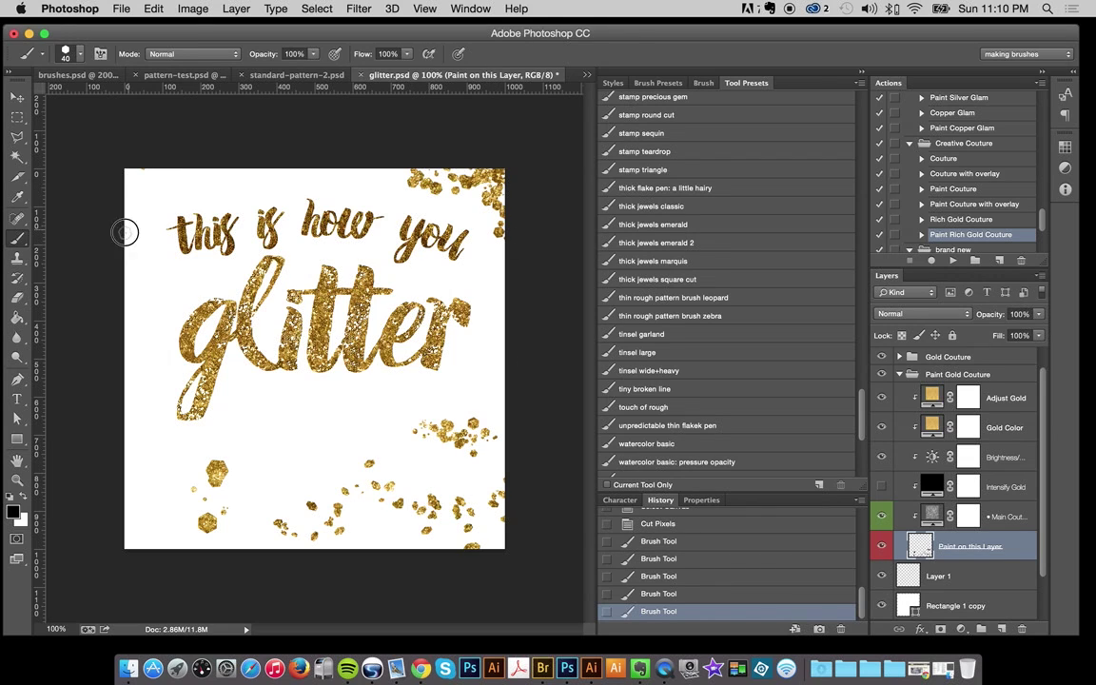
left_click_drag(123, 231, 124, 297)
mouse_move(148, 163)
left_mouse_down()
mouse_move(209, 185)
mouse_move(175, 173)
mouse_move(255, 164)
mouse_move(351, 176)
left_mouse_up()
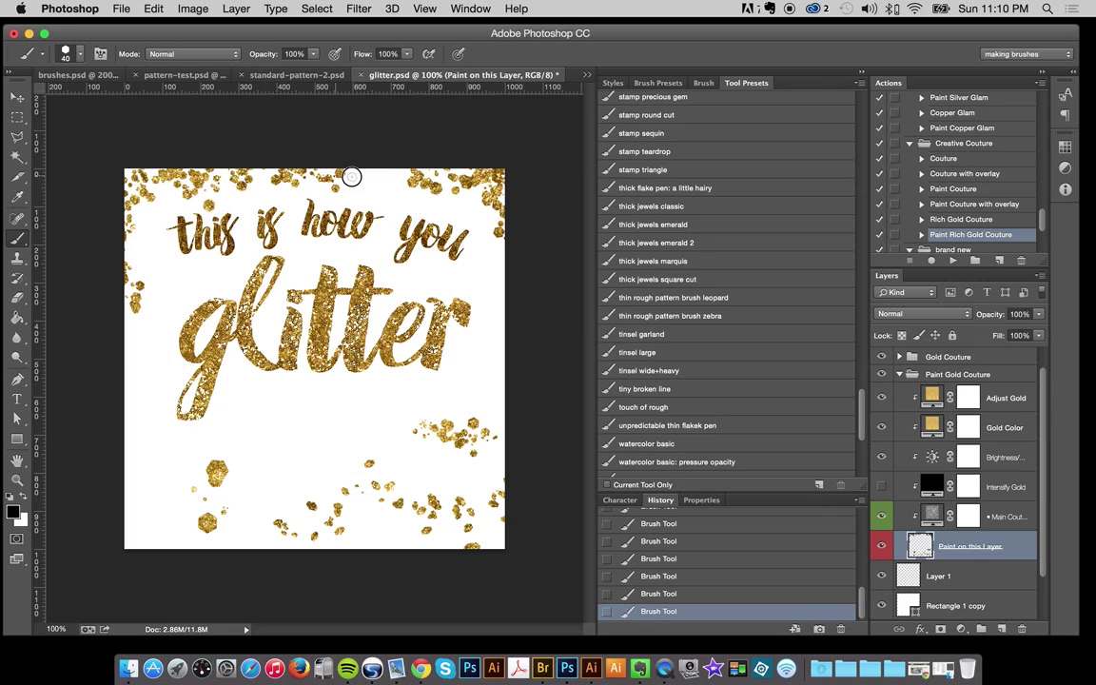
key("super+a")
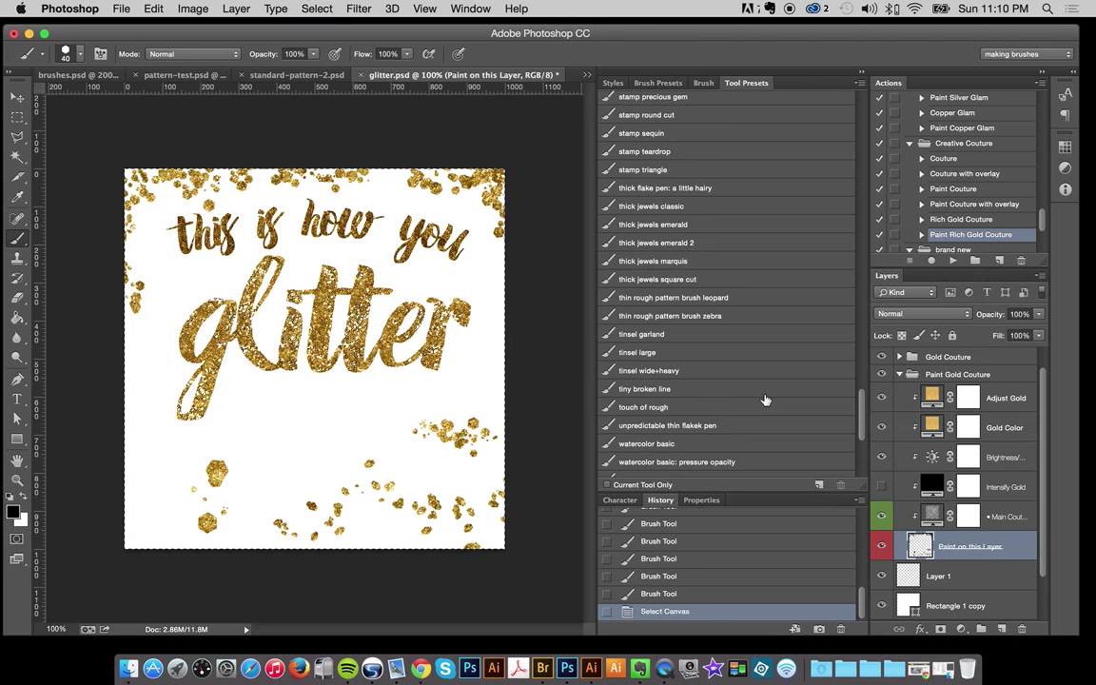
Step: Clear the jewel gems and paint two lush gold drop trails near the lower-right edge
key("super+x")
scroll(862, 415, "down", 5)
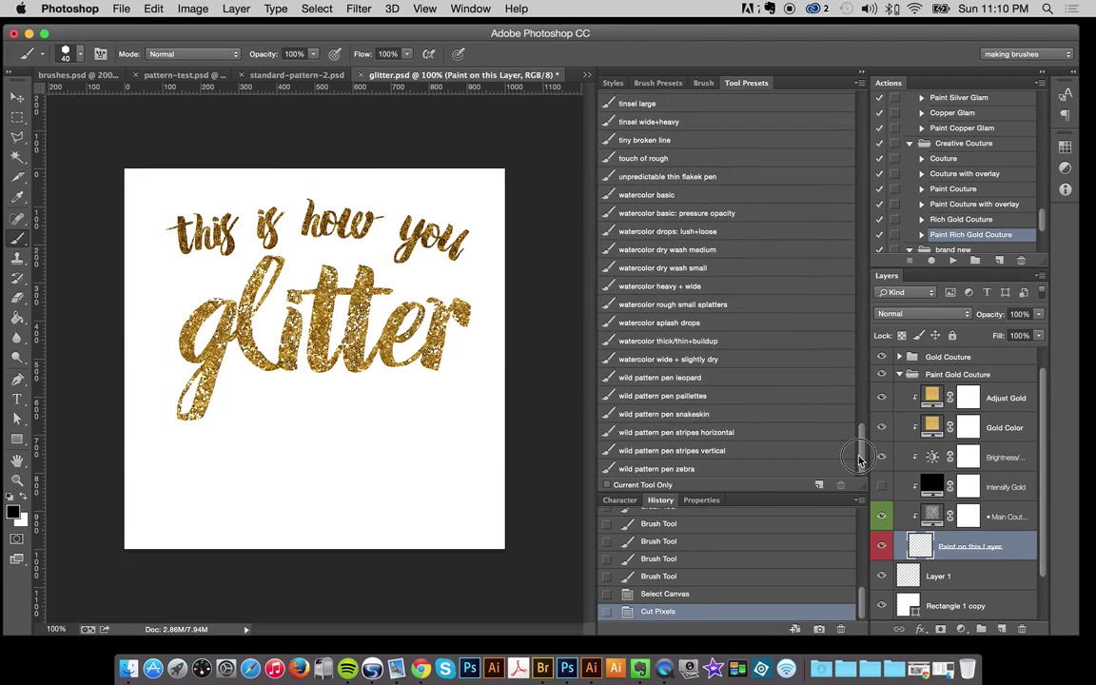
scroll(858, 415, "up", 5)
left_click_drag(858, 415, 866, 306)
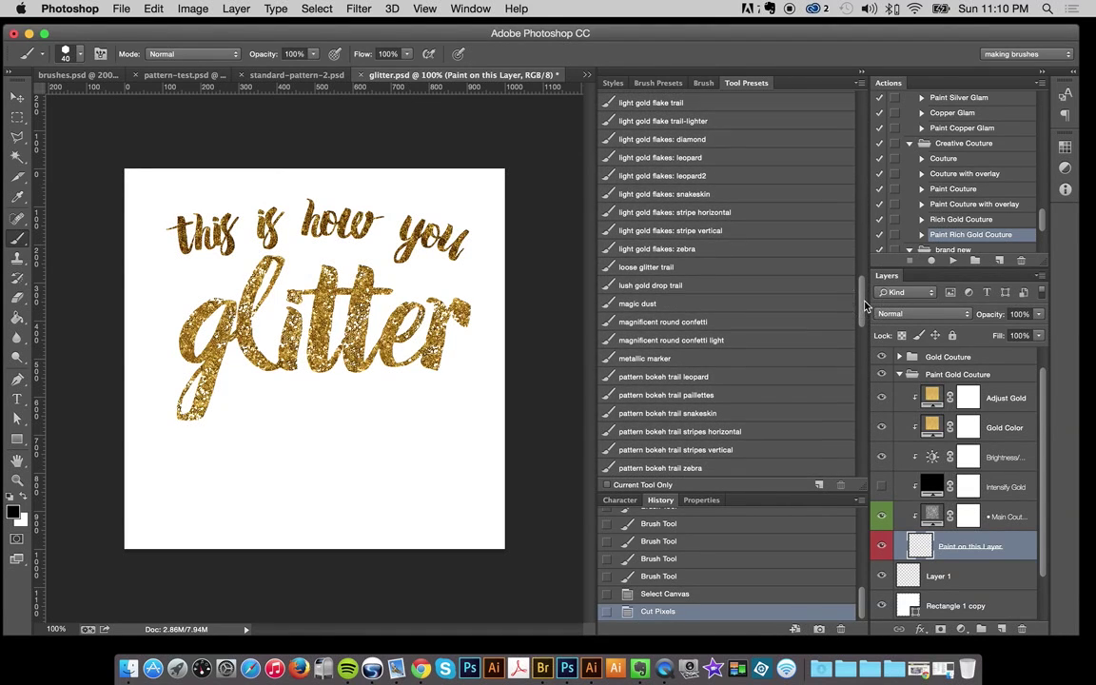
left_click(674, 310)
left_click(694, 288)
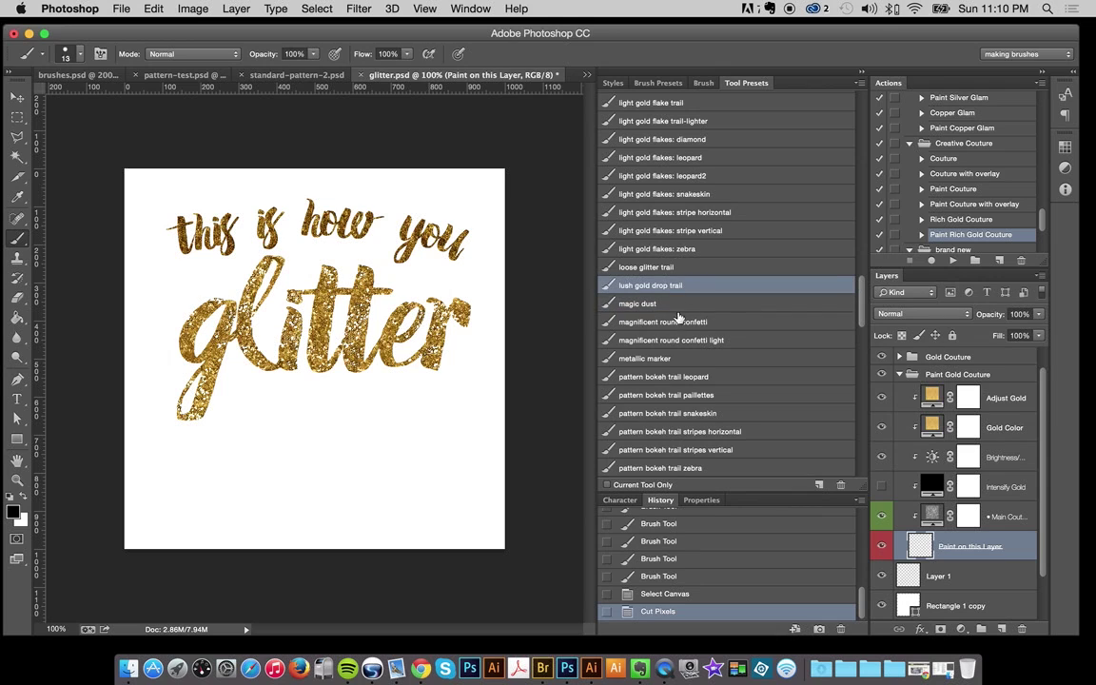
left_click_drag(468, 417, 462, 529)
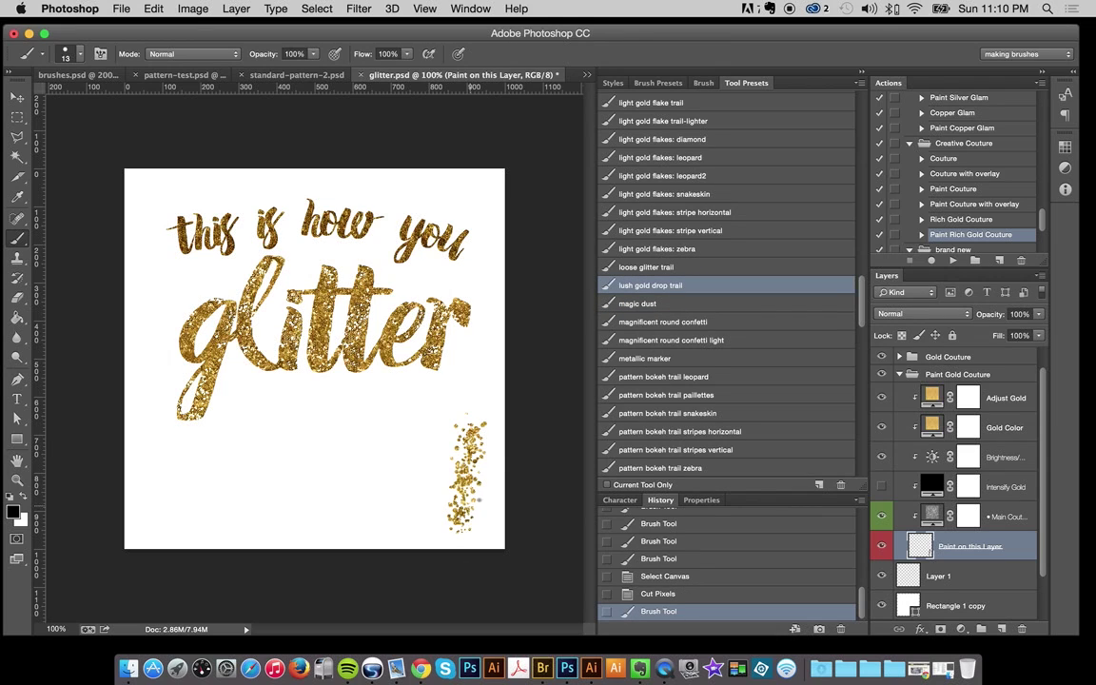
mouse_move(497, 440)
left_mouse_down()
mouse_move(488, 505)
mouse_move(501, 483)
left_mouse_up()
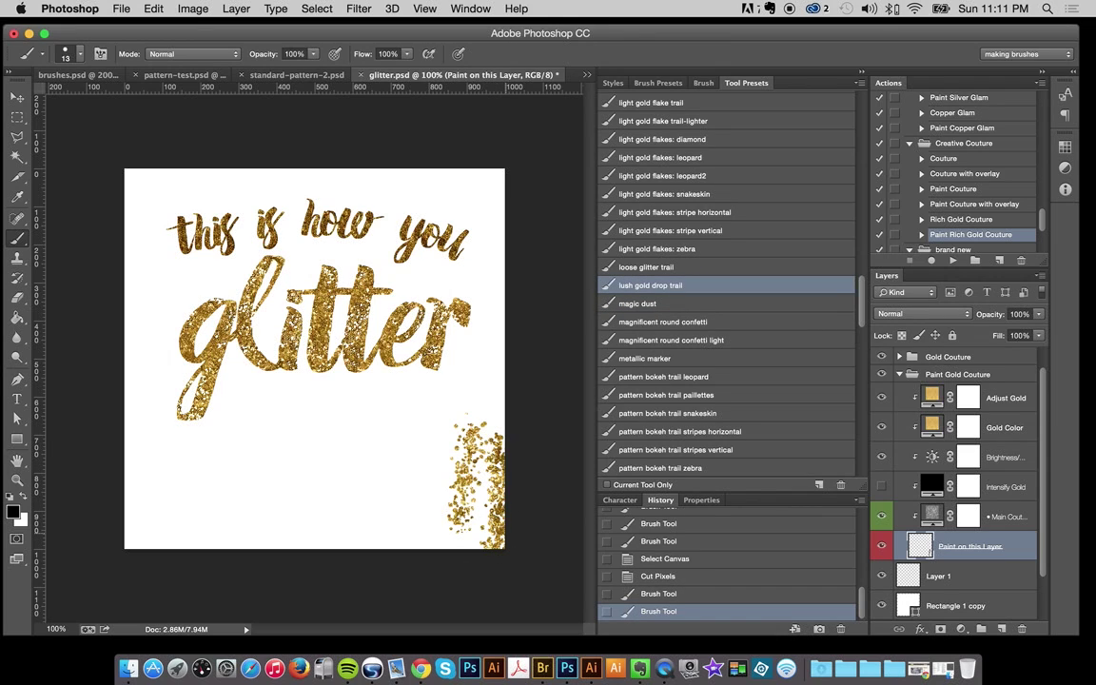
Step: Add a loose glitter trail stroke and dab along the bottom edge
left_click(647, 267)
left_click_drag(392, 543, 440, 512)
left_click(482, 536)
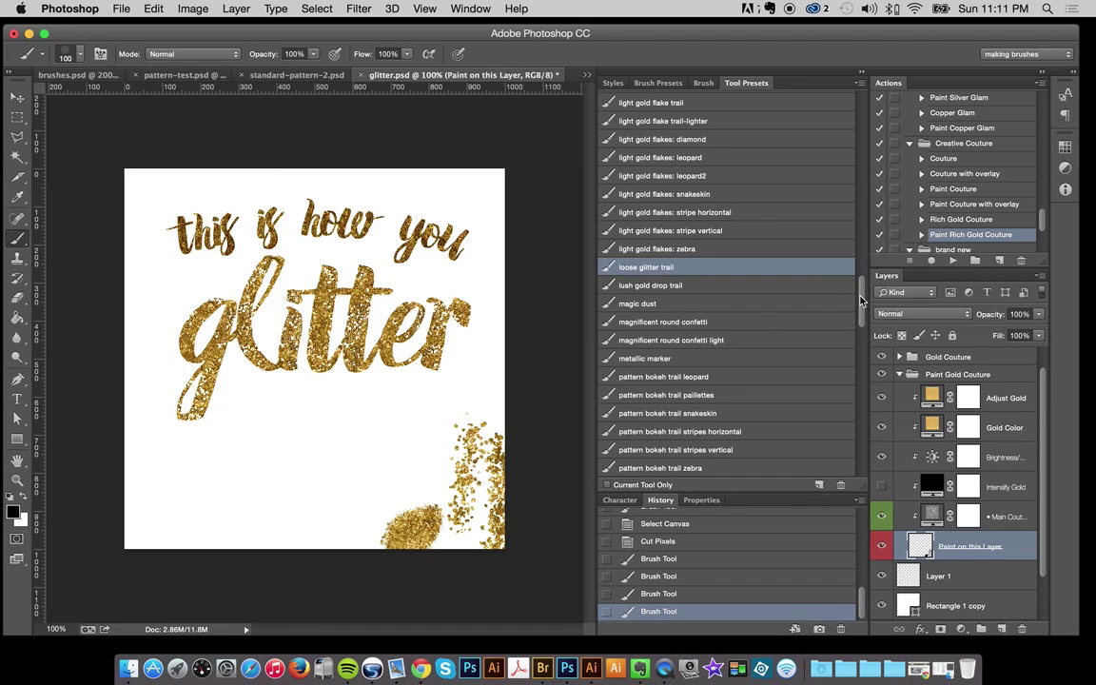
Step: Spray glimmer airbrush over the lower-right gold cluster
mouse_move(860, 300)
left_mouse_down()
mouse_move(840, 396)
mouse_move(857, 264)
mouse_move(851, 166)
left_mouse_up()
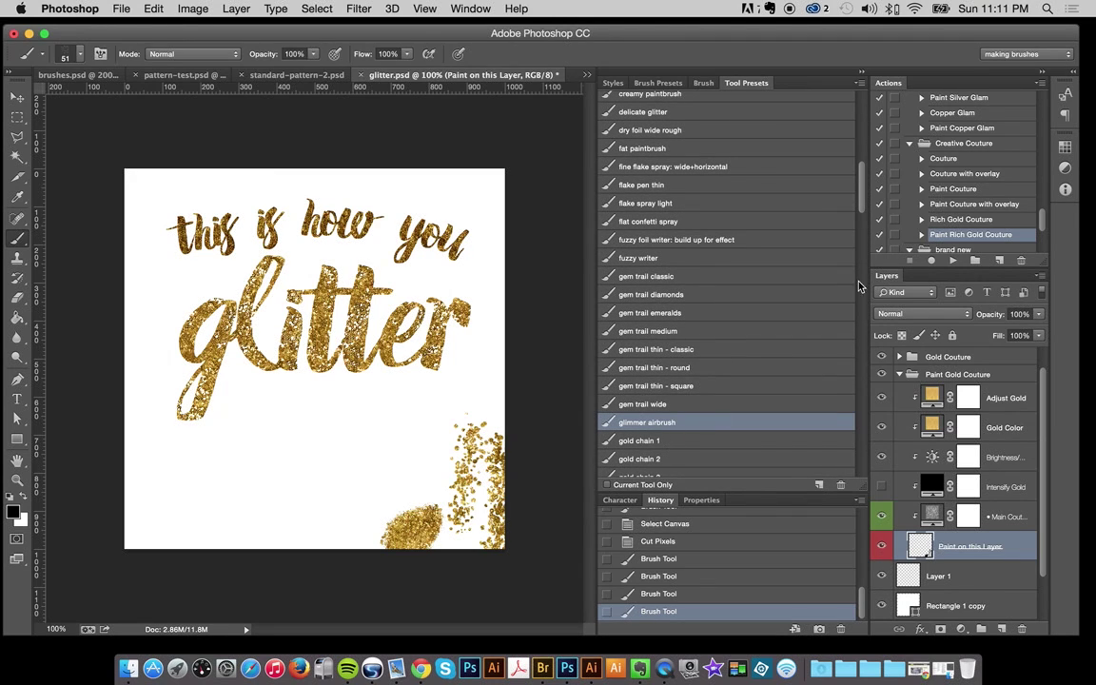
mouse_move(859, 205)
left_mouse_down()
mouse_move(860, 231)
mouse_move(865, 203)
left_mouse_up()
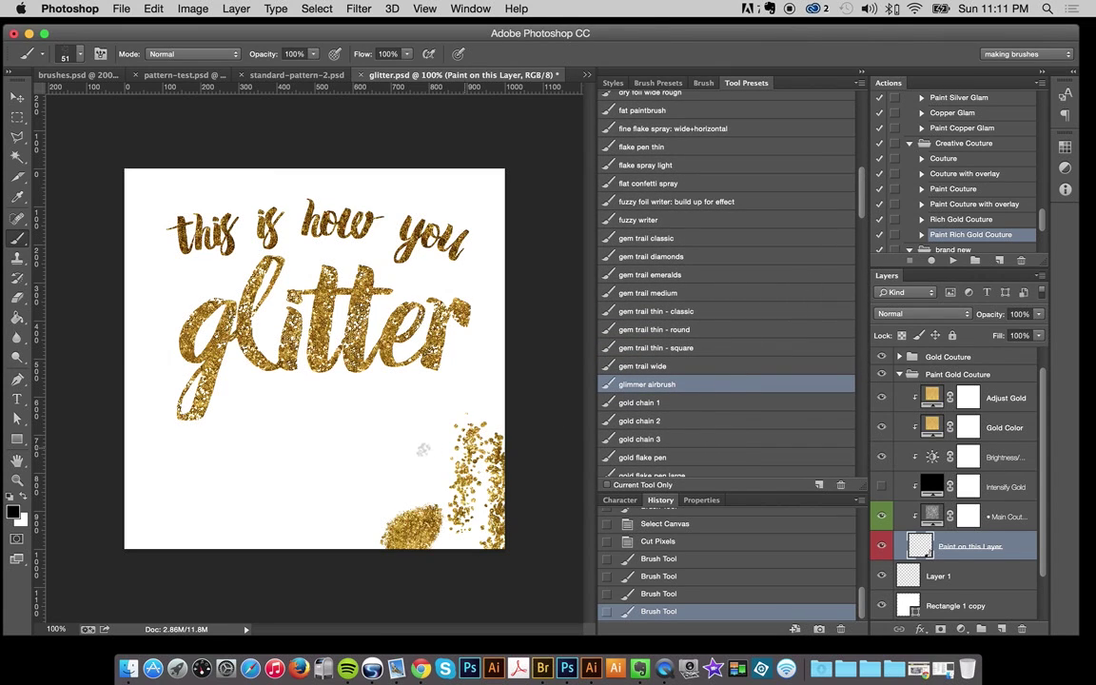
mouse_move(423, 449)
left_mouse_down()
mouse_move(436, 482)
mouse_move(418, 476)
mouse_move(424, 485)
mouse_move(433, 476)
left_mouse_up()
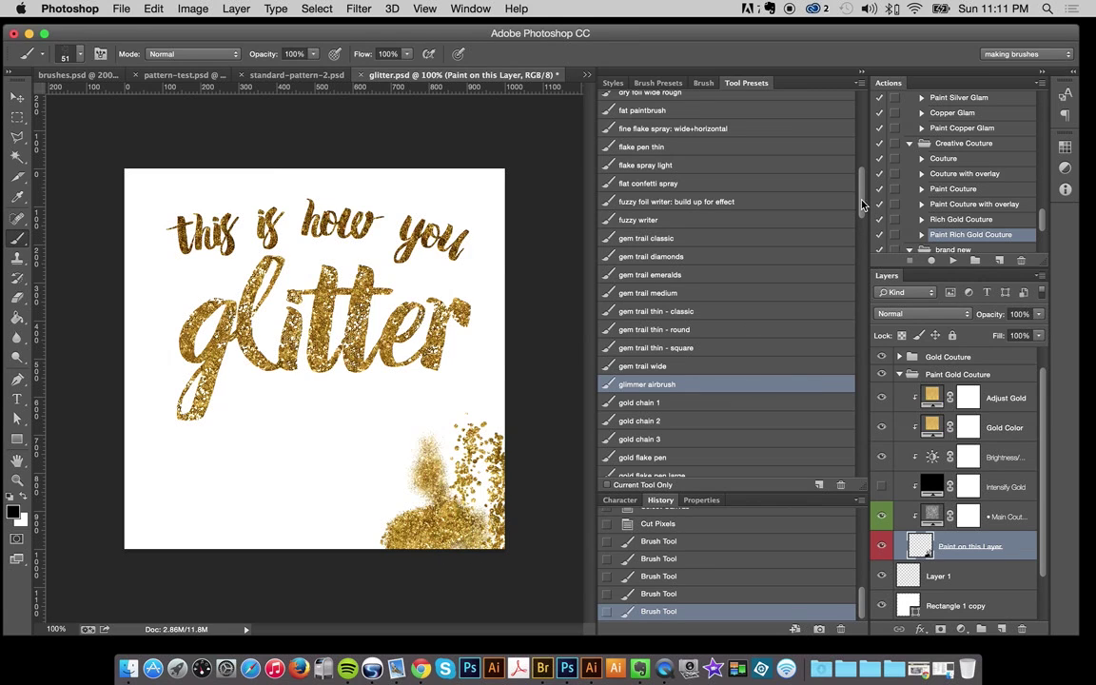
mouse_move(863, 205)
left_mouse_down()
mouse_move(859, 235)
mouse_move(860, 175)
left_mouse_up()
Step: Scatter delicate glitter dots around the g, r and 'itte' of glitter, the top edge and bottom-left
left_click(647, 250)
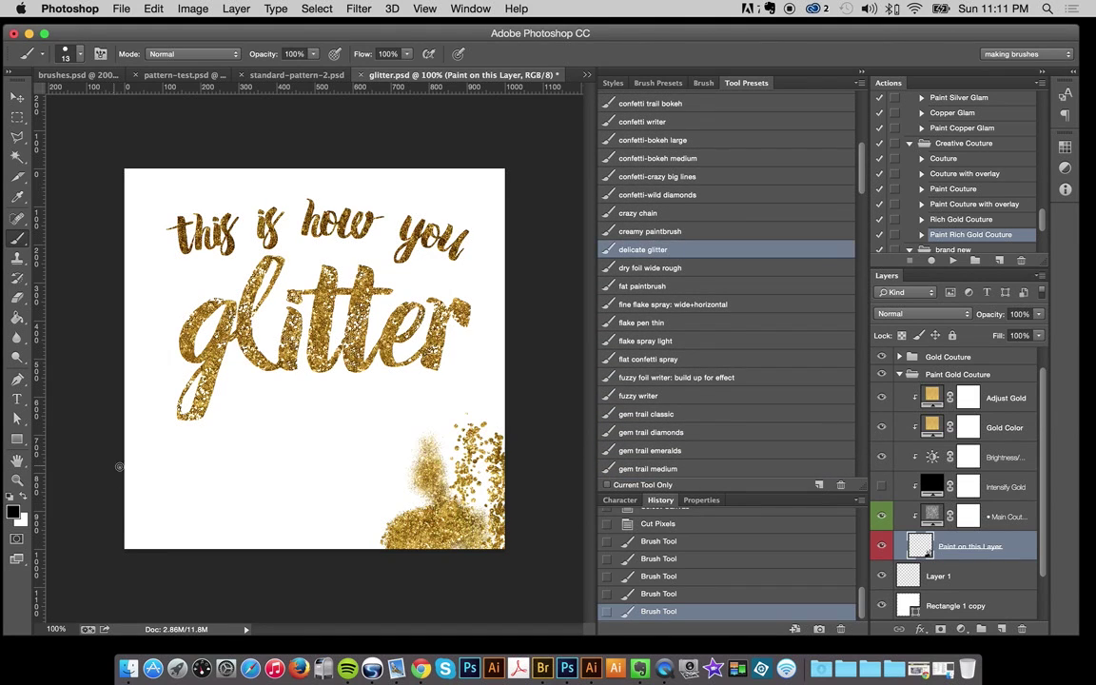
mouse_move(119, 466)
left_mouse_down()
mouse_move(134, 499)
mouse_move(196, 533)
mouse_move(329, 538)
left_mouse_up()
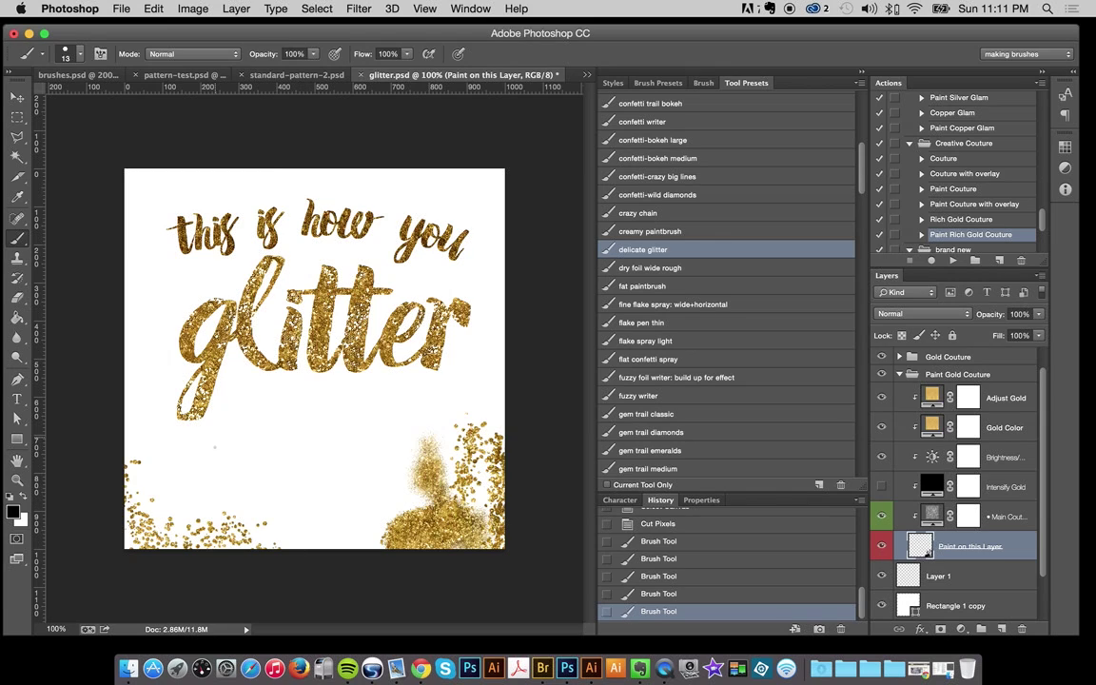
left_click_drag(195, 348, 184, 390)
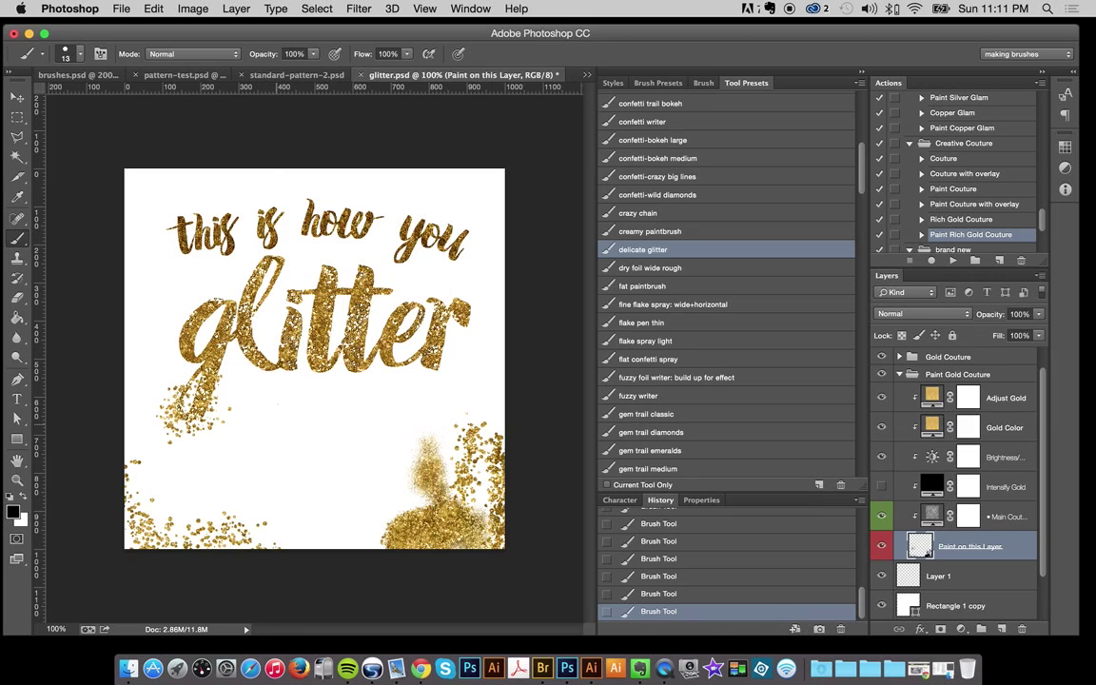
left_click_drag(416, 367, 472, 361)
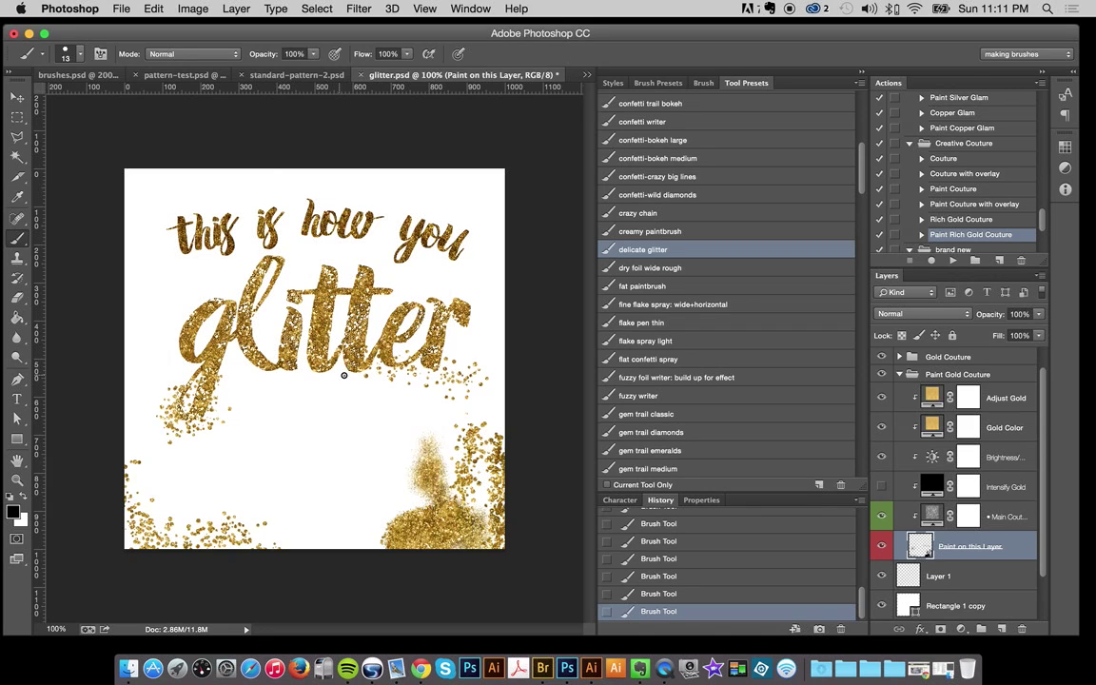
mouse_move(343, 375)
left_mouse_down()
mouse_move(238, 338)
mouse_move(279, 348)
left_mouse_up()
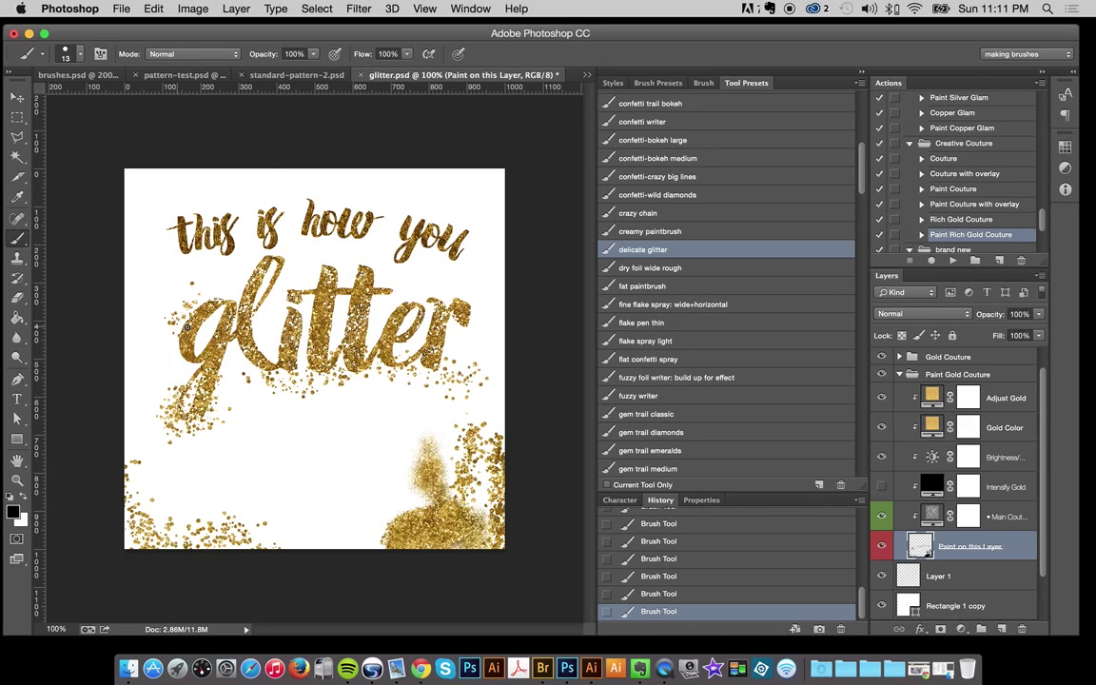
left_click_drag(188, 327, 258, 270)
left_click_drag(377, 283, 445, 304)
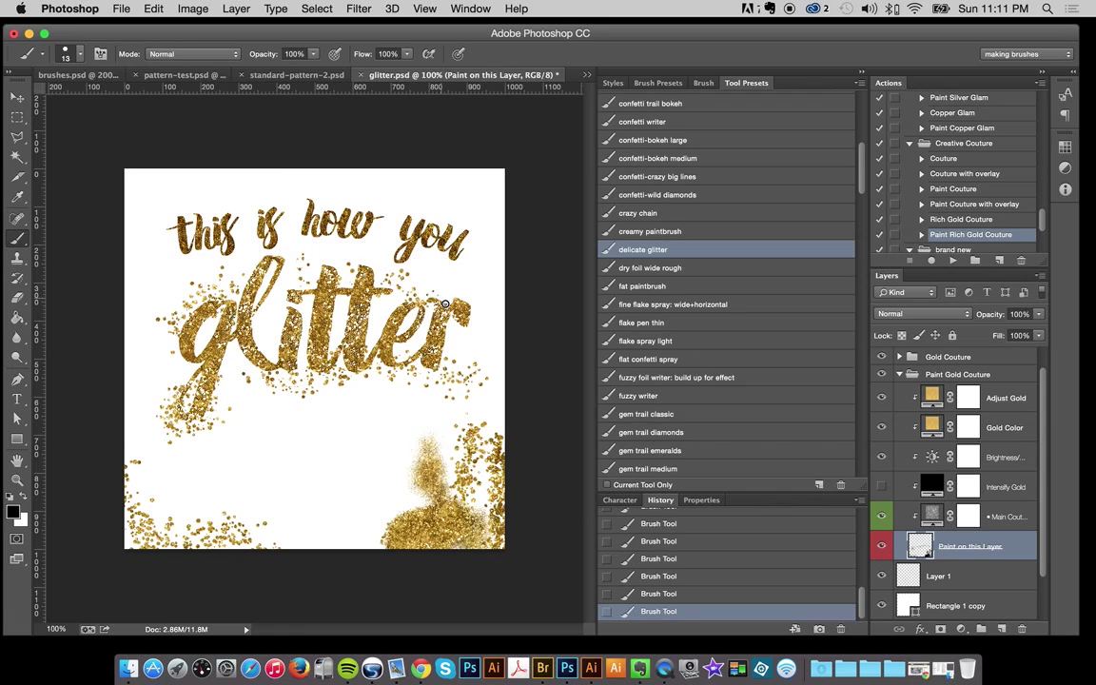
mouse_move(461, 202)
left_mouse_down()
mouse_move(414, 158)
mouse_move(199, 155)
mouse_move(109, 170)
mouse_move(168, 169)
mouse_move(122, 164)
mouse_move(117, 394)
left_mouse_up()
mouse_move(149, 493)
left_mouse_down()
mouse_move(124, 400)
mouse_move(135, 466)
left_mouse_up()
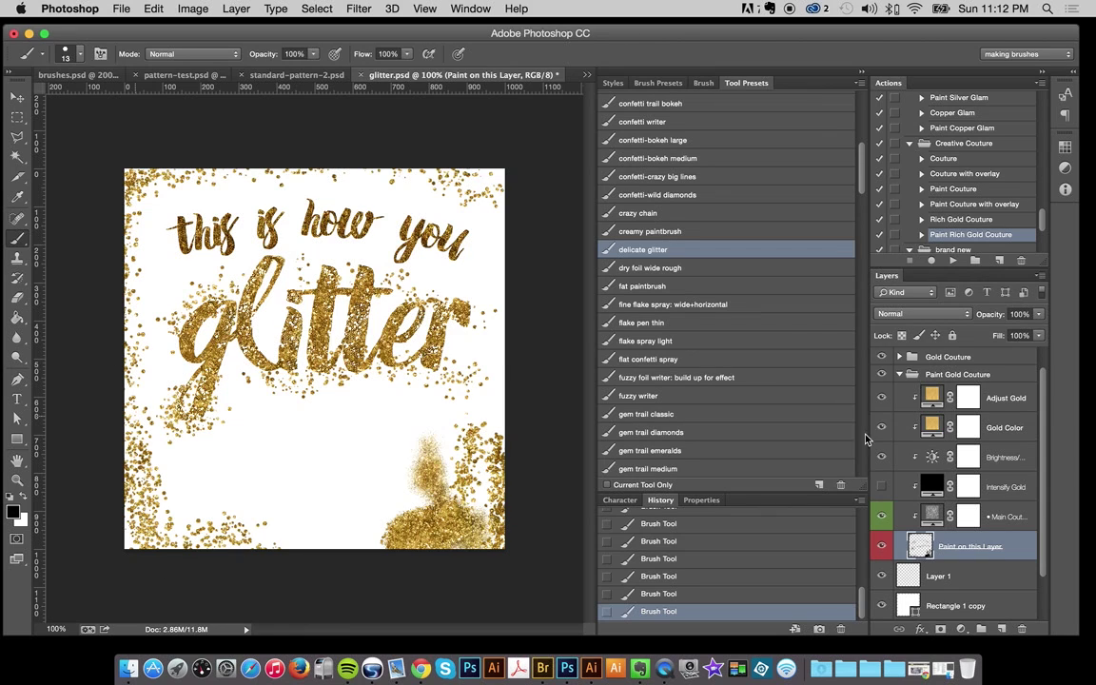
Step: Collapse and hide the Paint Gold Couture group, select Layer 1, and choose the Paint Gold Glam action
left_click(899, 374)
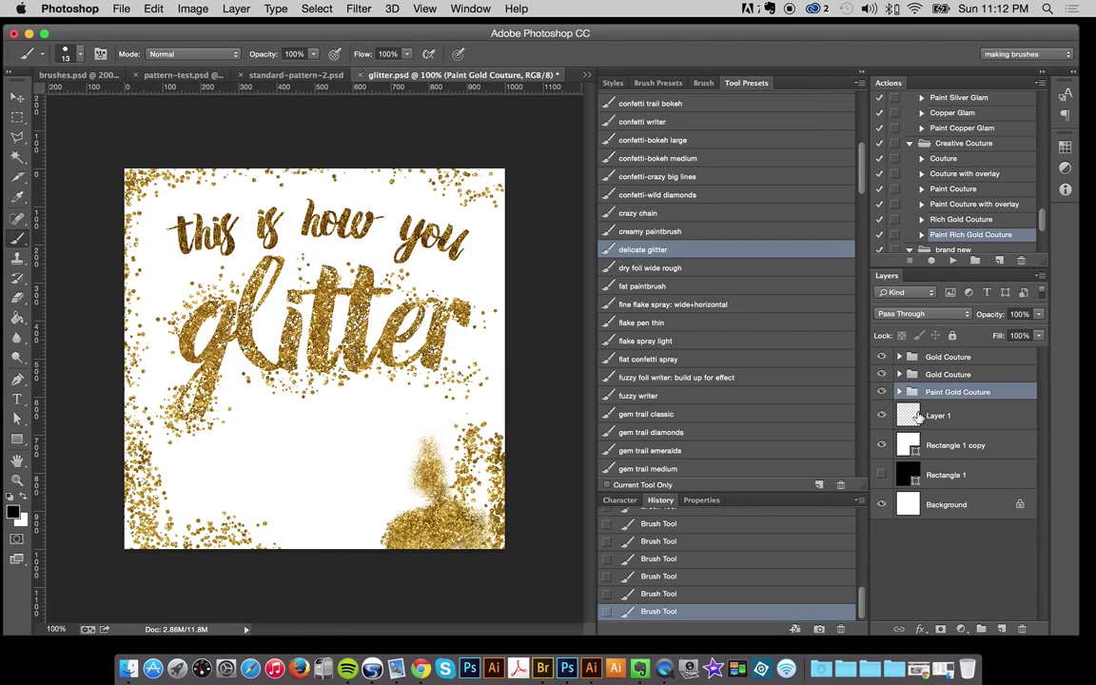
left_click(882, 375)
left_click(882, 375)
left_click(881, 391)
key("alt+bracketleft")
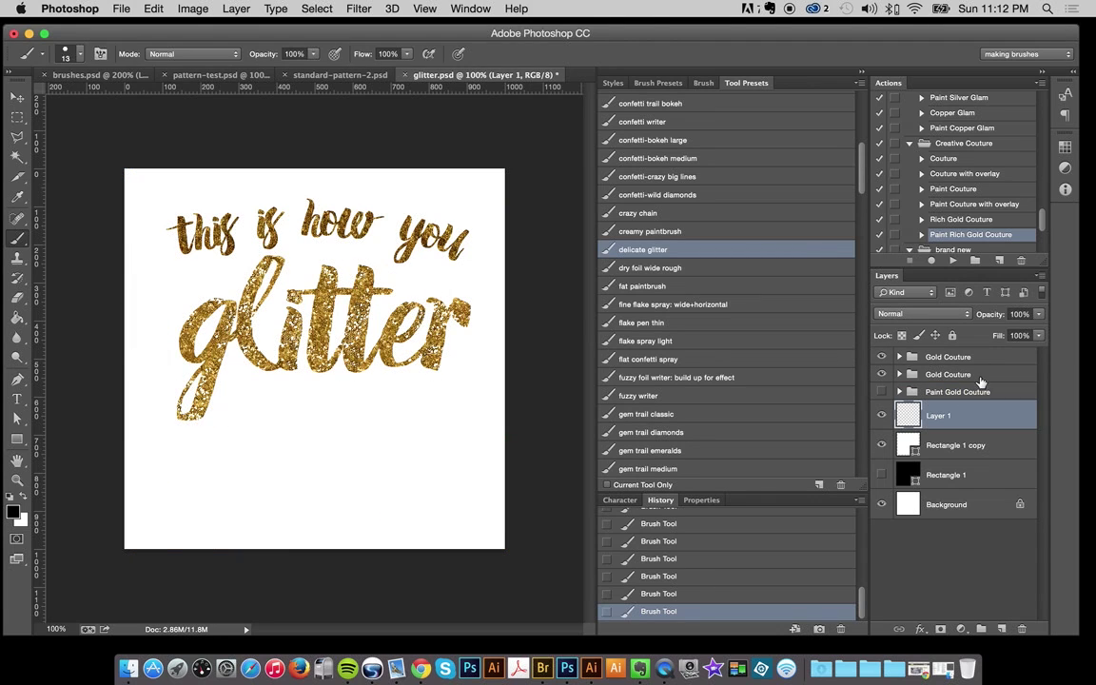
left_click_drag(1042, 220, 1047, 197)
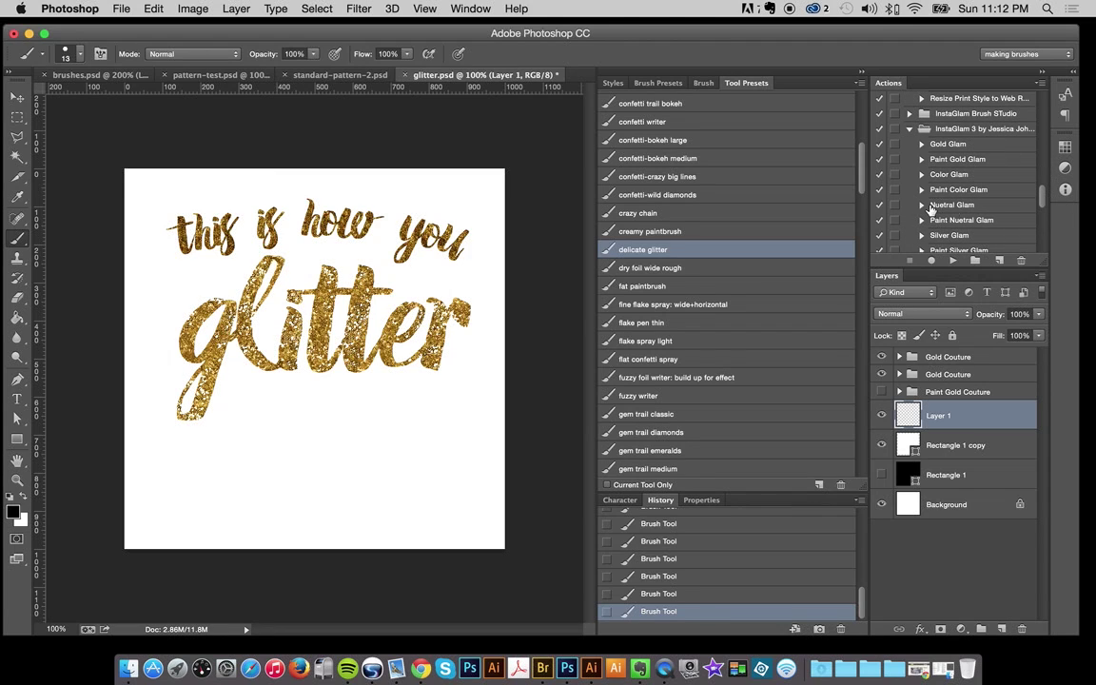
left_click(952, 159)
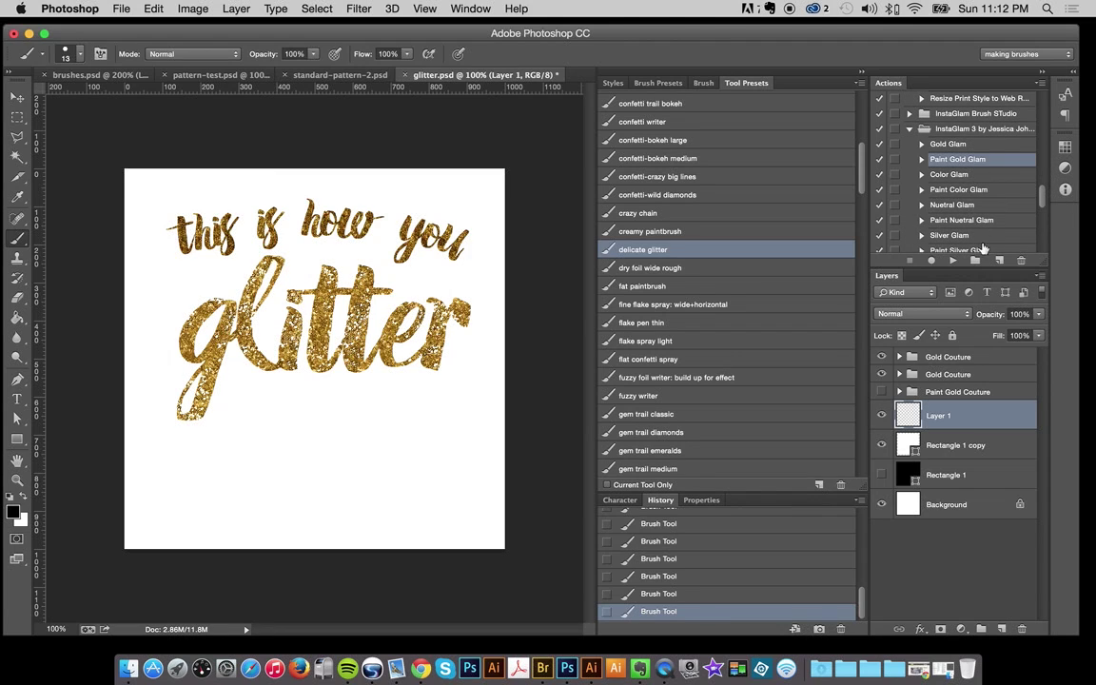
Step: Run the Paint Gold Glam action to build its layer group
left_click(952, 260)
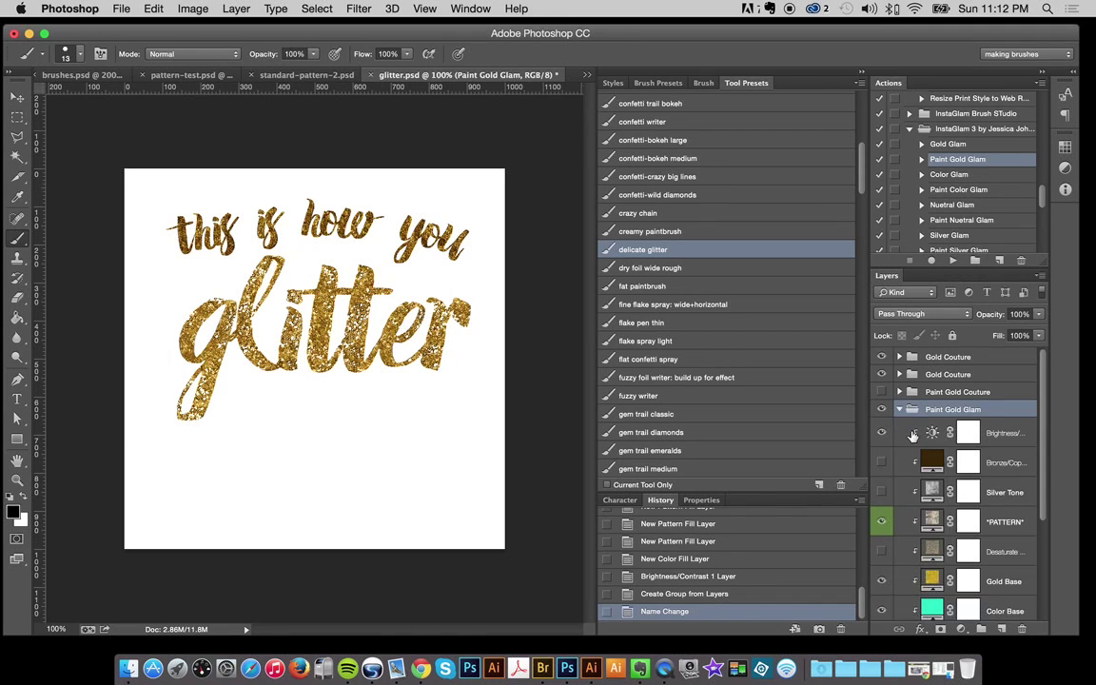
scroll(1042, 475, "down", 3)
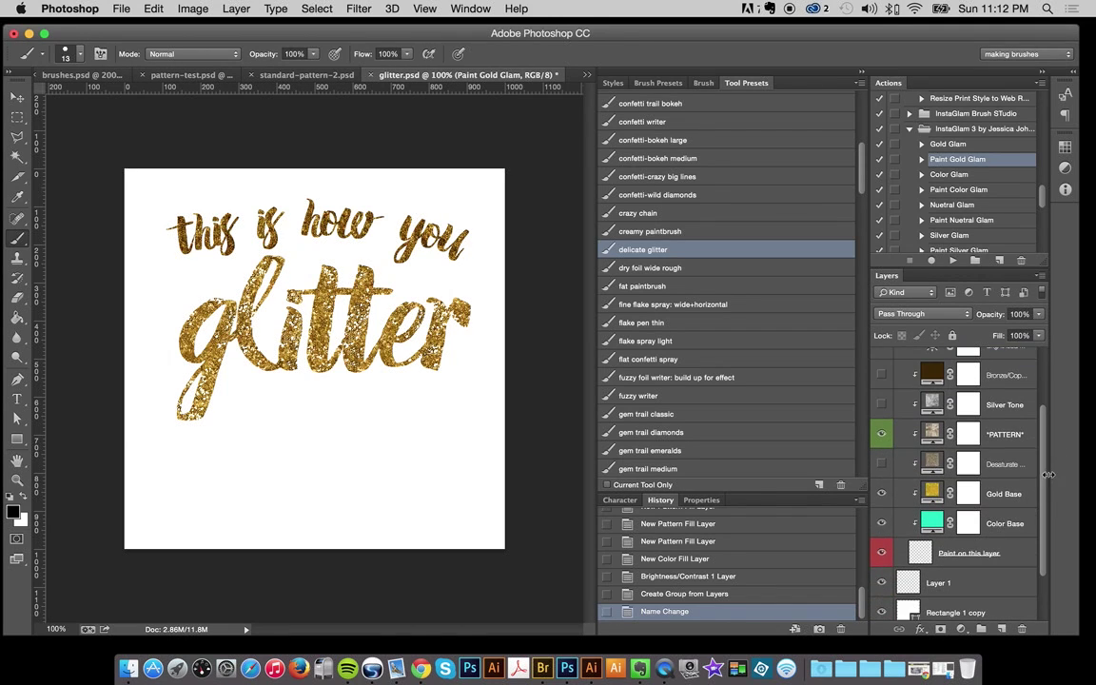
scroll(943, 457, "up", 2)
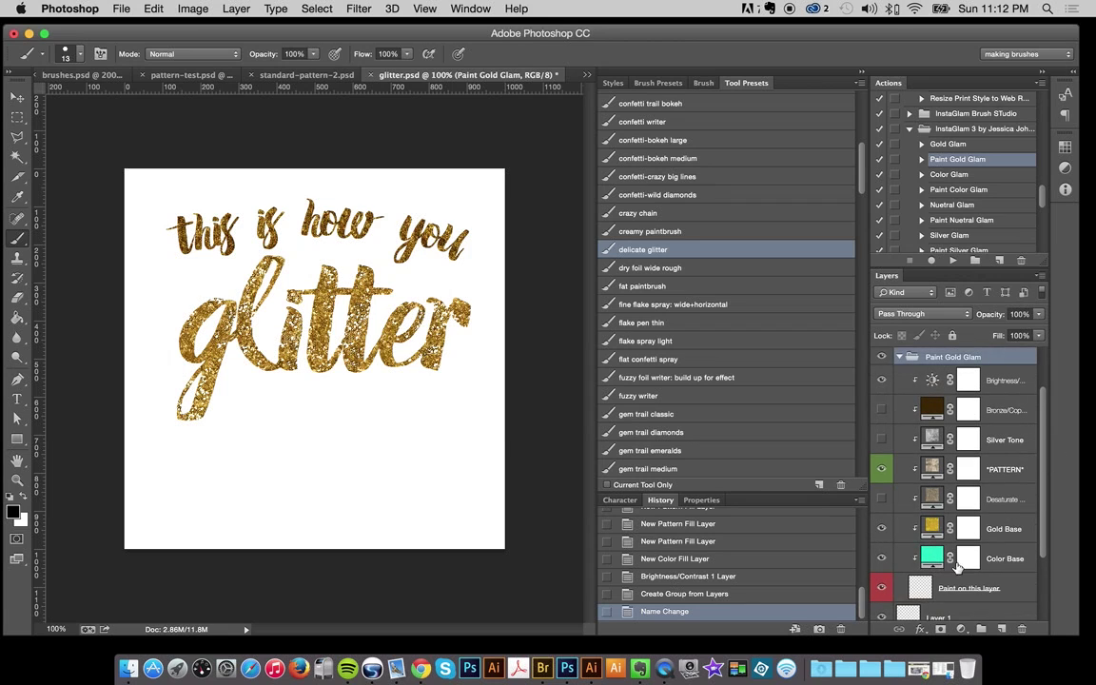
Step: Select 'Paint on this layer' and brush delicate glitter across the lower-right corner
left_click(963, 584)
scroll(859, 194, "down", 4)
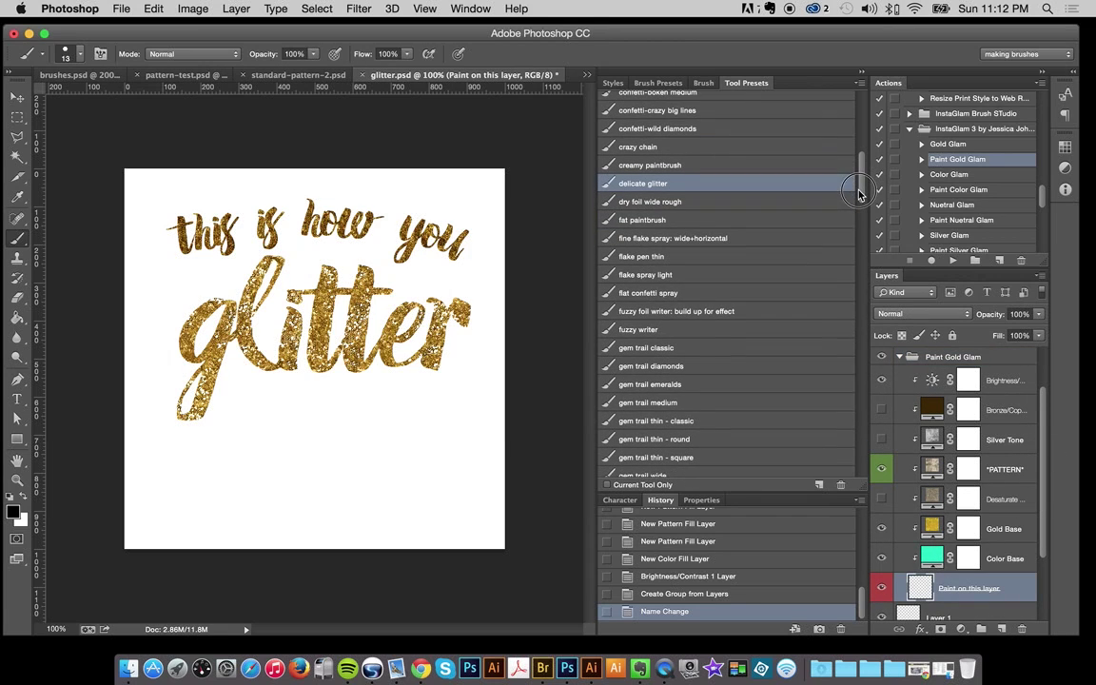
scroll(859, 194, "down", 1)
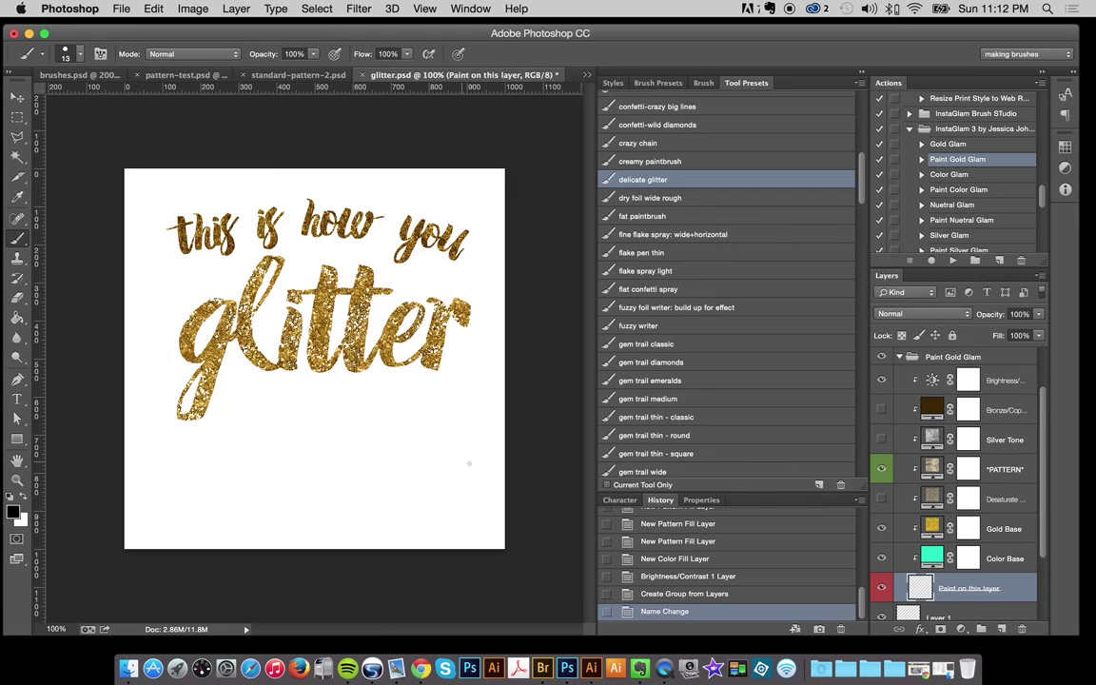
mouse_move(494, 528)
left_mouse_down()
mouse_move(397, 528)
mouse_move(372, 540)
mouse_move(440, 433)
left_mouse_up()
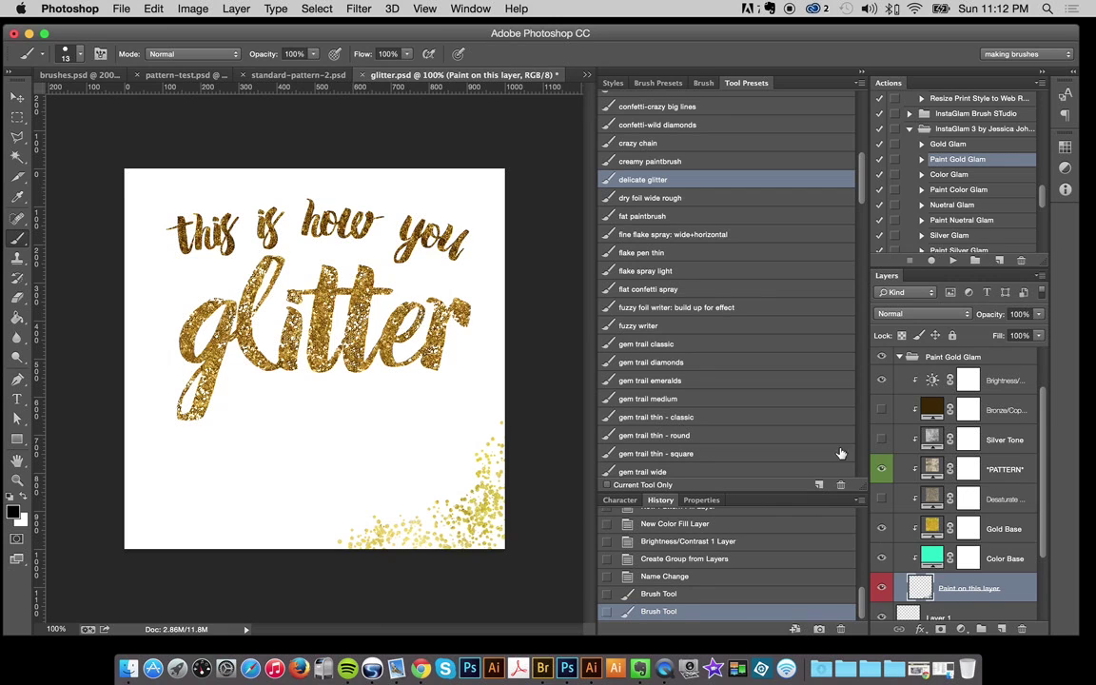
Step: Open the PATTERN fill layer's settings and set the pattern scale to 50%
double_click(931, 470)
left_click(742, 150)
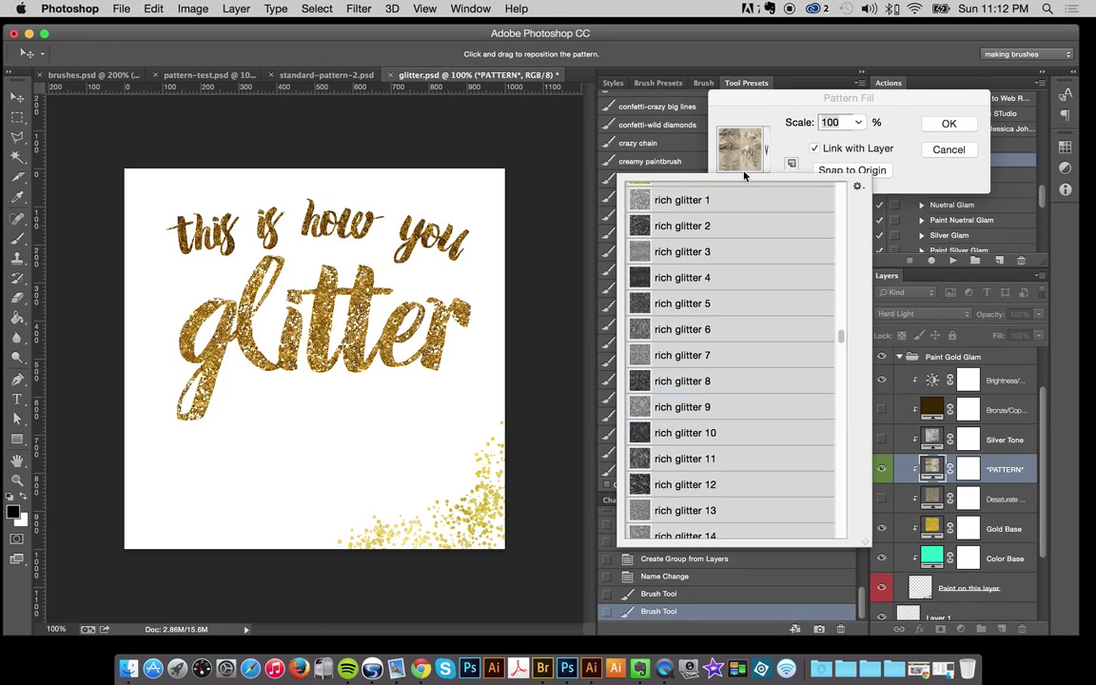
scroll(839, 342, "down", 15)
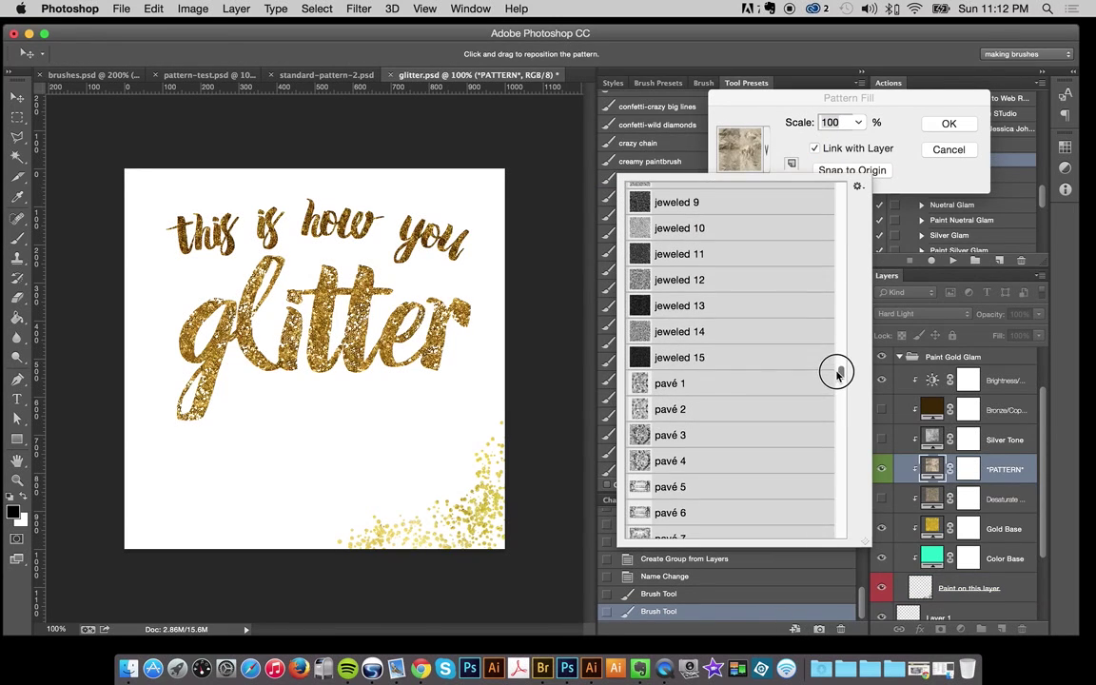
left_click(747, 133)
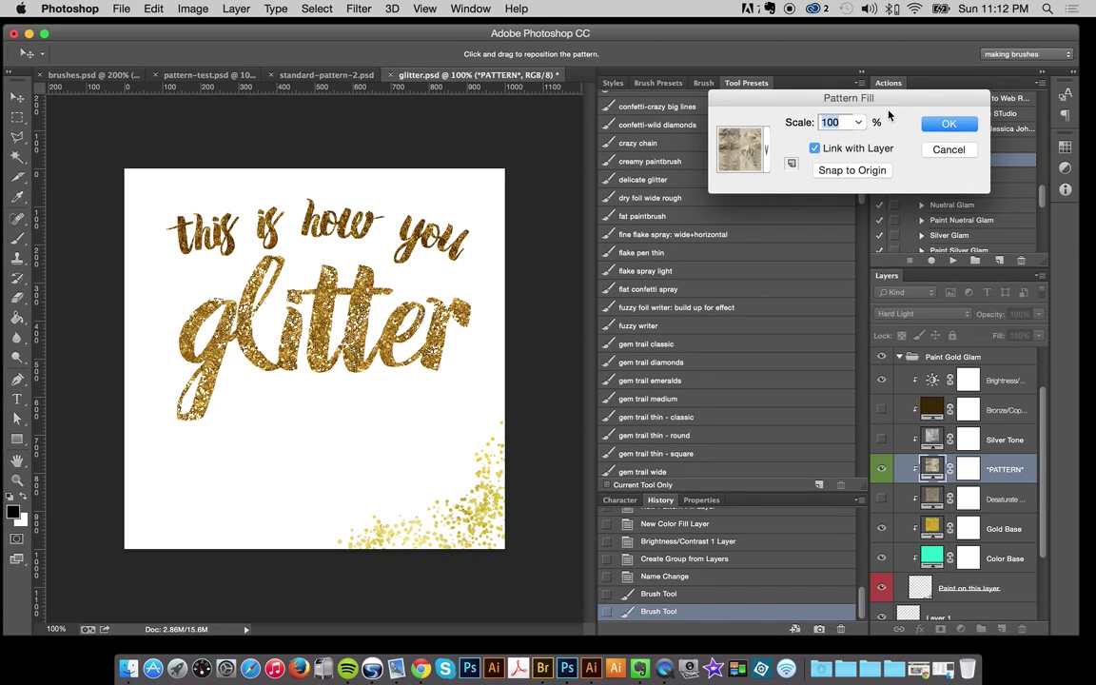
type("50")
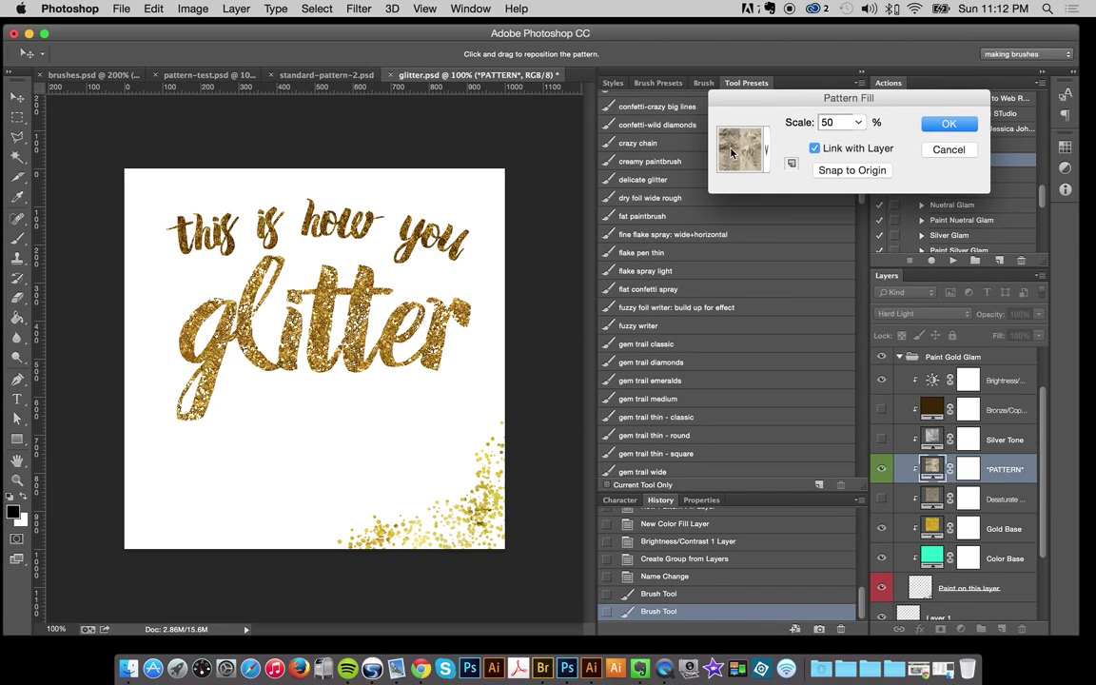
Step: Preview leopard patterns 6, 10, 9, 8, 13, 1 and 4, plus gold paper 23
left_click(742, 150)
left_click_drag(840, 373, 839, 217)
left_click(727, 465)
left_click(666, 264)
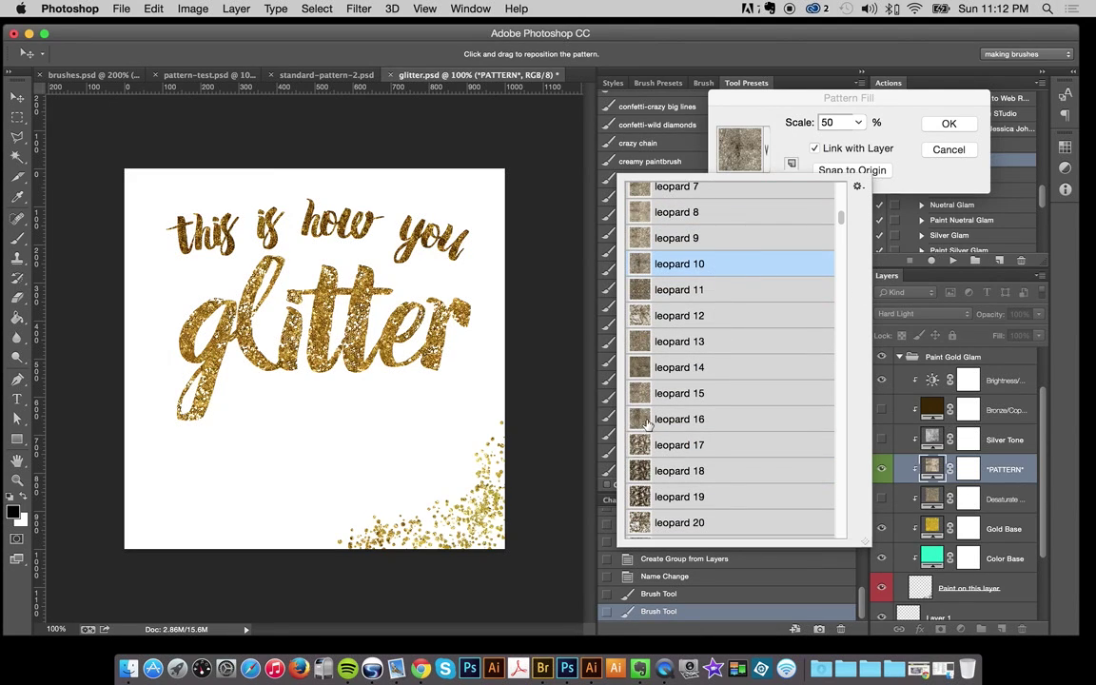
left_click(687, 240)
left_click(709, 264)
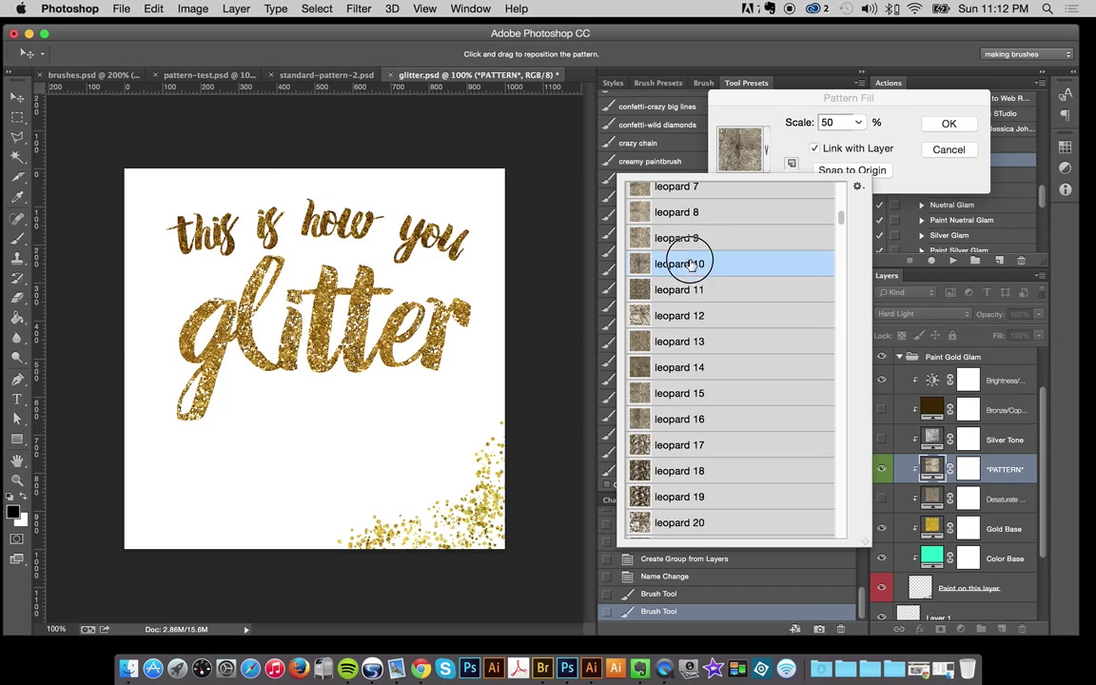
left_click(724, 213)
left_click(700, 340)
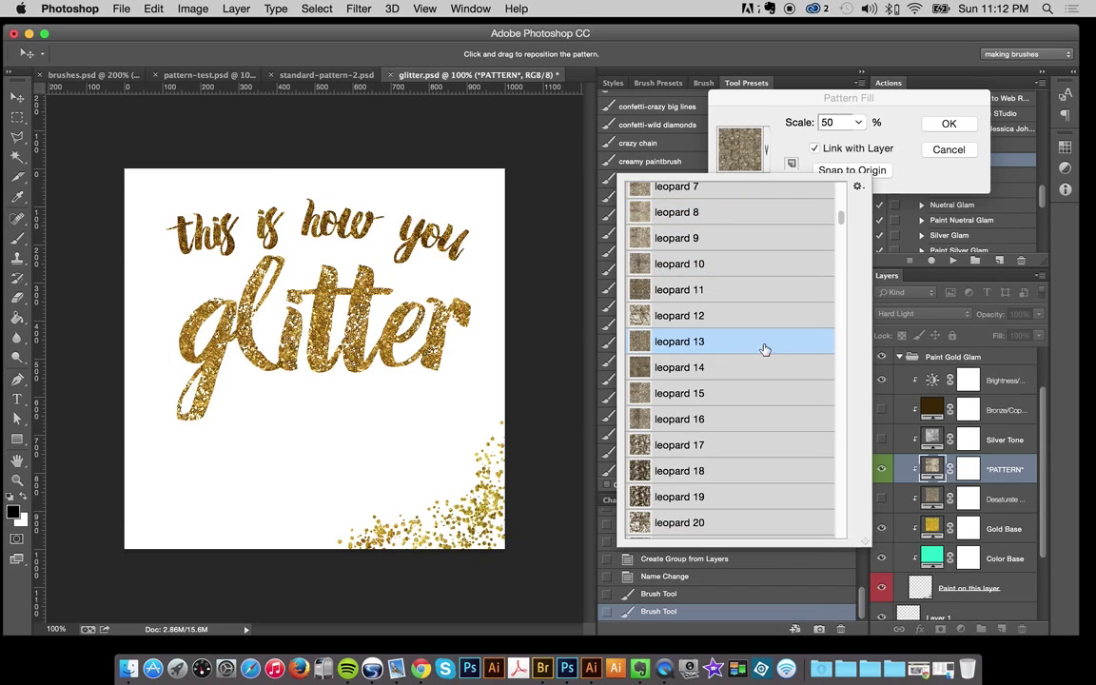
scroll(838, 243, "up", 5)
left_click(721, 234)
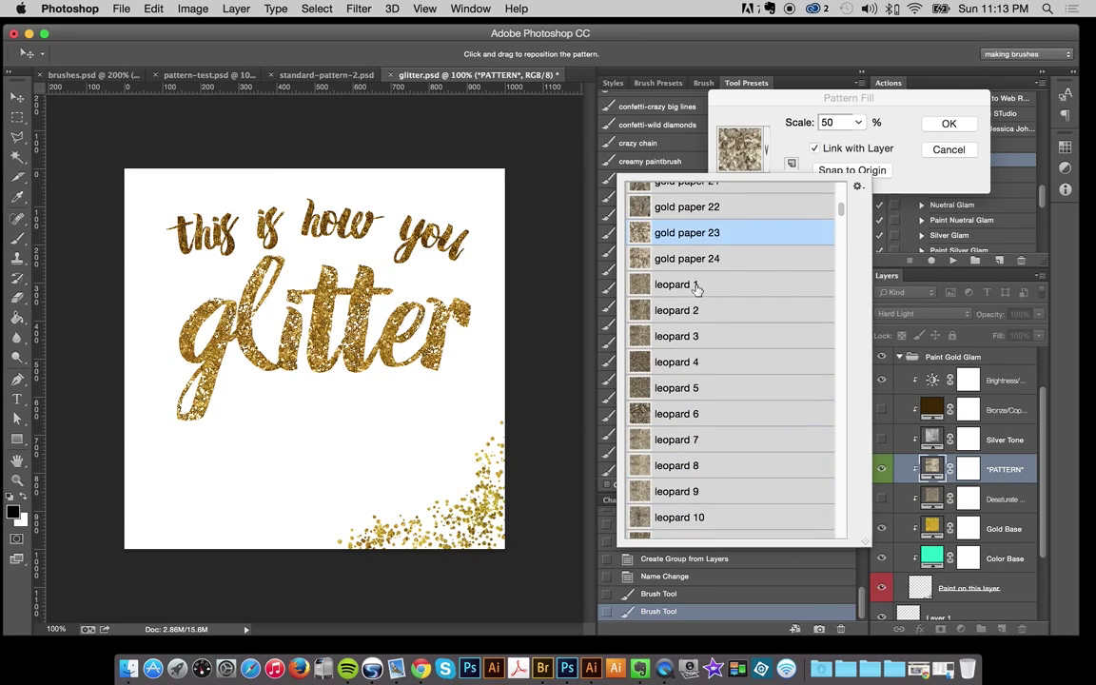
left_click(698, 285)
left_click(681, 362)
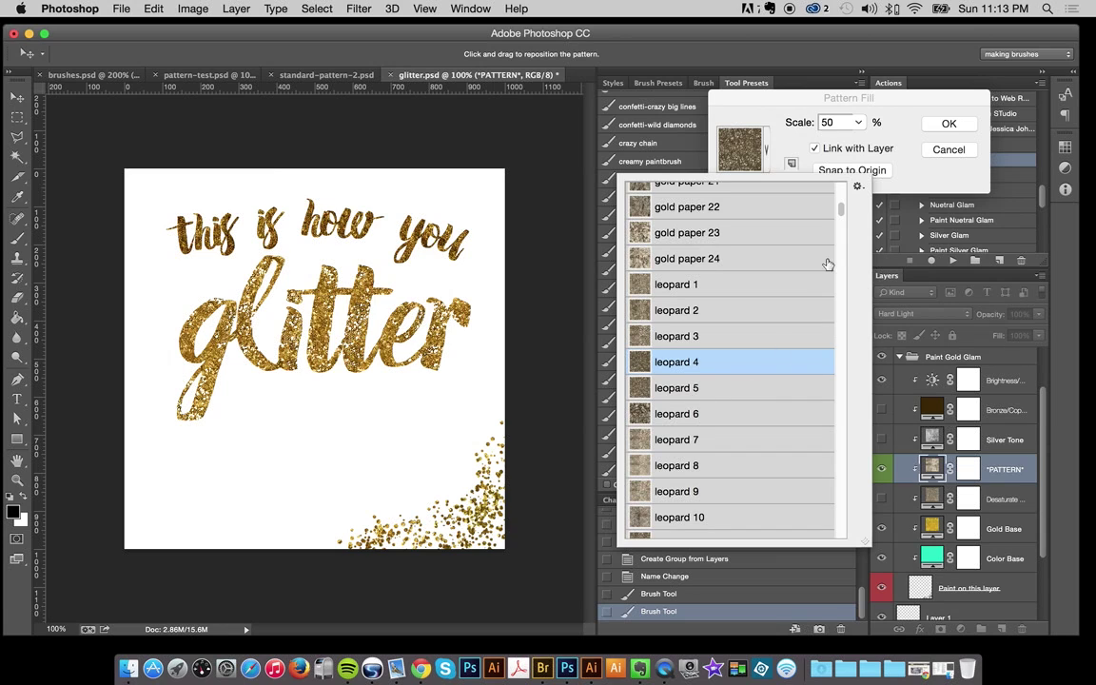
Step: Preview gold paper patterns 9, 11, 8 and 7
scroll(841, 211, "up", 5)
left_click(687, 272)
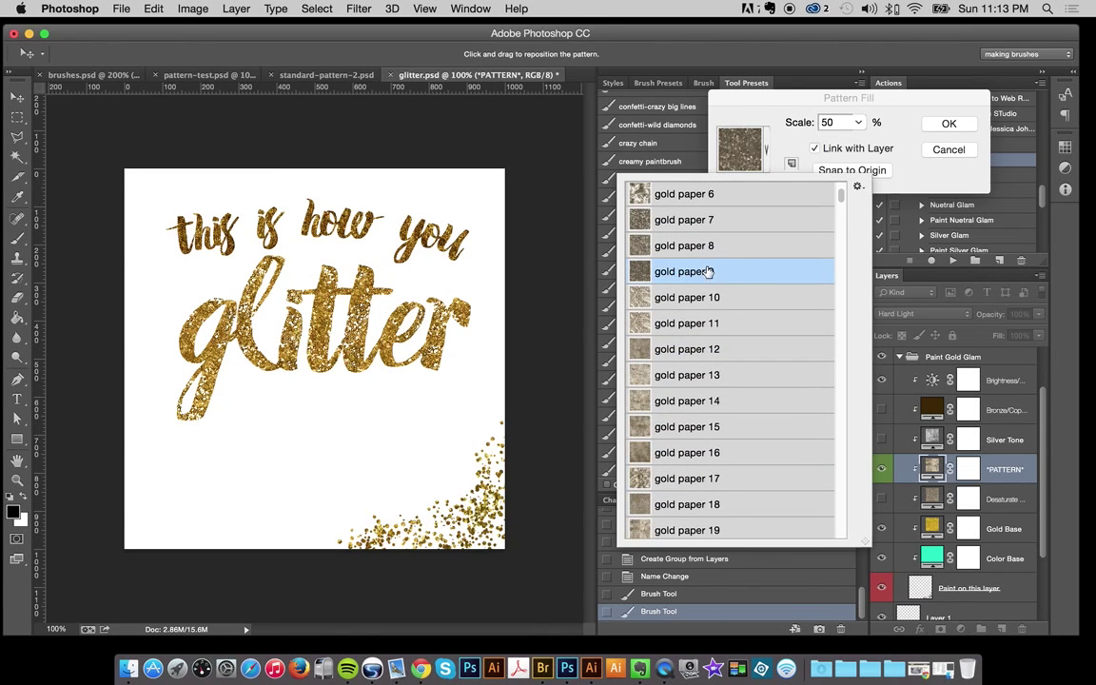
left_click(702, 323)
left_click(704, 273)
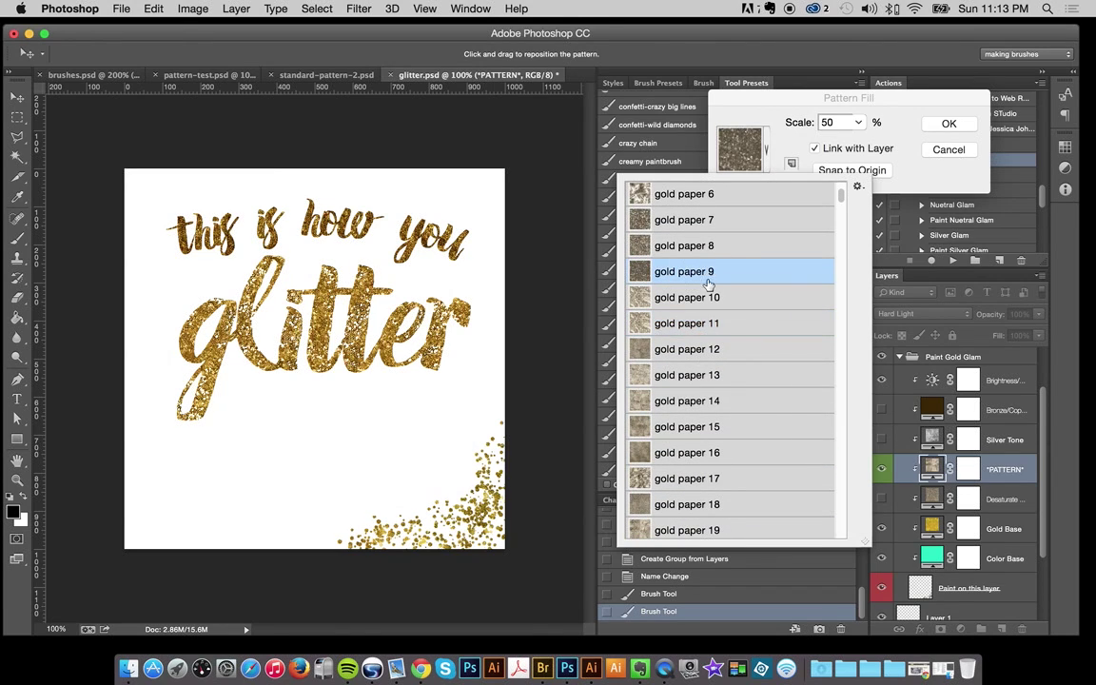
left_click(704, 249)
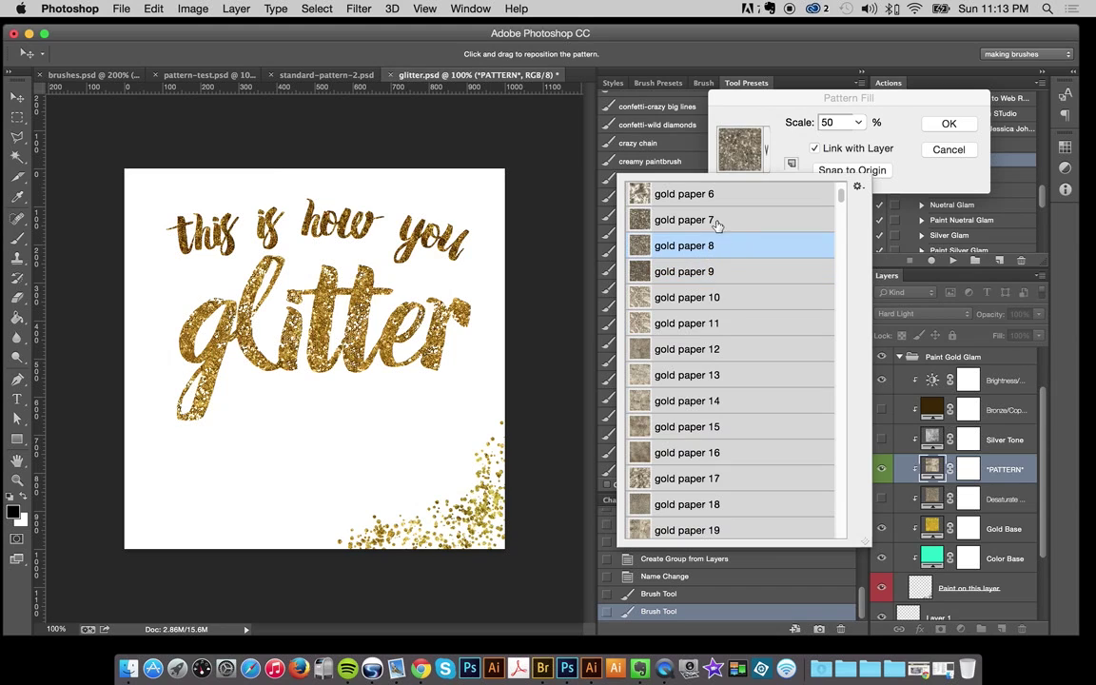
left_click(715, 221)
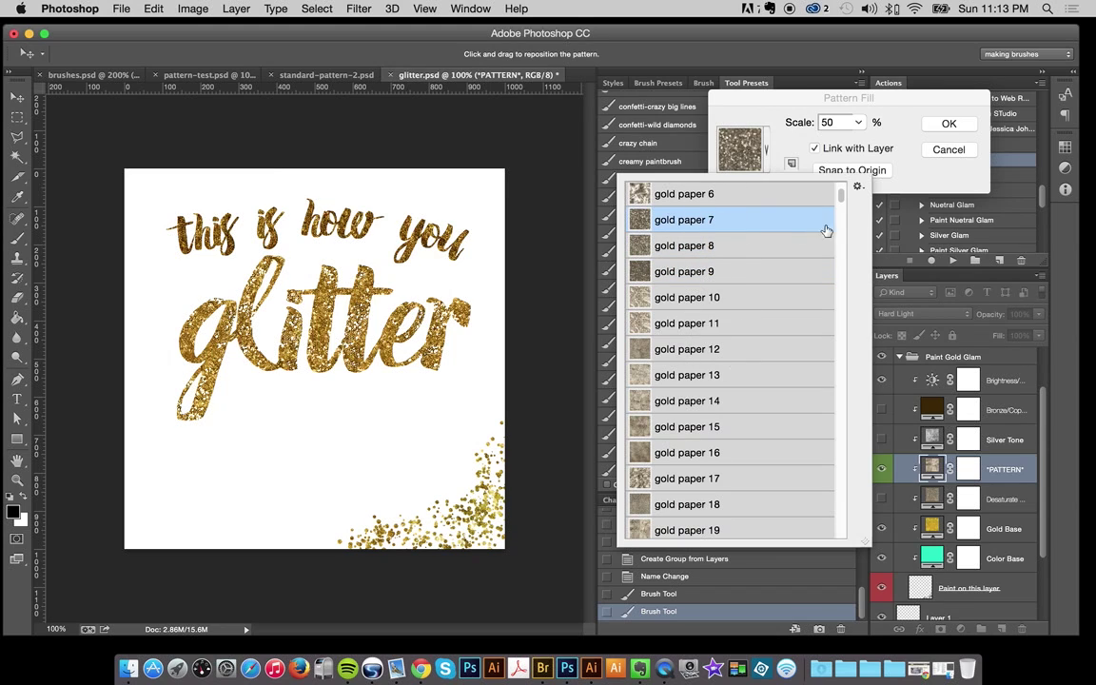
Step: Try gold paper 2 and 4, then choose the paillettes 9 pattern
scroll(842, 195, "up", 2)
left_click_drag(842, 195, 841, 187)
left_click(704, 221)
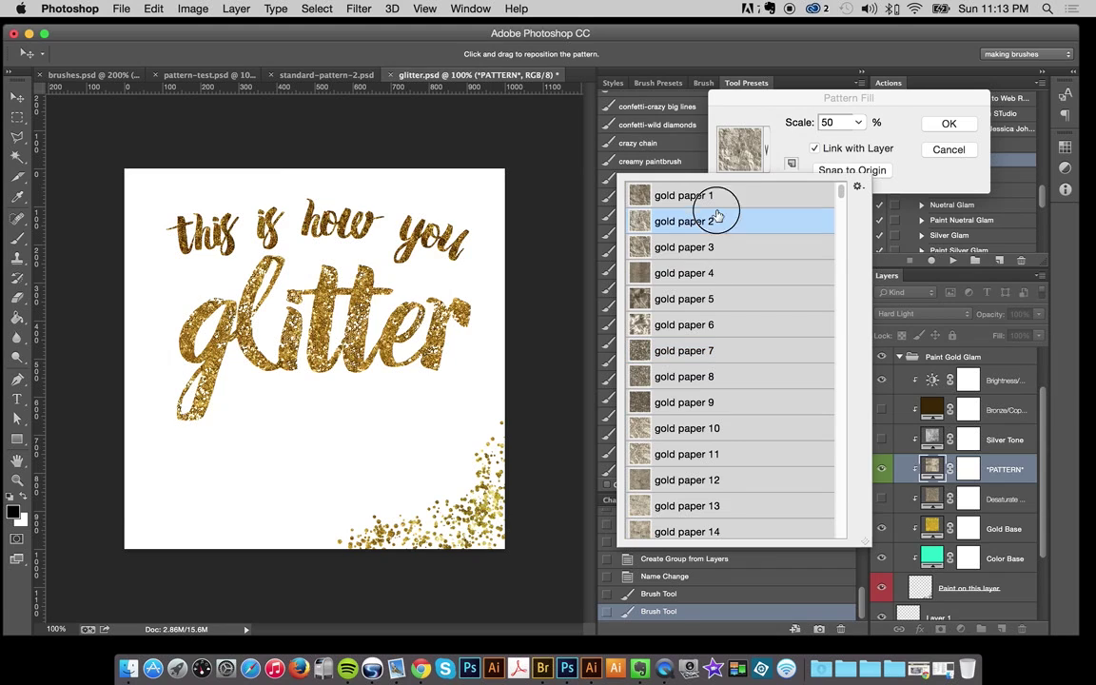
left_click(691, 274)
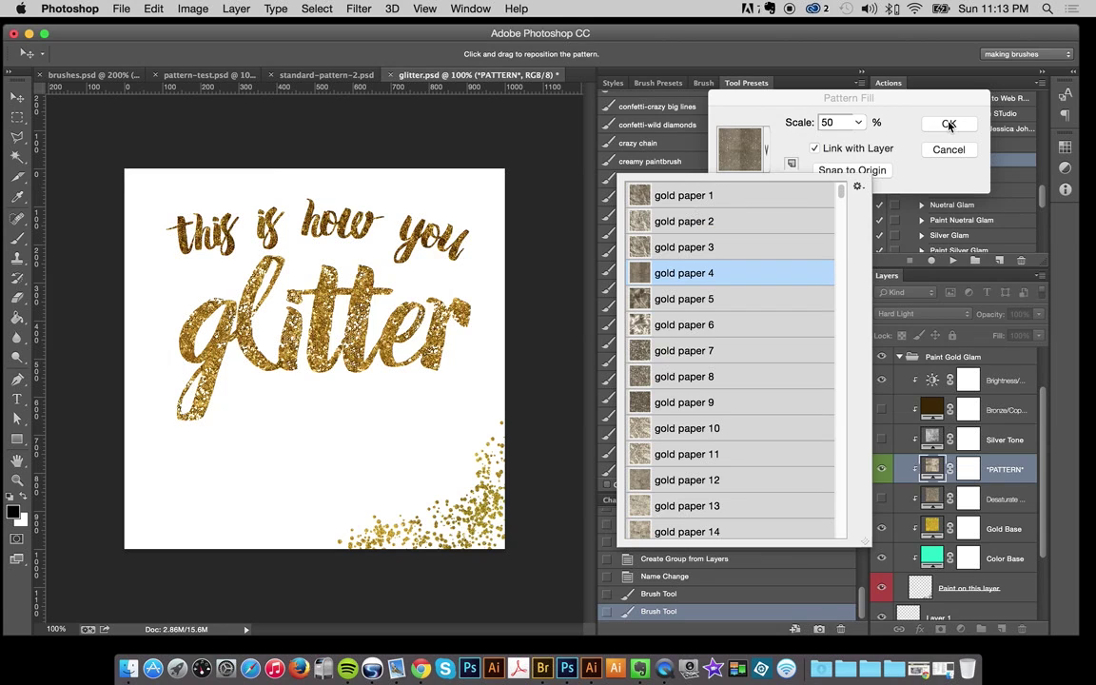
left_click_drag(841, 187, 839, 254)
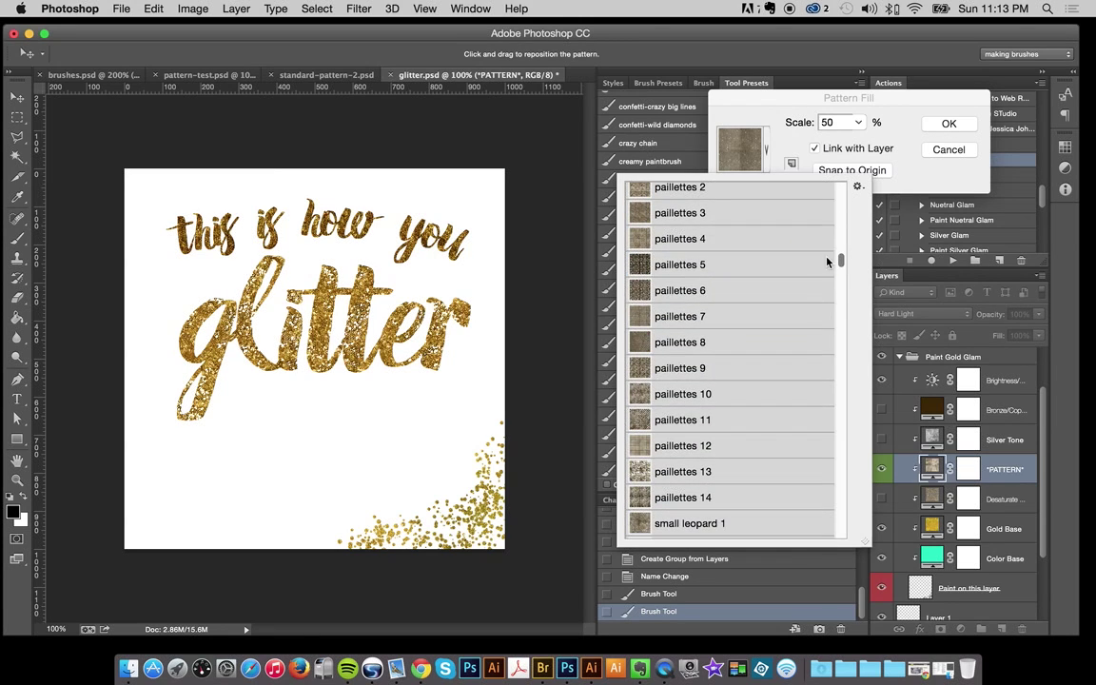
left_click(679, 368)
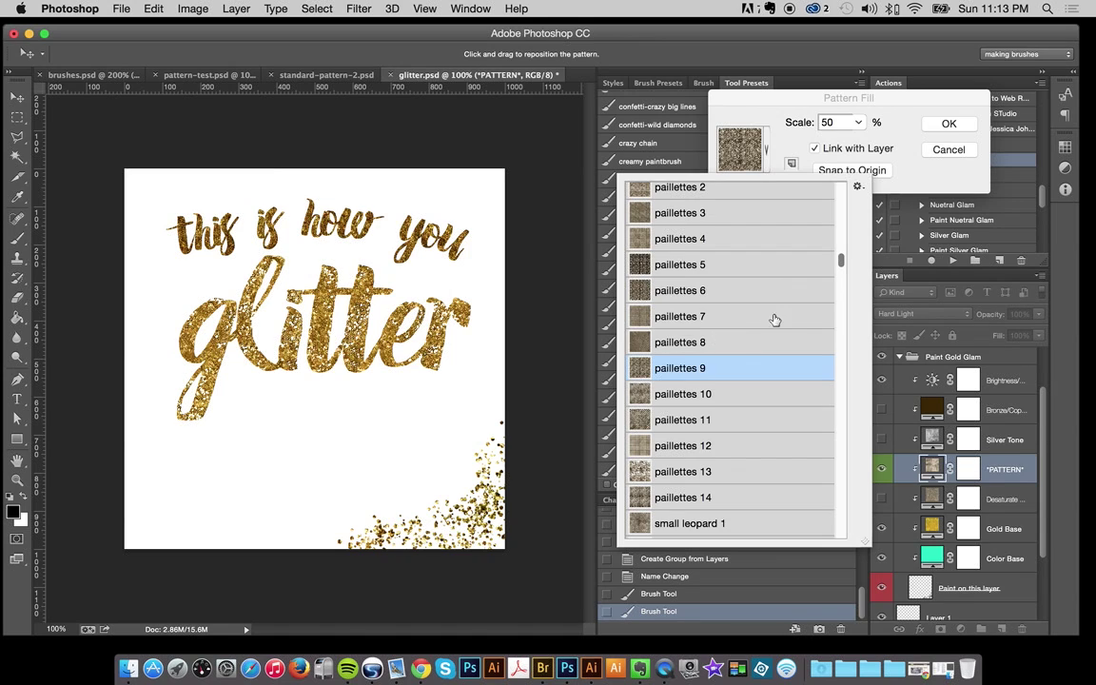
Step: Compare paillettes 4 and 6, then settle on paillettes 9 at 50% scale
left_click(809, 122)
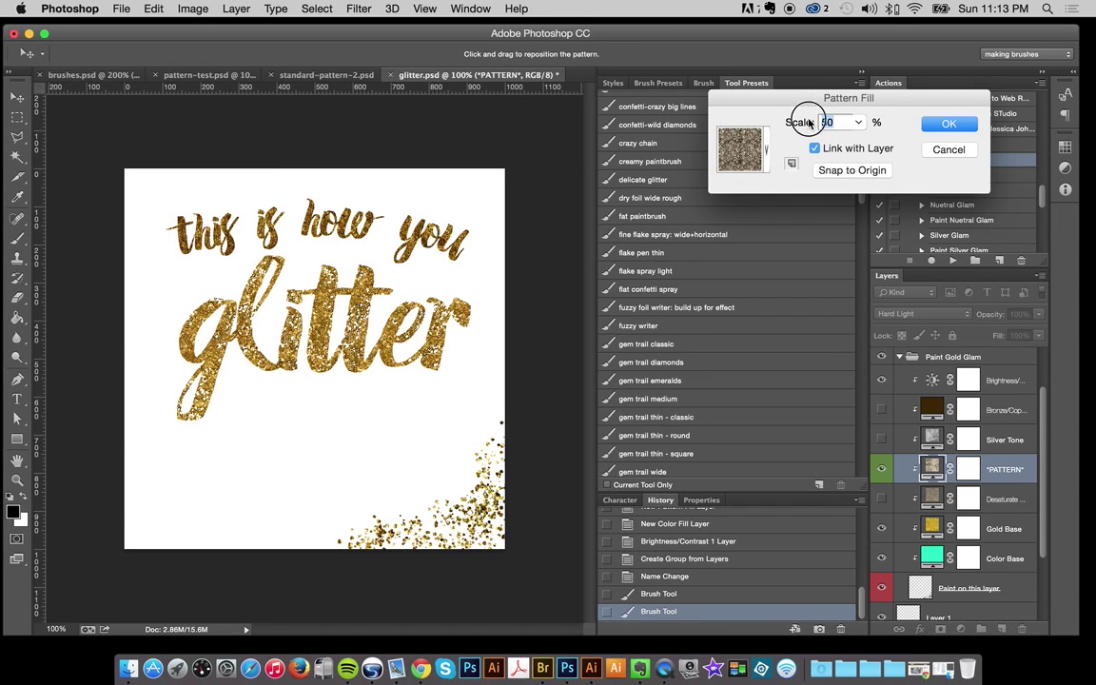
type("100")
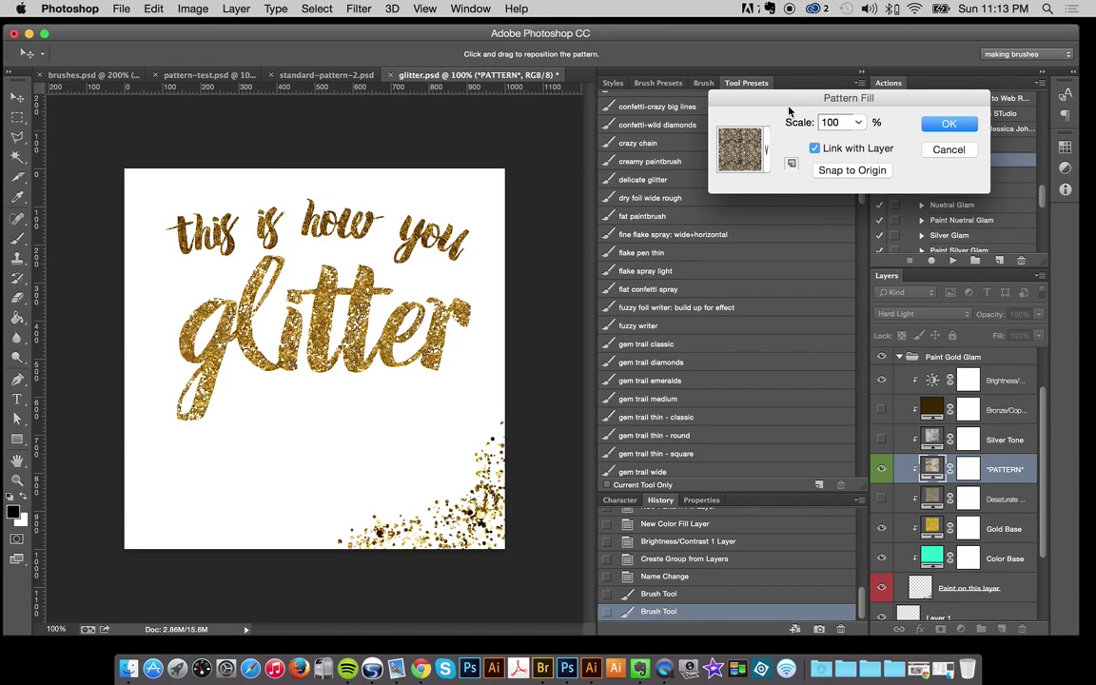
left_click(766, 149)
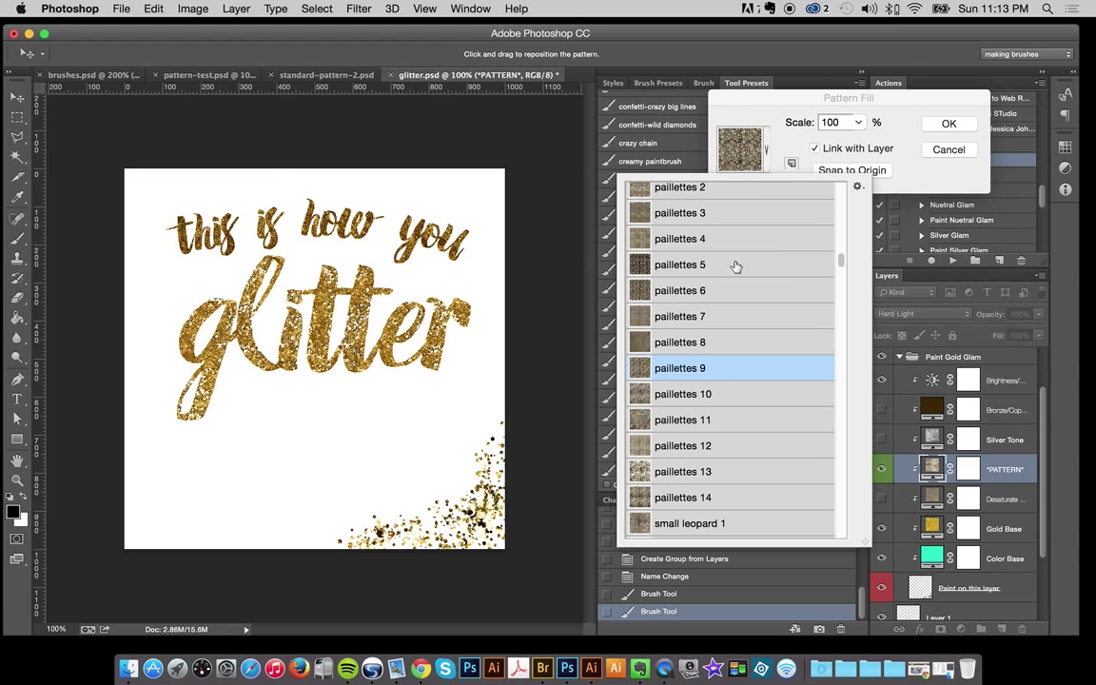
left_click(728, 238)
left_click(721, 290)
left_click(714, 369)
left_click(762, 111)
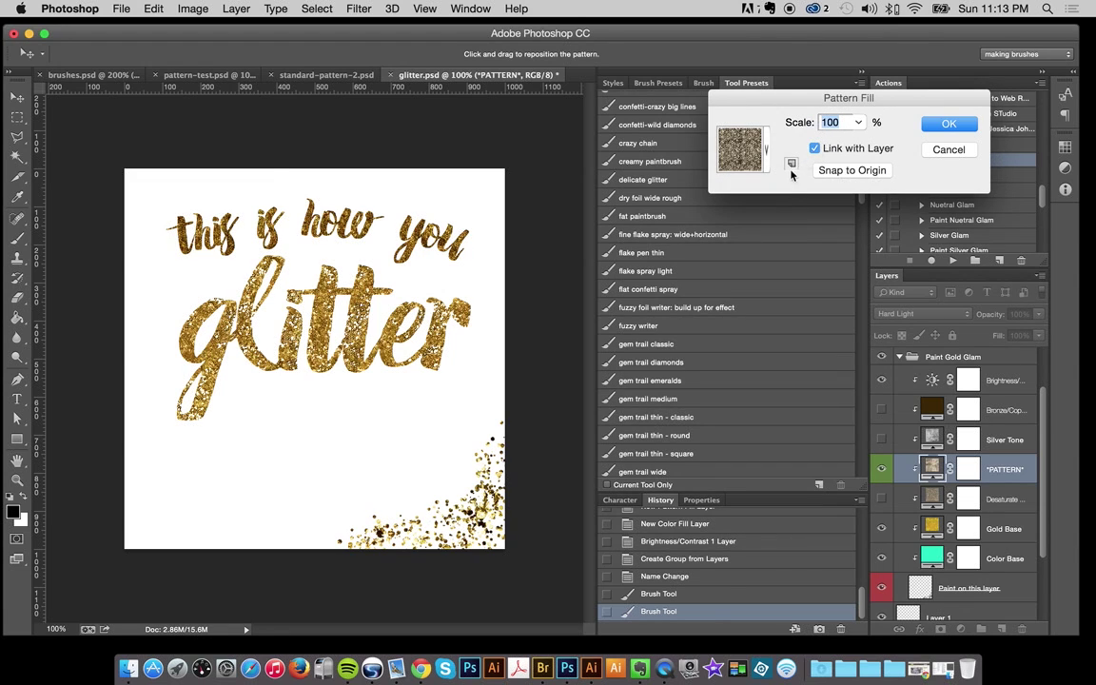
type("50")
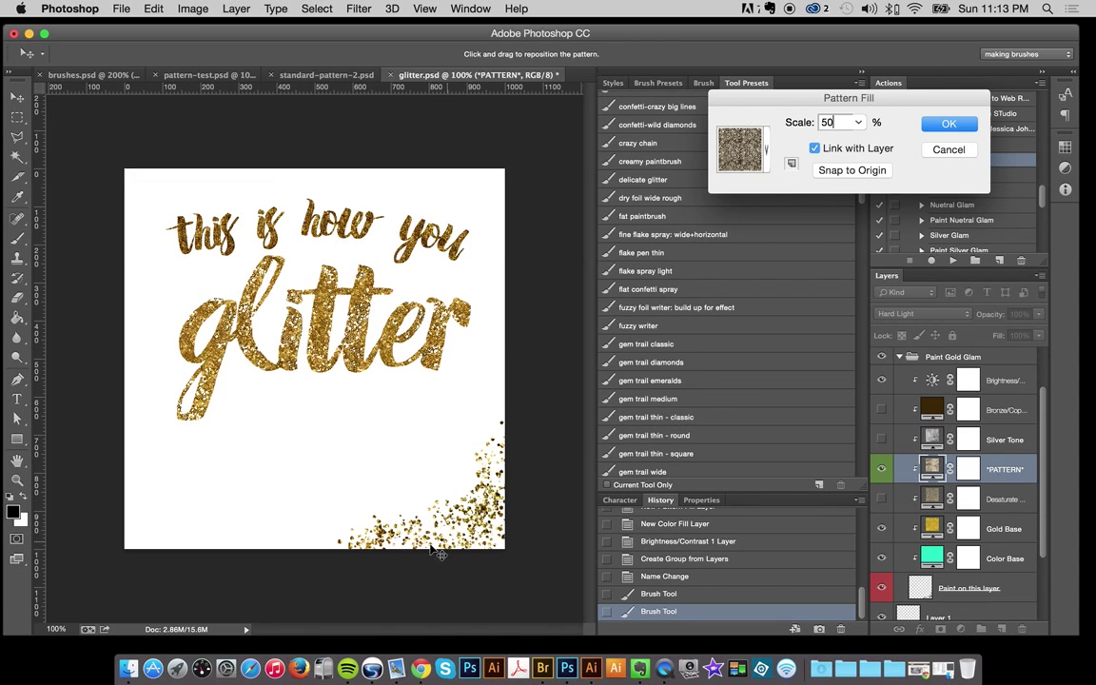
Step: Confirm the pattern fill, hide the Bronze/Copper and Desaturate layers, and collapse Paint Gold Glam
left_click(934, 136)
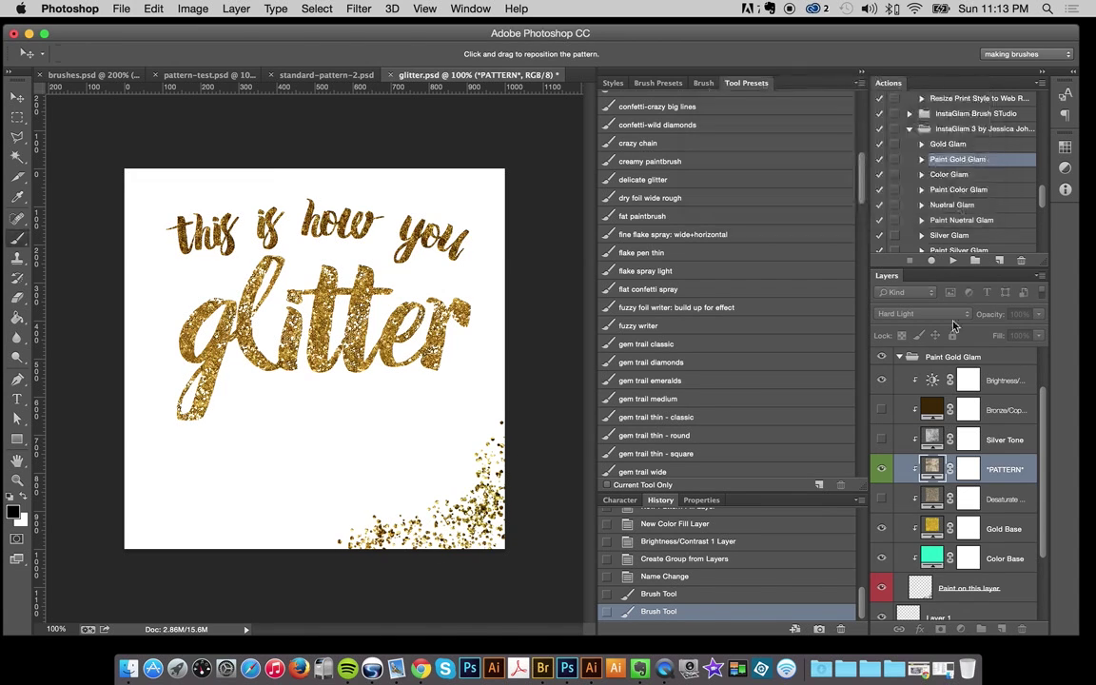
left_click(882, 410)
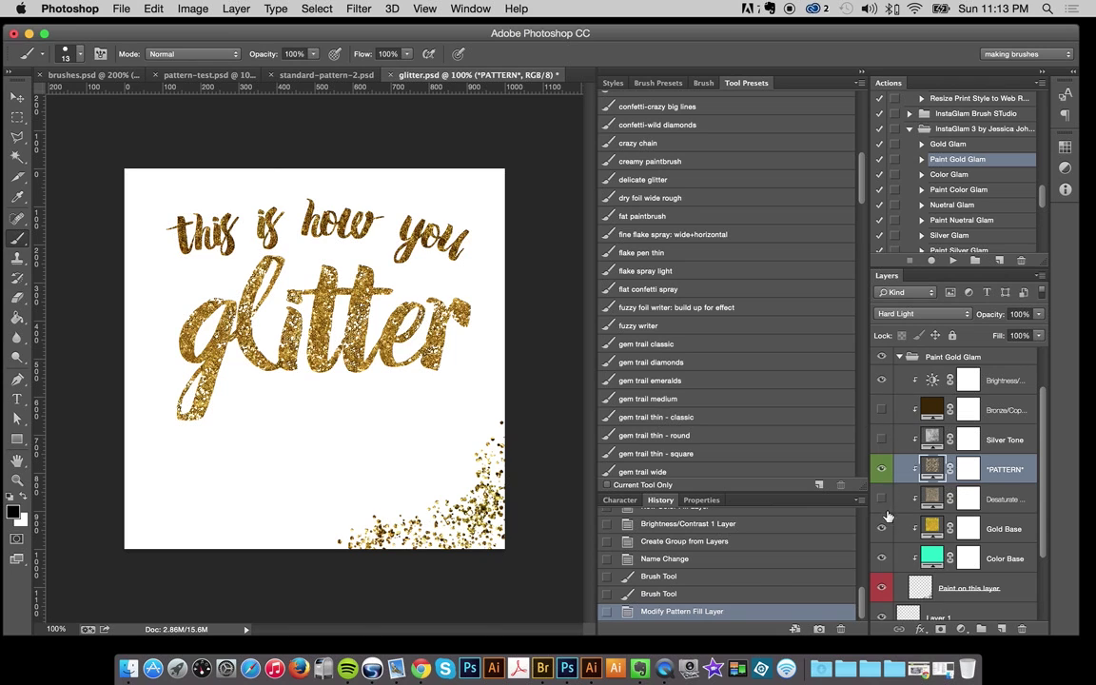
left_click(881, 501)
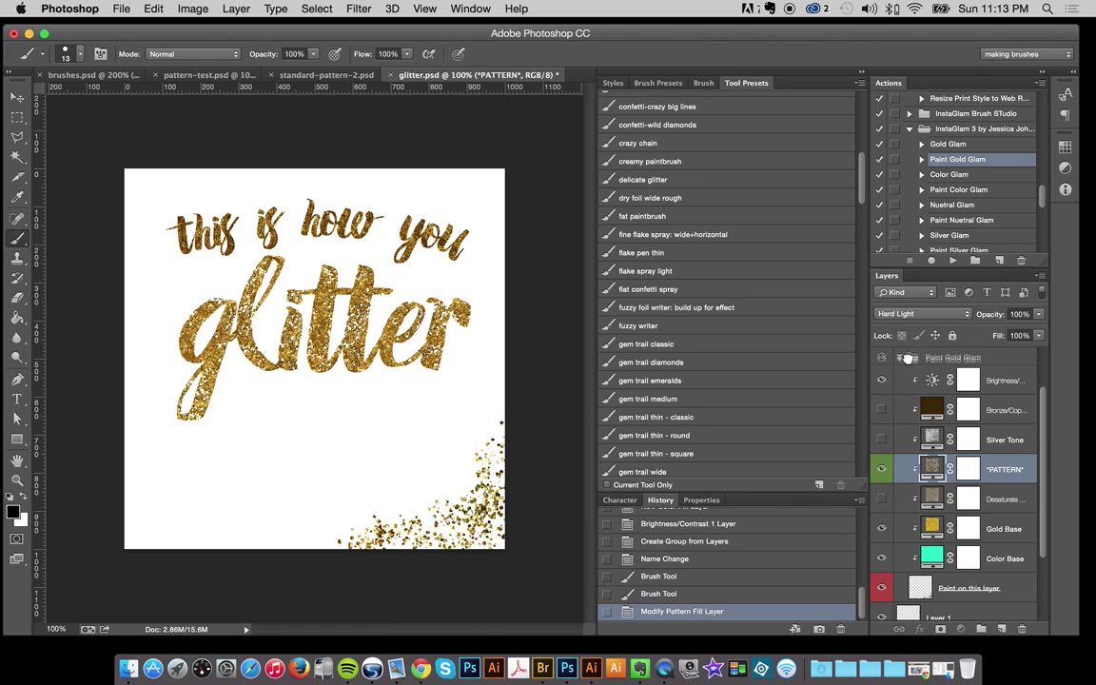
left_click(980, 358)
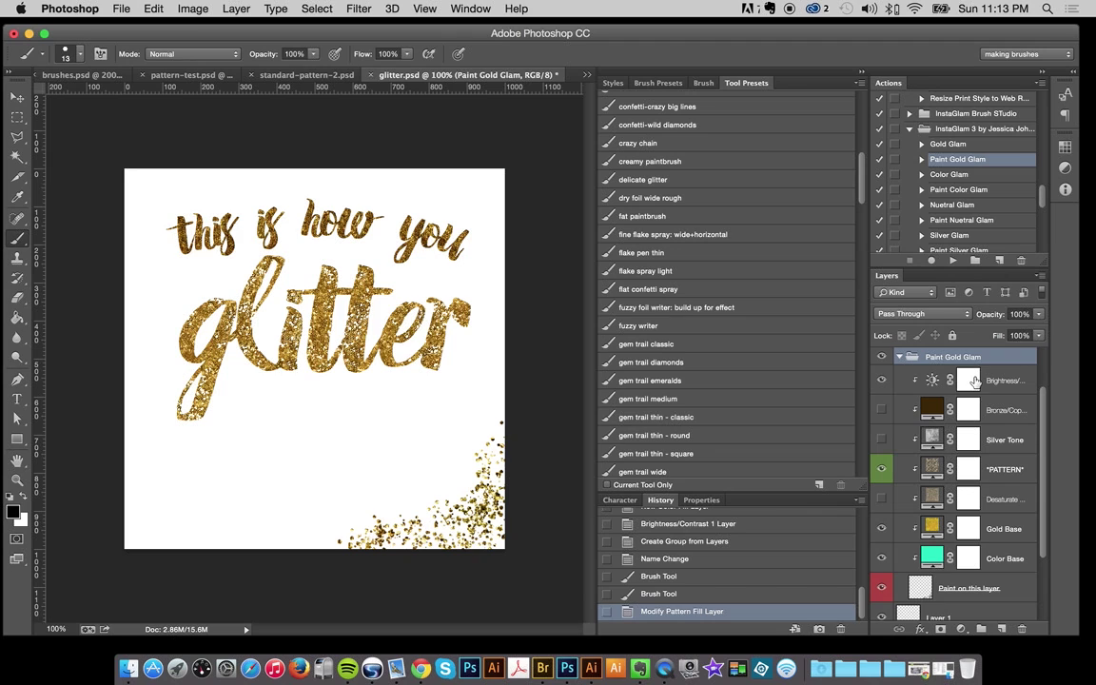
left_click(898, 358)
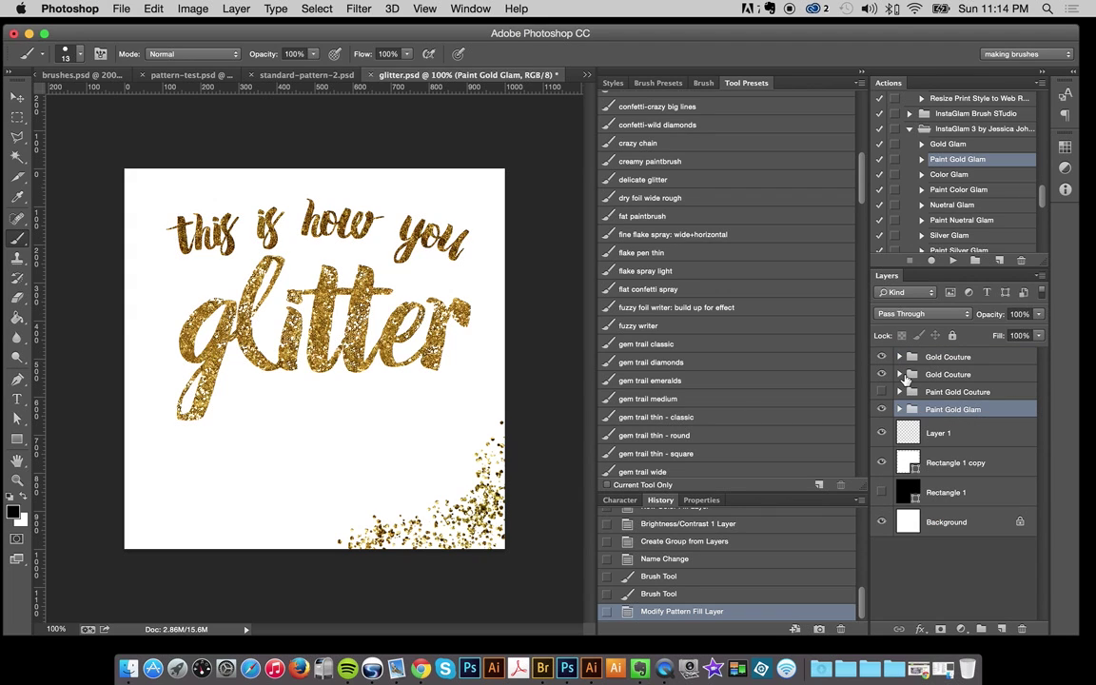